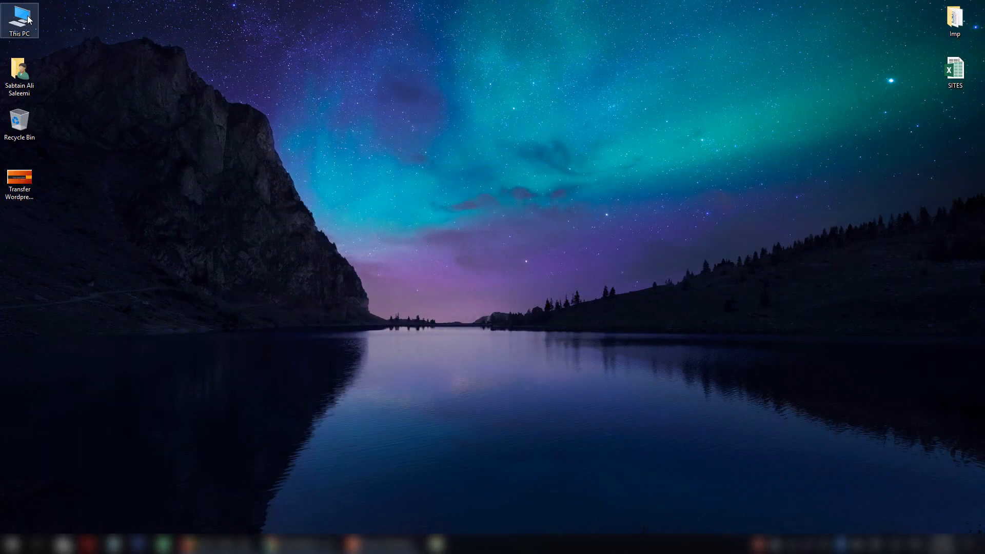
- Launch the manager-windows application from the wordpress2 folder inside C:\Bitnami
{"action": "double_click", "coordinate": [23, 18]}
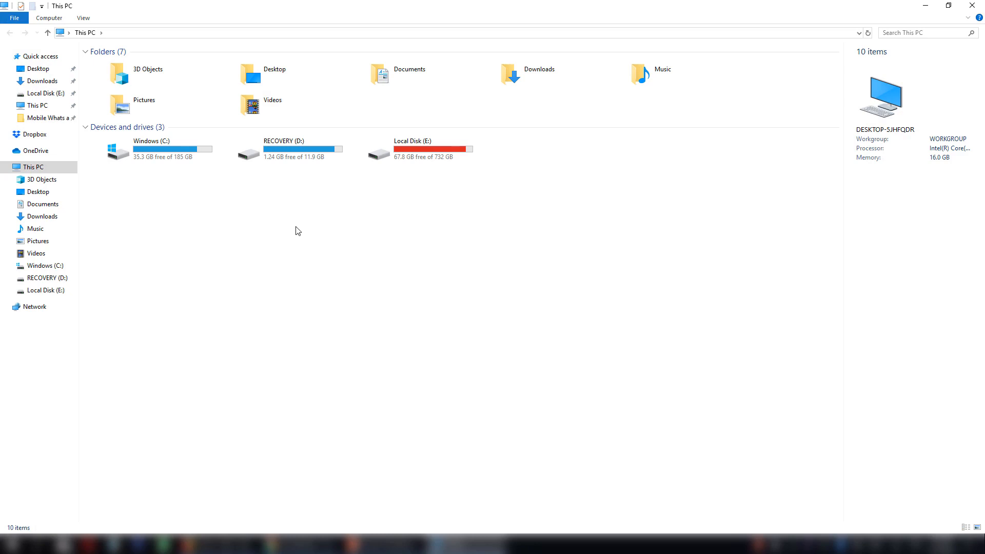
{"action": "double_click", "coordinate": [183, 151]}
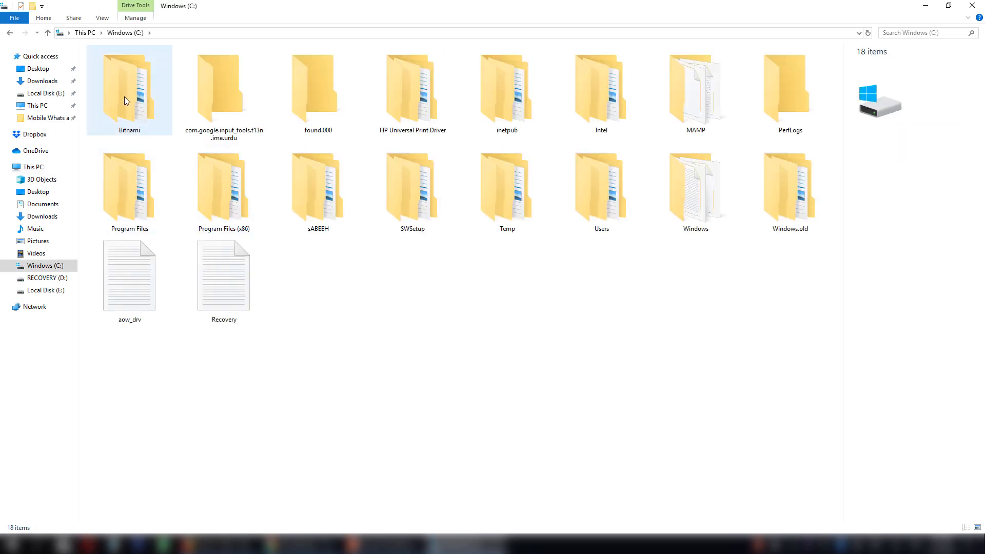
{"action": "double_click", "coordinate": [125, 101]}
{"action": "double_click", "coordinate": [207, 102]}
{"action": "left_click", "coordinate": [601, 183]}
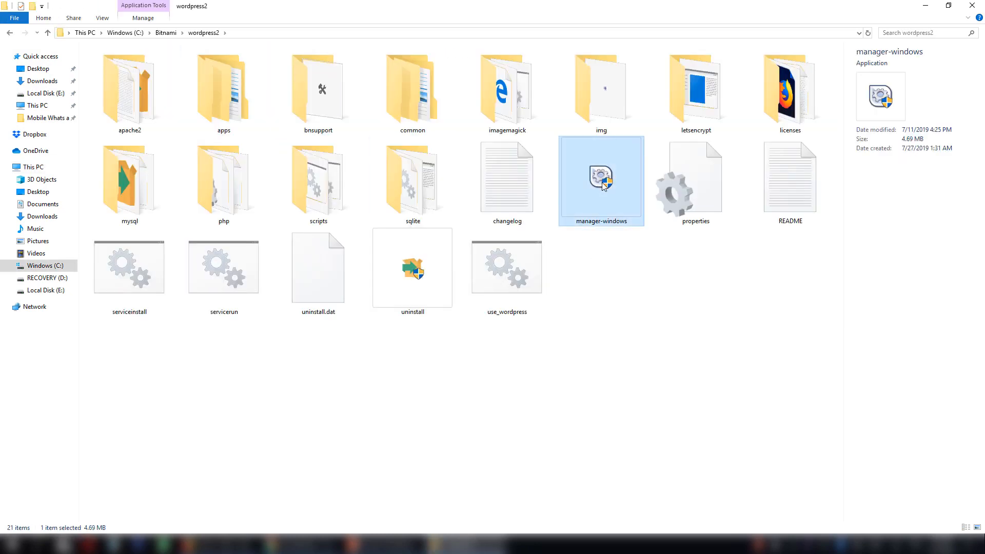
{"action": "double_click", "coordinate": [601, 182]}
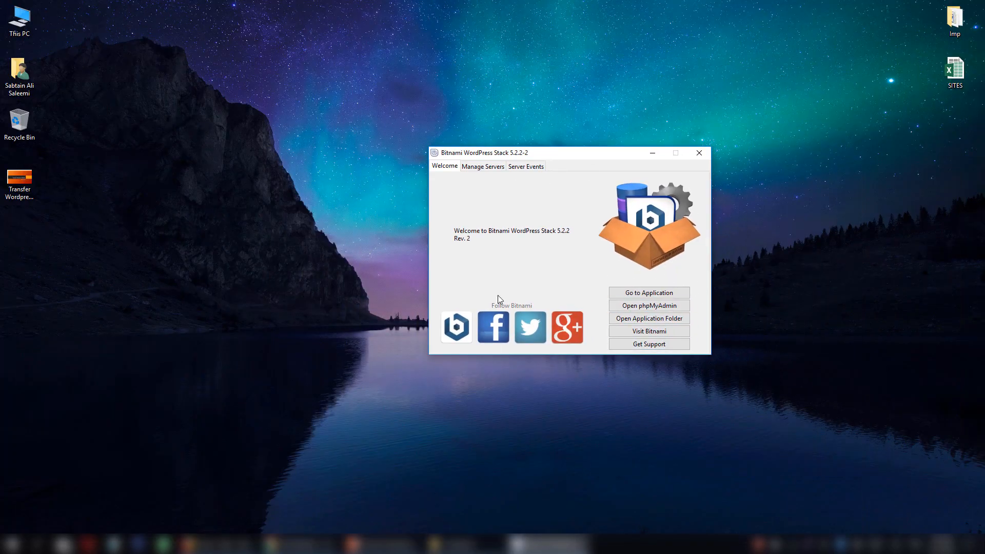
- Open the local WordPress site at localhost:81/wordpress from the Bitnami manager and look through its home page
{"action": "left_click", "coordinate": [653, 294]}
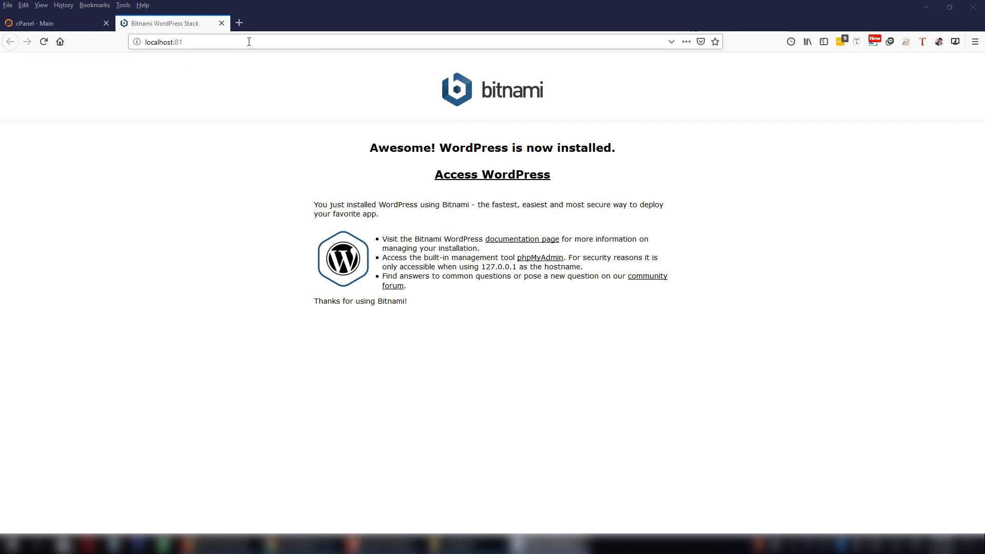
{"action": "left_click", "coordinate": [180, 42]}
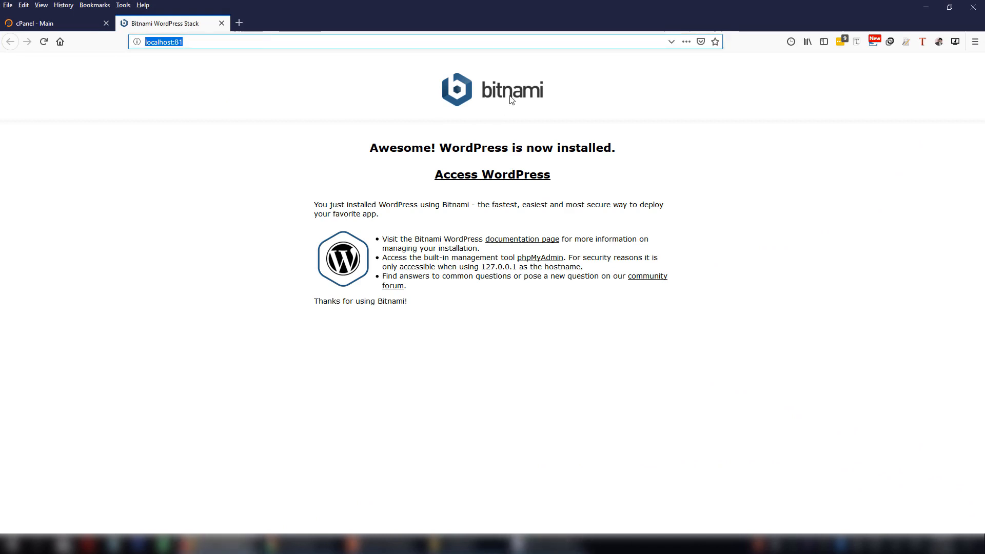
{"action": "left_click", "coordinate": [470, 183]}
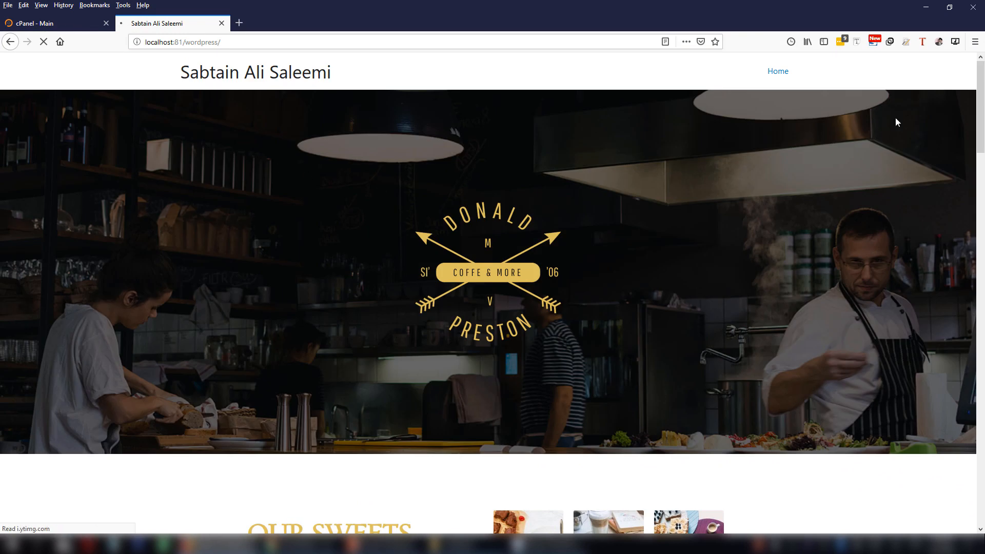
{"action": "mouse_move", "coordinate": [982, 99]}
{"action": "left_mouse_down"}
{"action": "mouse_move", "coordinate": [983, 485]}
{"action": "mouse_move", "coordinate": [945, 491]}
{"action": "mouse_move", "coordinate": [981, 238]}
{"action": "mouse_move", "coordinate": [979, 100]}
{"action": "left_mouse_up"}
{"action": "scroll", "coordinate": [611, 171], "scroll_direction": "down", "scroll_amount": 10}
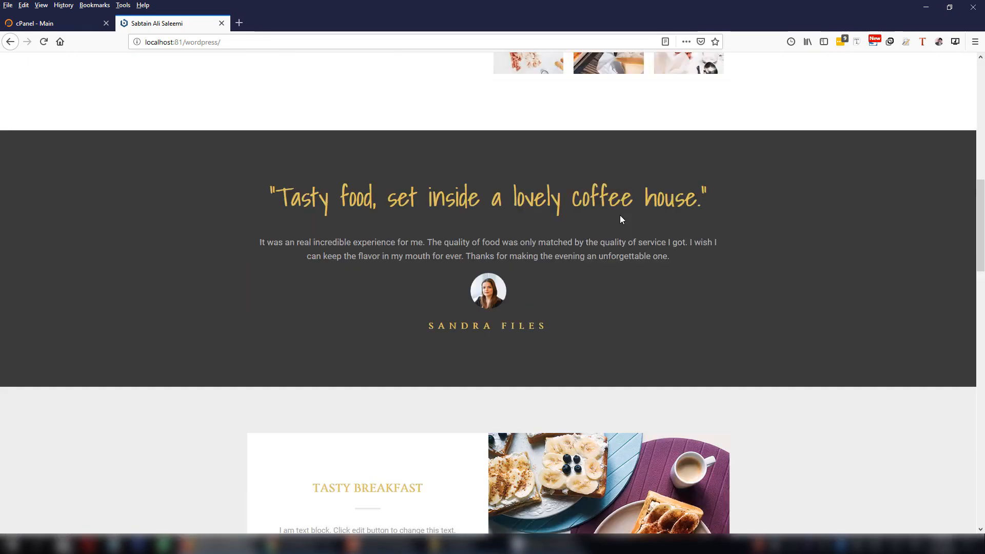
{"action": "scroll", "coordinate": [620, 220], "scroll_direction": "down", "scroll_amount": 15}
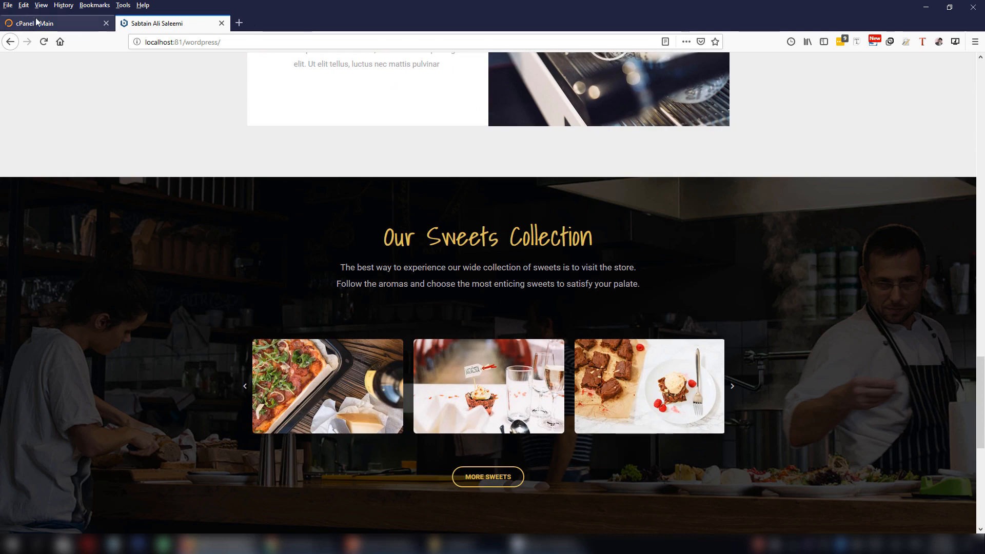
- Check the domain in the cPanel address, then open desaleemi.com in a new browser tab and examine its index page
{"action": "left_click", "coordinate": [37, 20]}
{"action": "left_click_drag", "start_coordinate": [243, 43], "coordinate": [204, 50]}
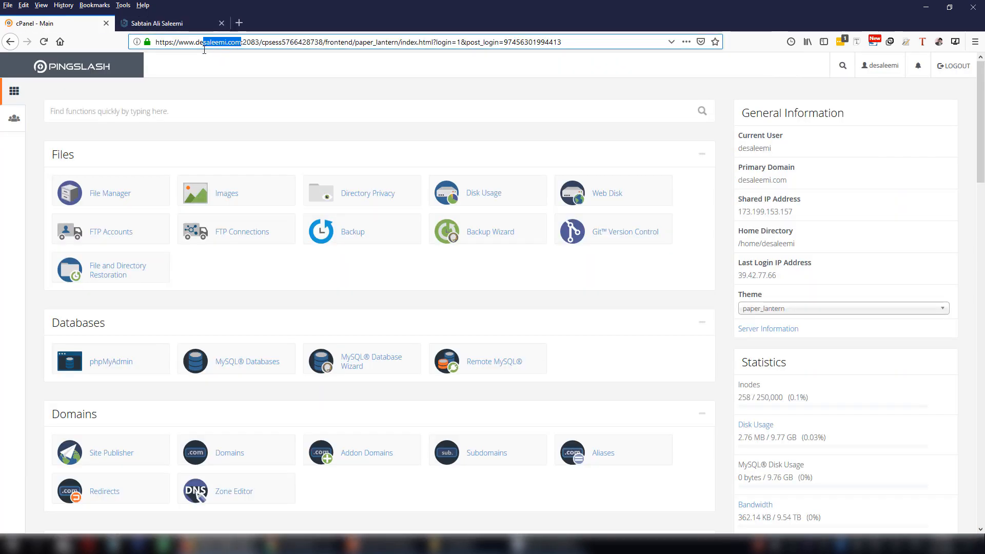
{"action": "left_click", "coordinate": [239, 23]}
{"action": "type", "text": "desaleemi.com"}
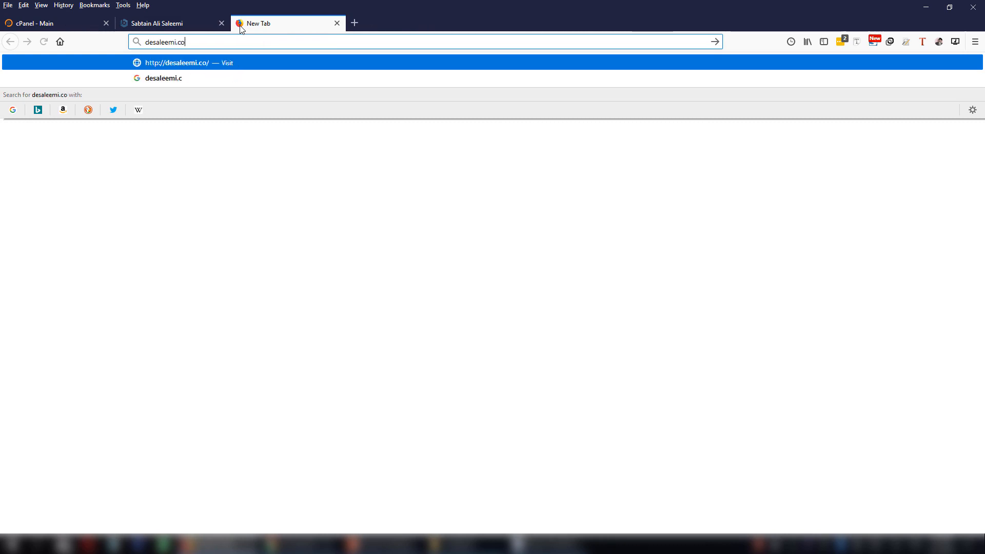
{"action": "key", "text": "Return"}
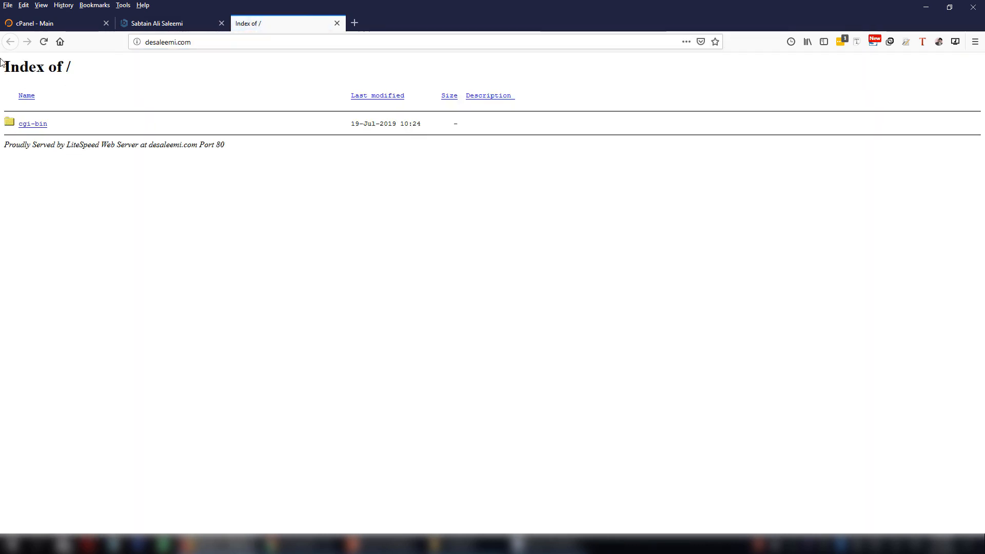
{"action": "left_click_drag", "start_coordinate": [1, 62], "coordinate": [433, 239]}
{"action": "left_click", "coordinate": [433, 240]}
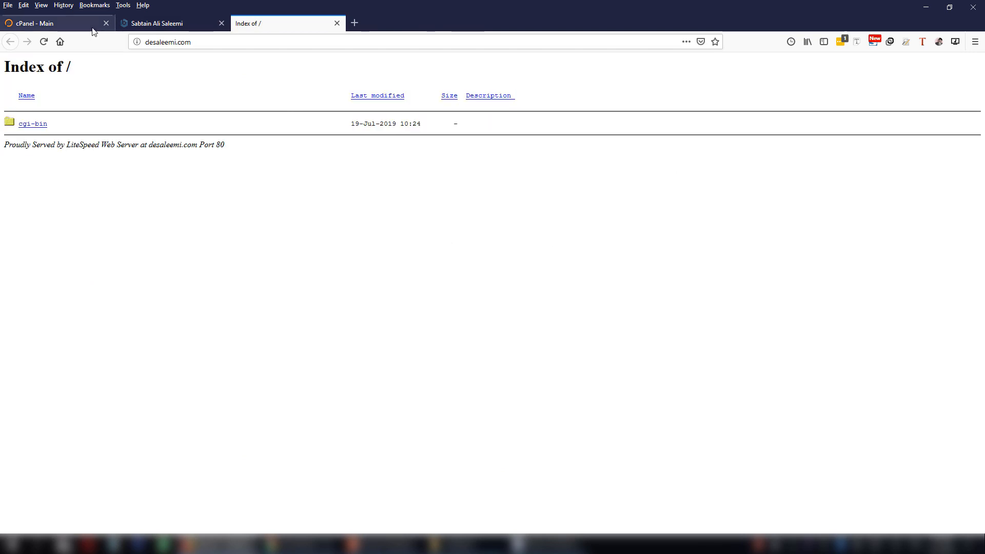
- Open the public_html folder in cPanel's File Manager
{"action": "left_click", "coordinate": [93, 29]}
{"action": "left_click", "coordinate": [94, 195]}
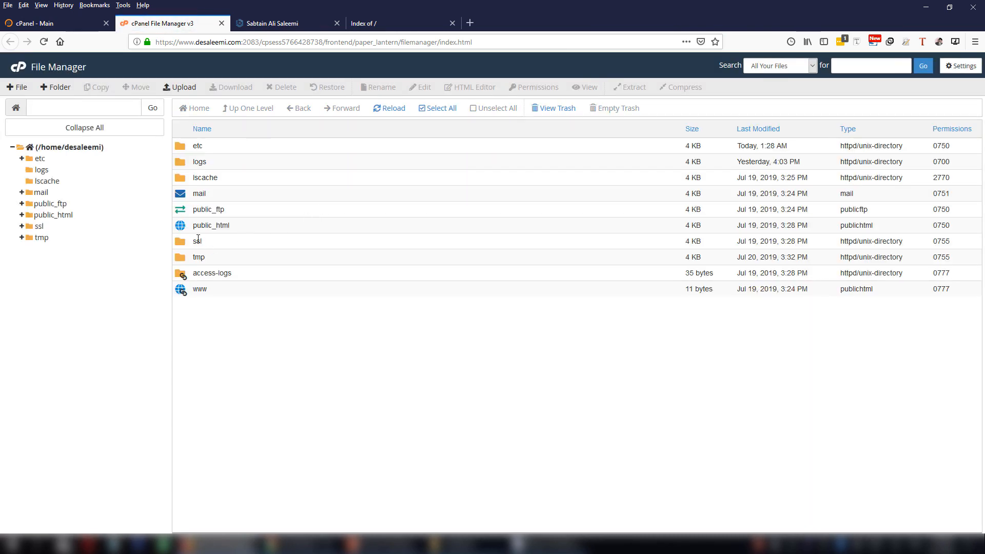
{"action": "double_click", "coordinate": [180, 226]}
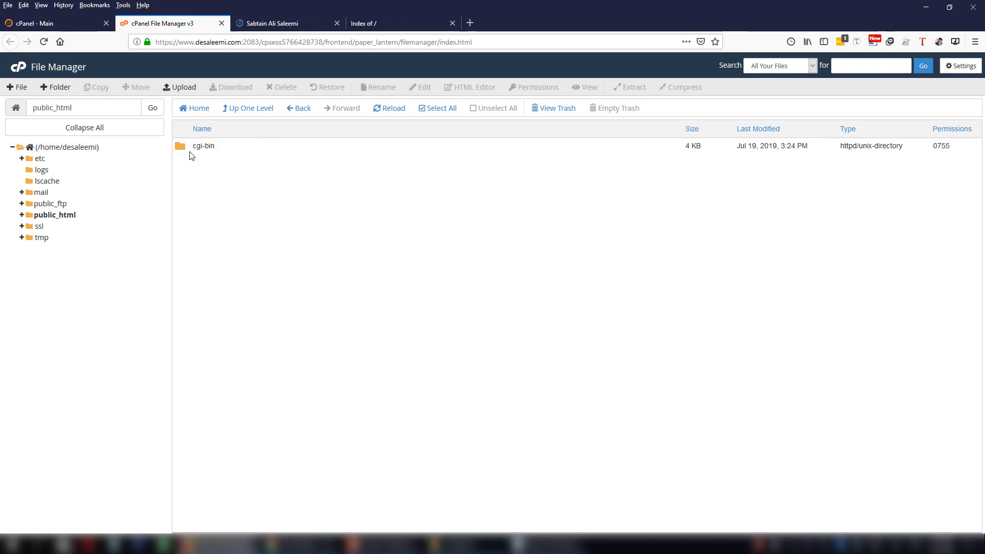
- Compare the public_html folder's contents with the live site's index page and the local WordPress site
{"action": "left_click", "coordinate": [362, 25]}
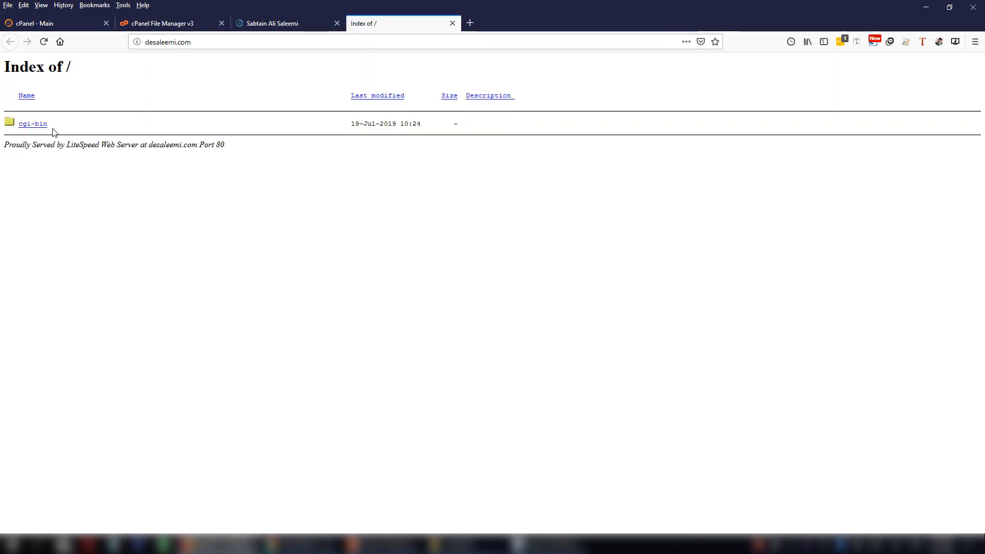
{"action": "left_click", "coordinate": [183, 22]}
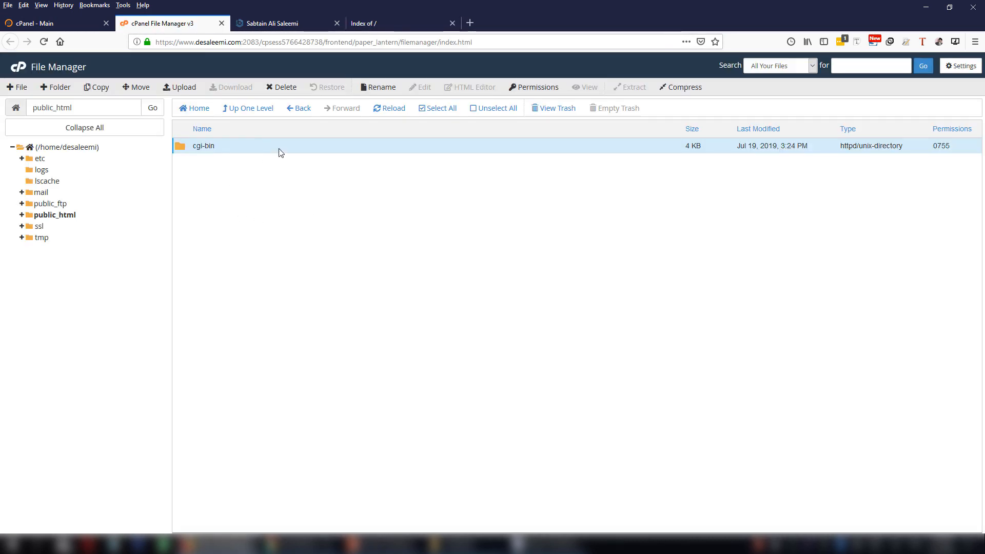
{"action": "left_click", "coordinate": [287, 21]}
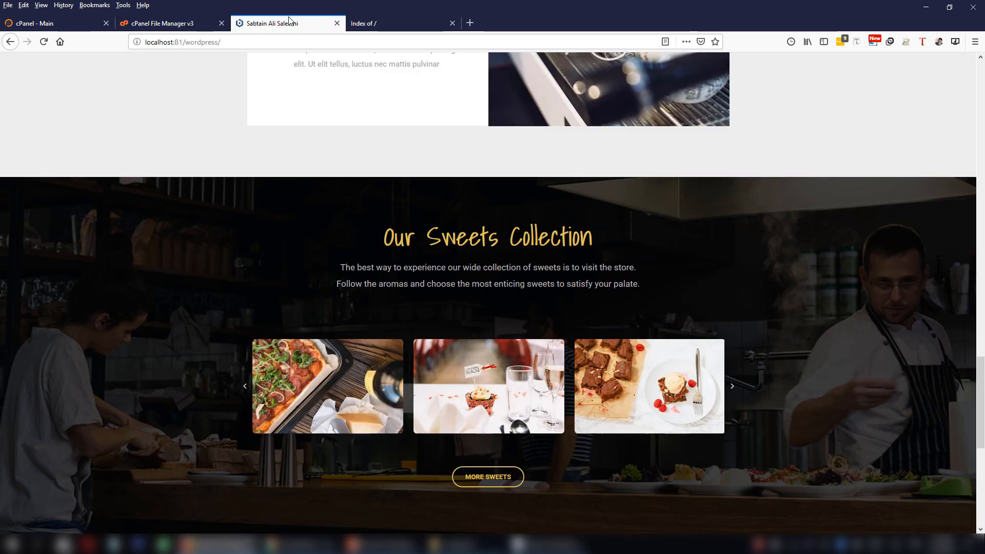
{"action": "left_click", "coordinate": [197, 25]}
- Switch to the Transfer Wordpress Website presentation in PowerPoint and review the local host steps on slide 2
{"action": "left_click", "coordinate": [927, 6]}
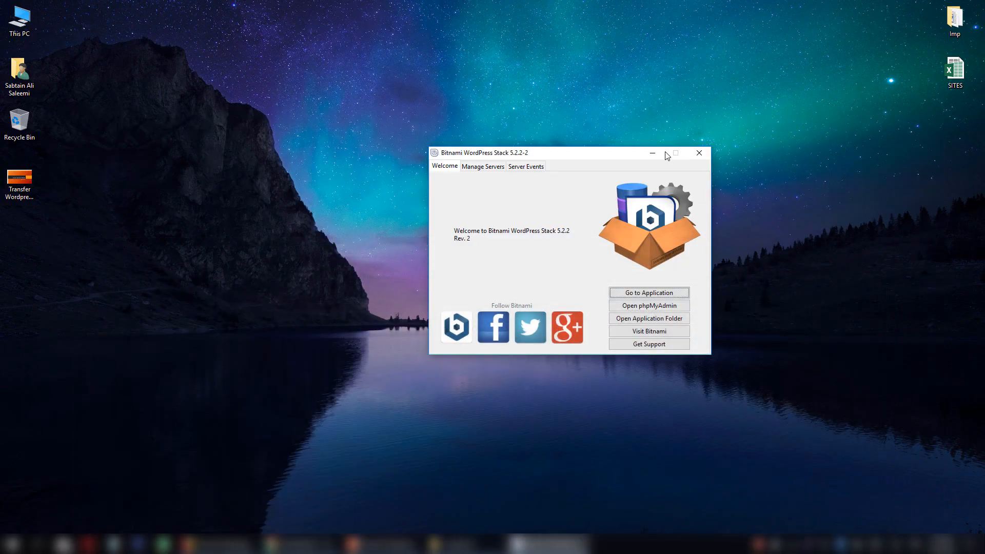
{"action": "left_click_drag", "start_coordinate": [667, 155], "coordinate": [891, 288]}
{"action": "left_click", "coordinate": [420, 534]}
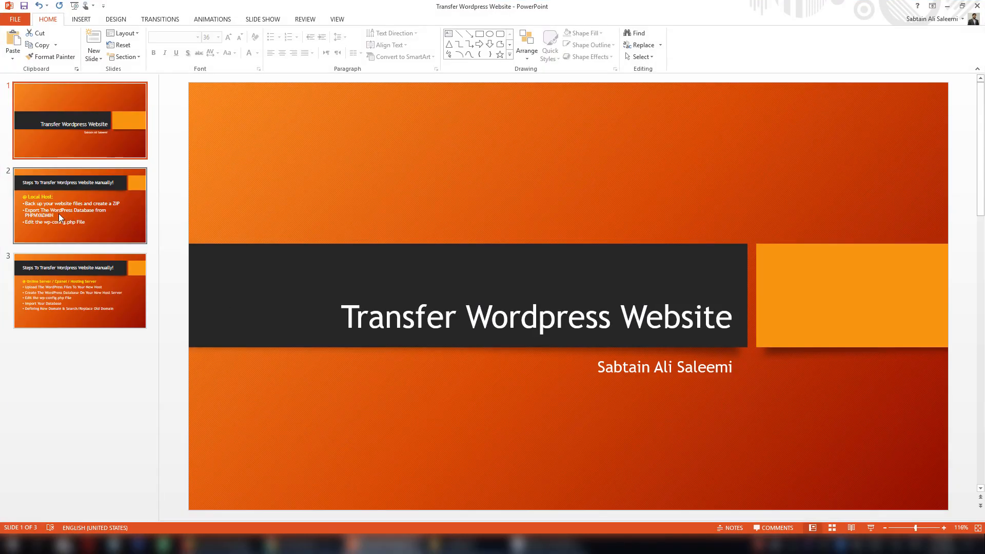
{"action": "left_click", "coordinate": [107, 198]}
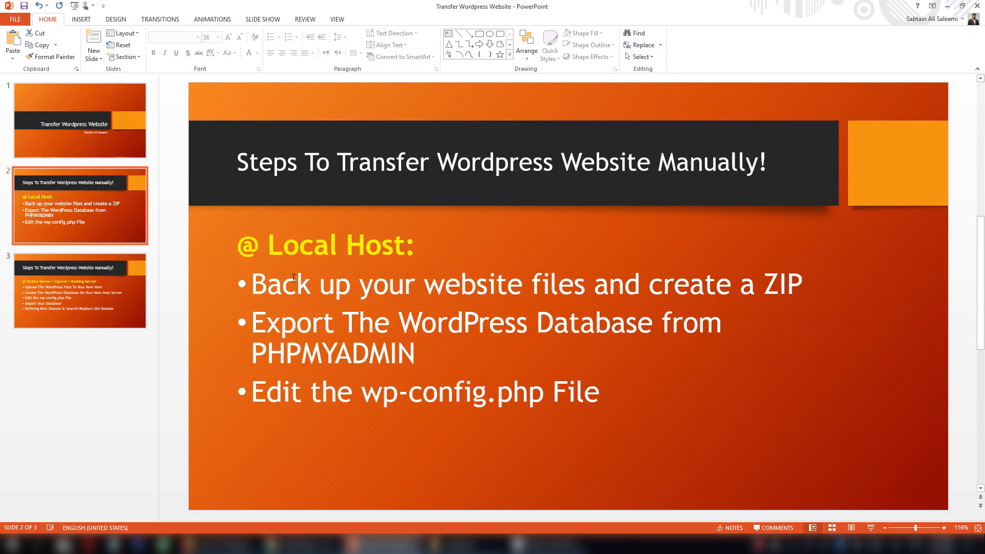
{"action": "left_click_drag", "start_coordinate": [247, 244], "coordinate": [343, 302]}
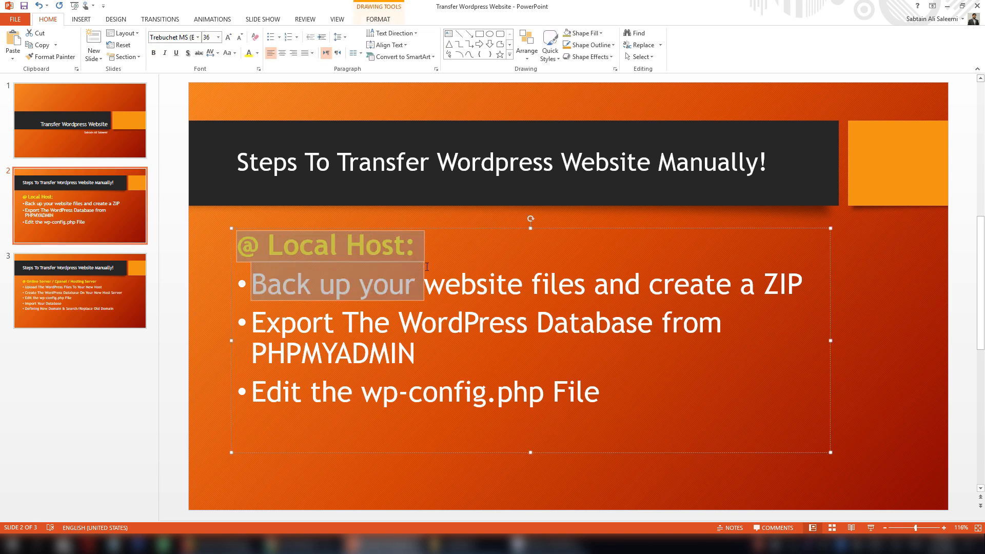
{"action": "left_click", "coordinate": [422, 313]}
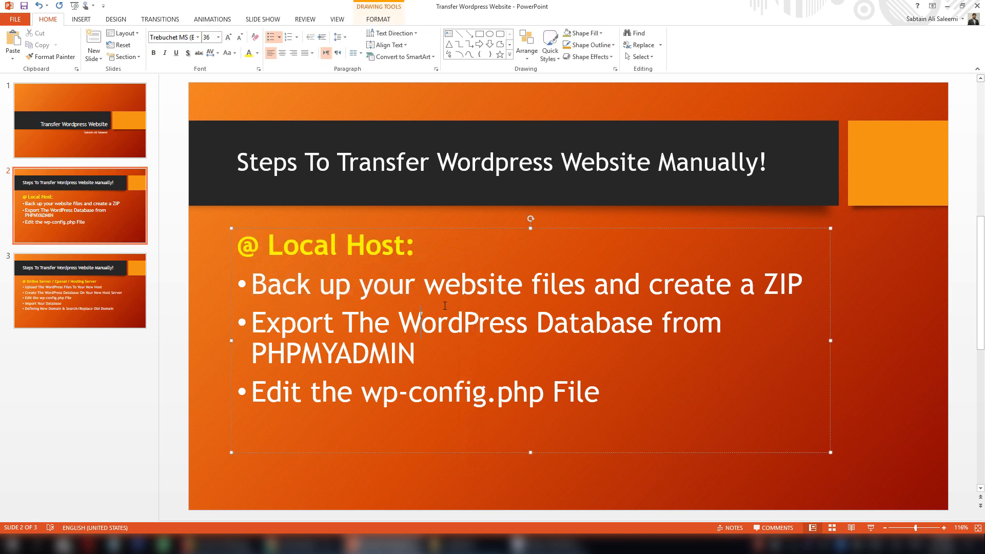
{"action": "left_click_drag", "start_coordinate": [256, 282], "coordinate": [780, 285]}
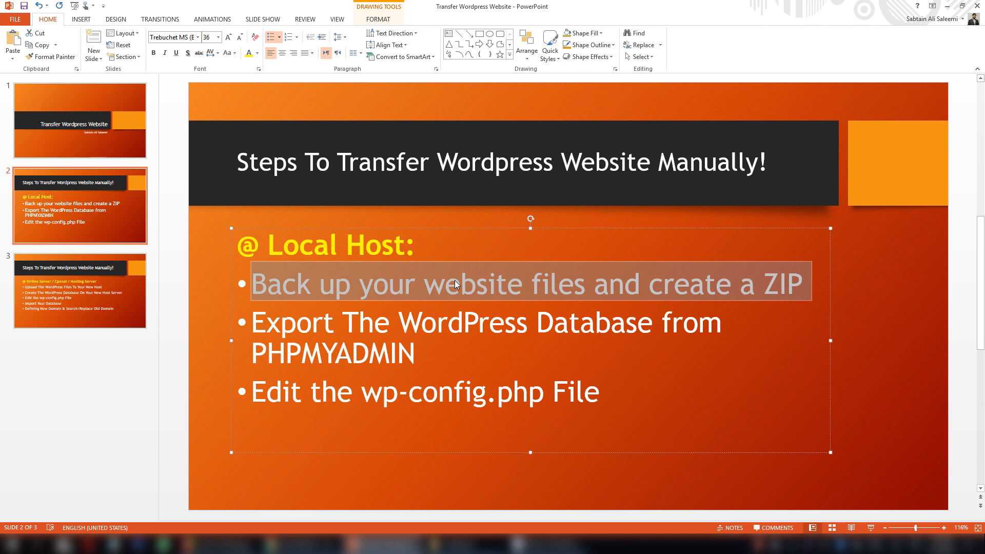
{"action": "left_click", "coordinate": [947, 7]}
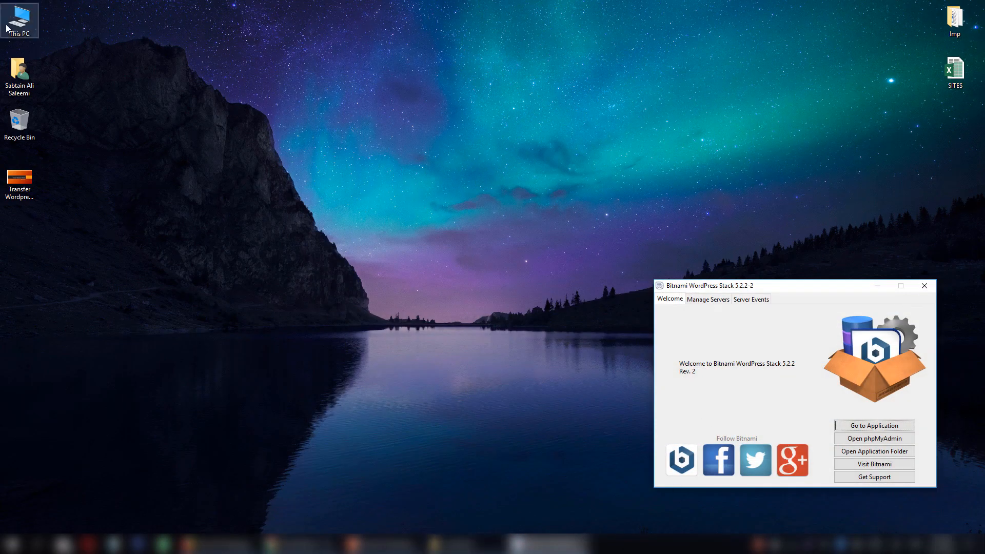
- Open the local site's file folder C:\Bitnami\wordpress2\apps\wordpress\htdocs in File Explorer
{"action": "left_click", "coordinate": [441, 547]}
{"action": "left_click", "coordinate": [451, 439]}
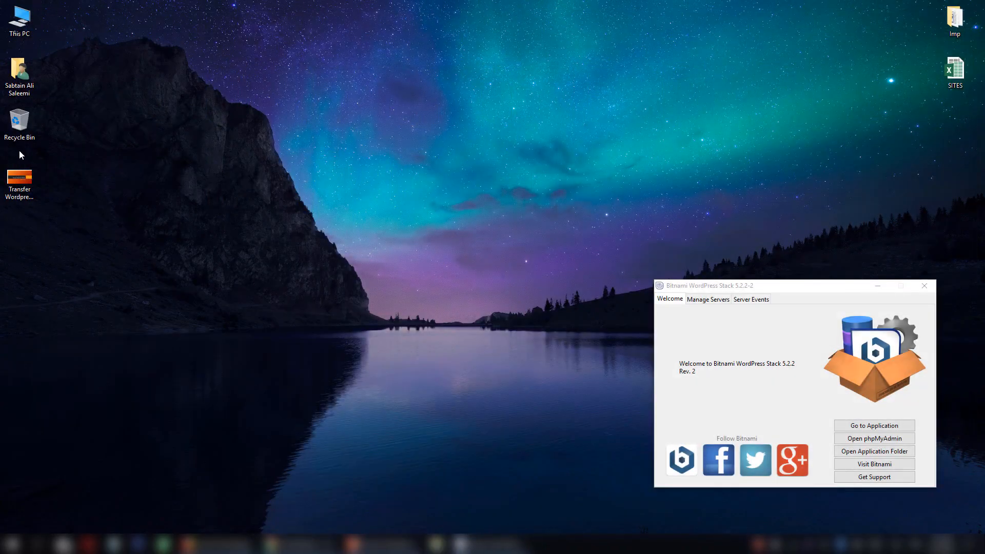
{"action": "double_click", "coordinate": [23, 18]}
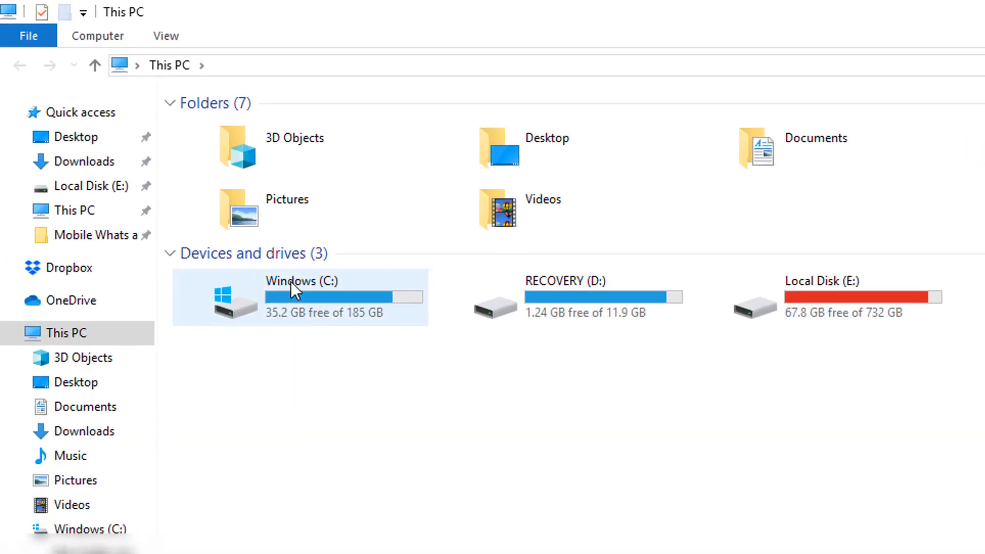
{"action": "double_click", "coordinate": [291, 288]}
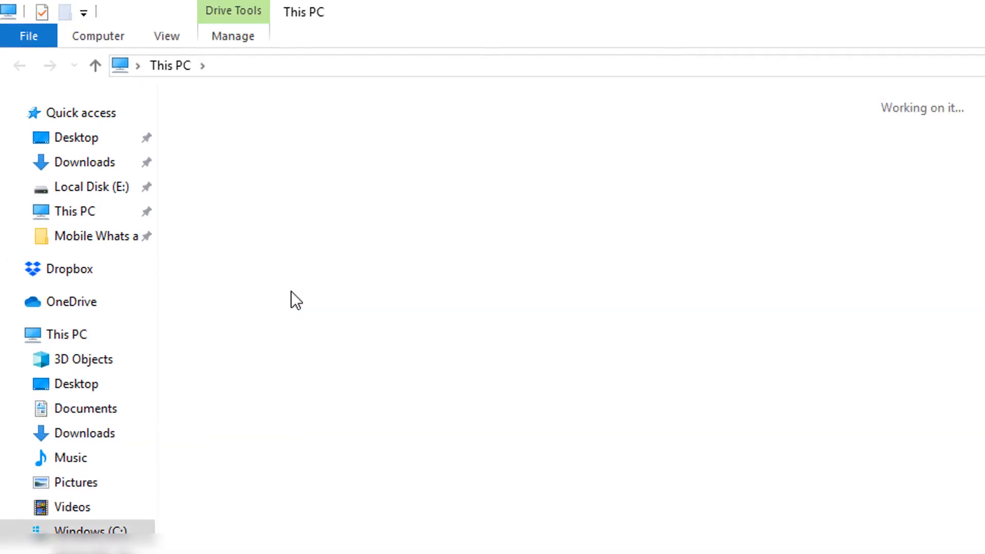
{"action": "double_click", "coordinate": [259, 196]}
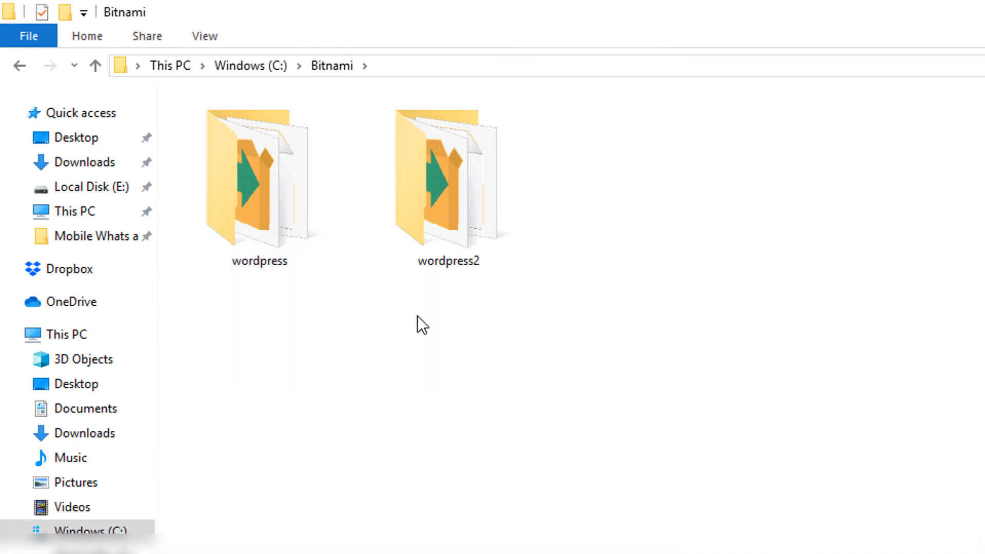
{"action": "left_click", "coordinate": [425, 189]}
{"action": "double_click", "coordinate": [424, 189]}
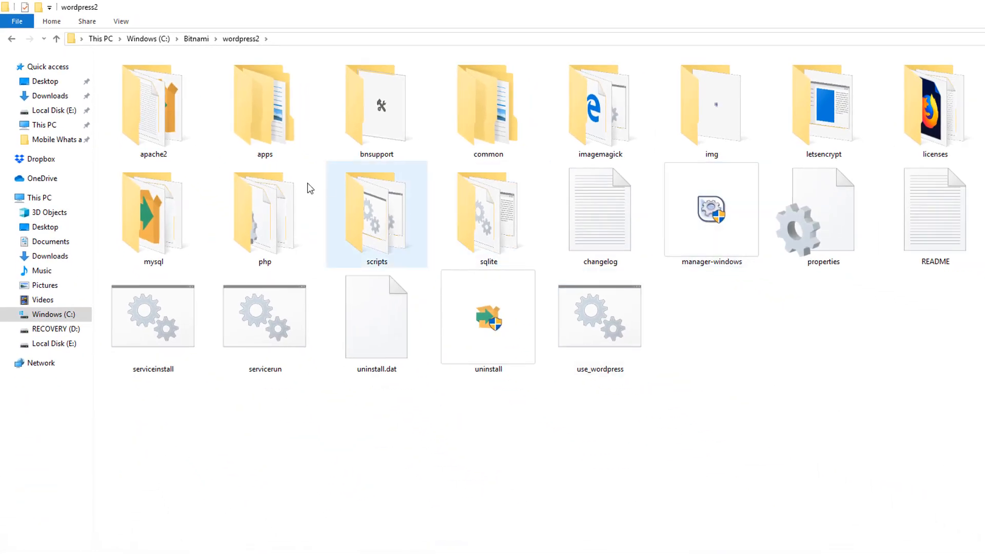
{"action": "double_click", "coordinate": [264, 122]}
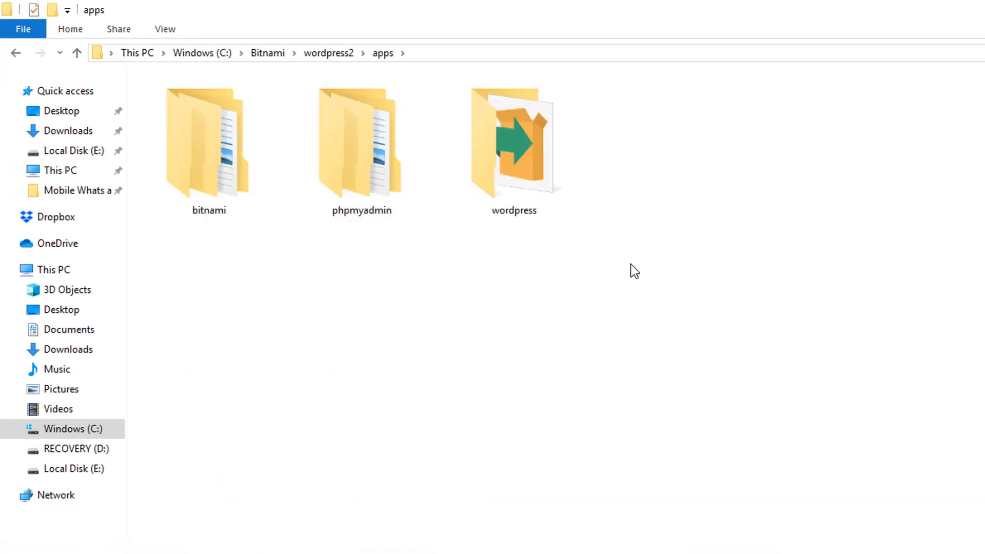
{"action": "double_click", "coordinate": [512, 165]}
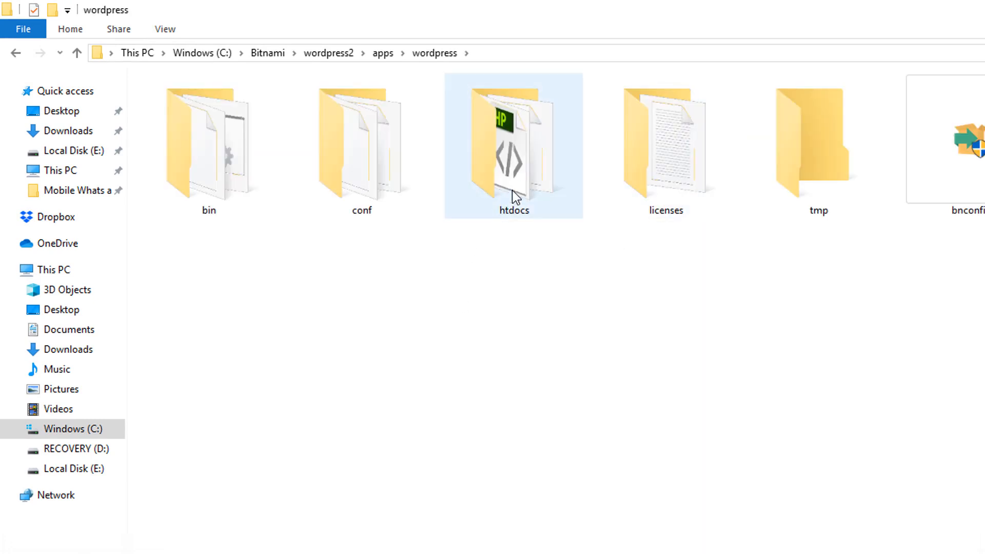
{"action": "double_click", "coordinate": [519, 183]}
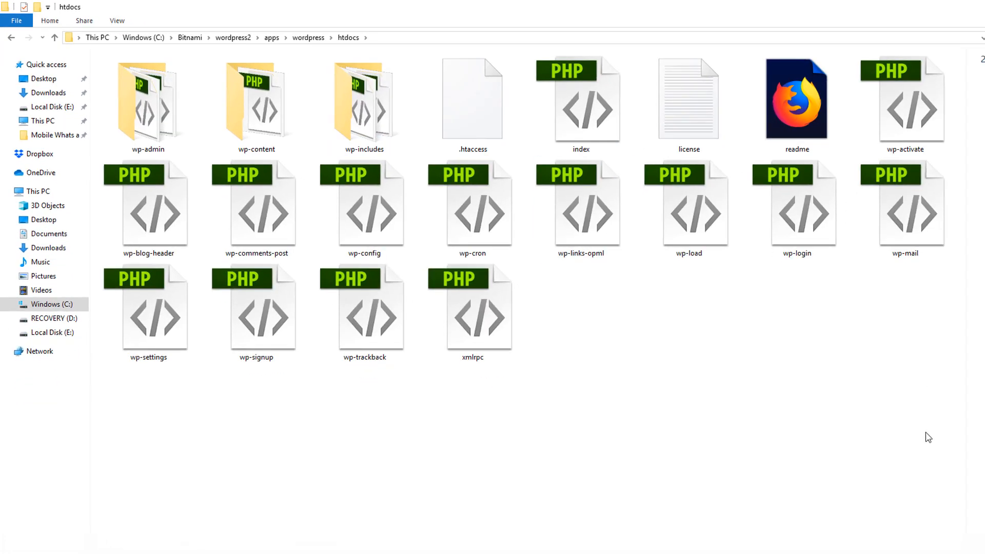
{"action": "left_click_drag", "start_coordinate": [925, 432], "coordinate": [125, 82]}
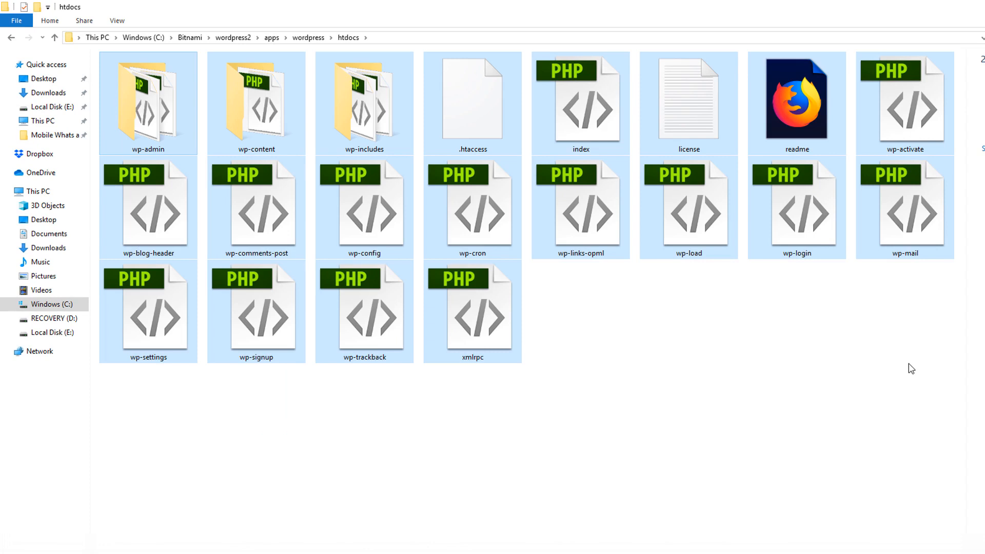
{"action": "left_click", "coordinate": [906, 383]}
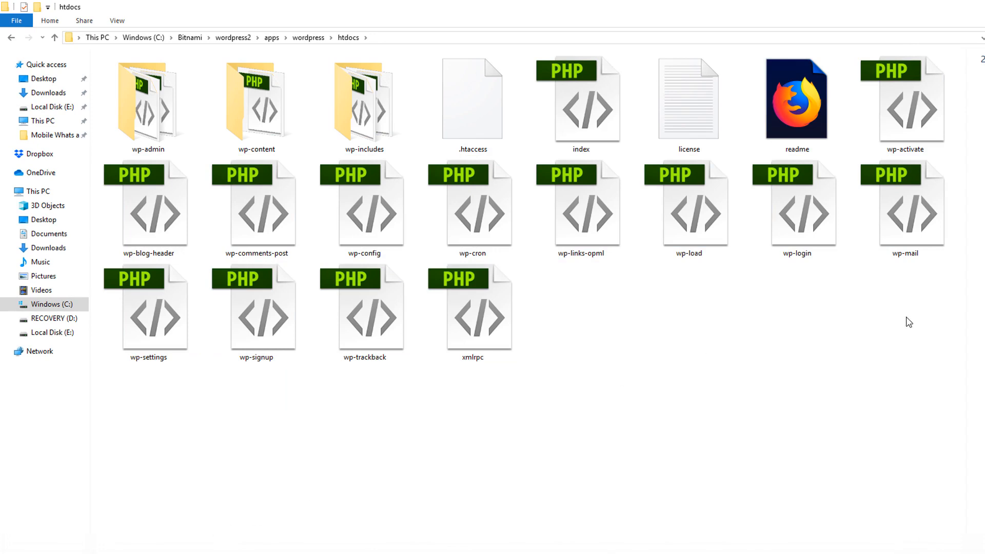
- Compress all files and folders in htdocs into a ZIP archive named backup.zip with WinRAR
{"action": "left_click_drag", "start_coordinate": [913, 371], "coordinate": [145, 93]}
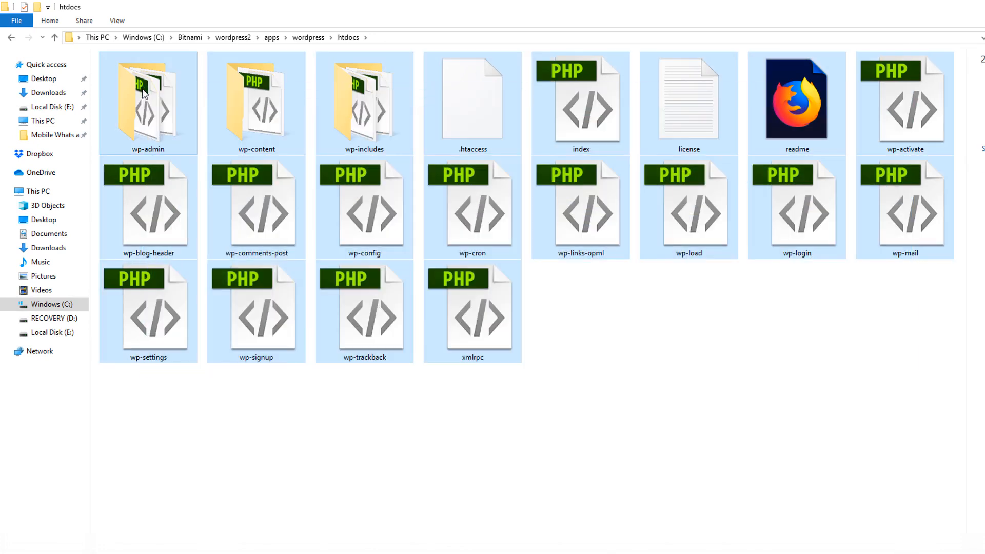
{"action": "left_click_drag", "start_coordinate": [938, 414], "coordinate": [155, 59]}
{"action": "right_click", "coordinate": [172, 98]}
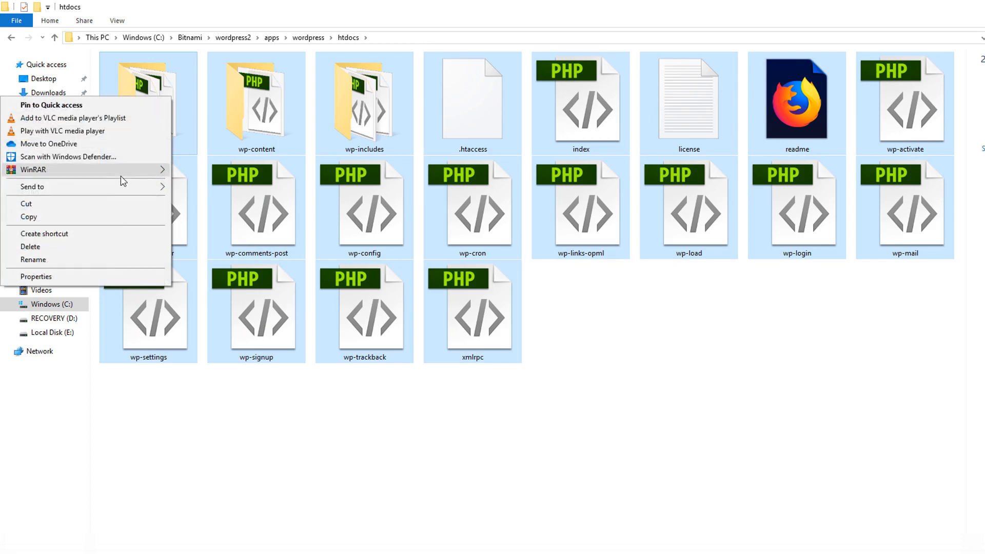
{"action": "mouse_move", "coordinate": [110, 168]}
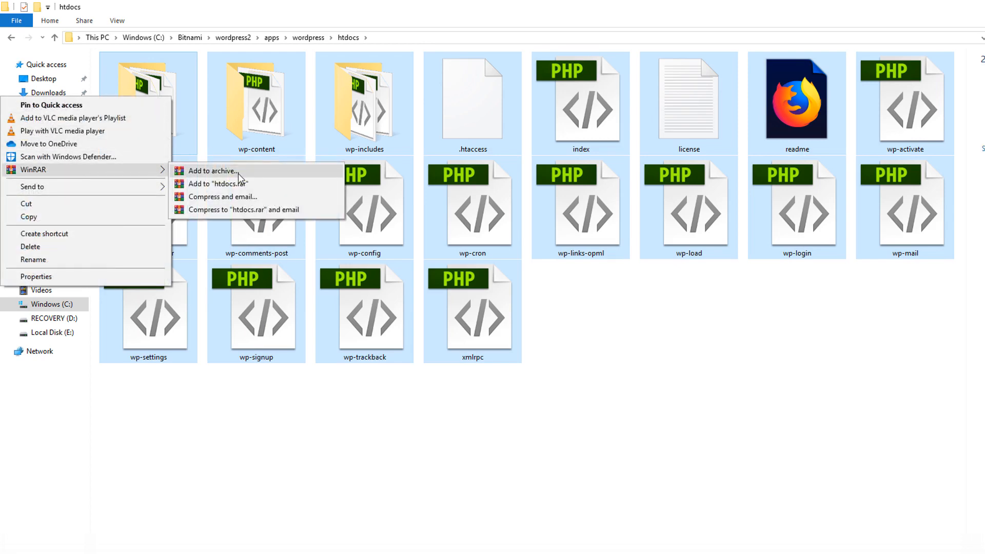
{"action": "left_click", "coordinate": [238, 173]}
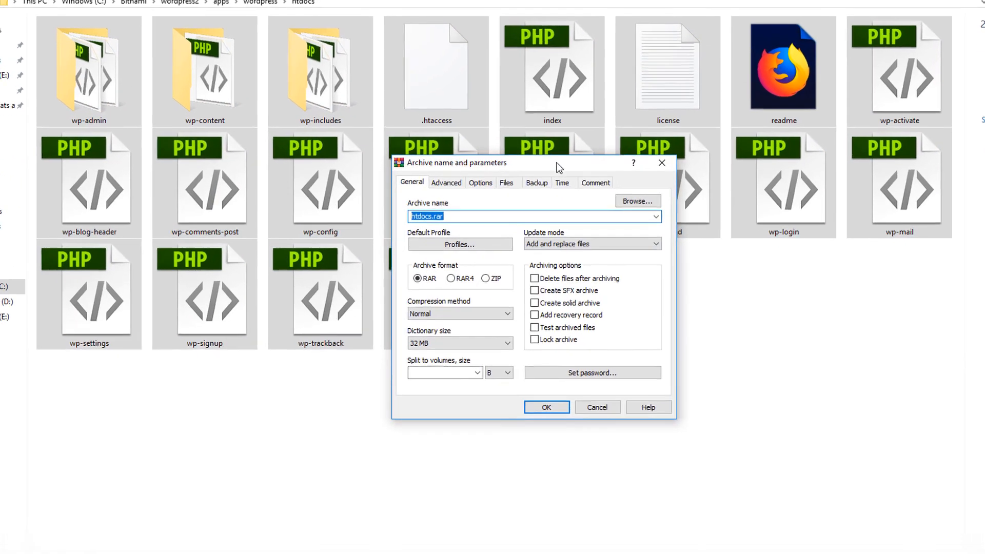
{"action": "left_click", "coordinate": [485, 278]}
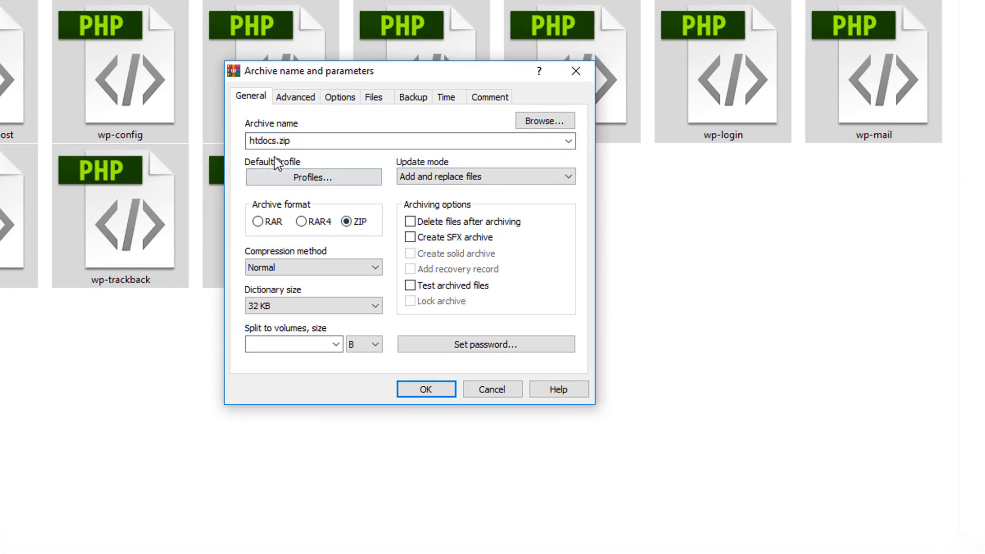
{"action": "left_click_drag", "start_coordinate": [275, 140], "coordinate": [203, 147]}
{"action": "left_click", "coordinate": [270, 139]}
{"action": "type", "text": "backup"}
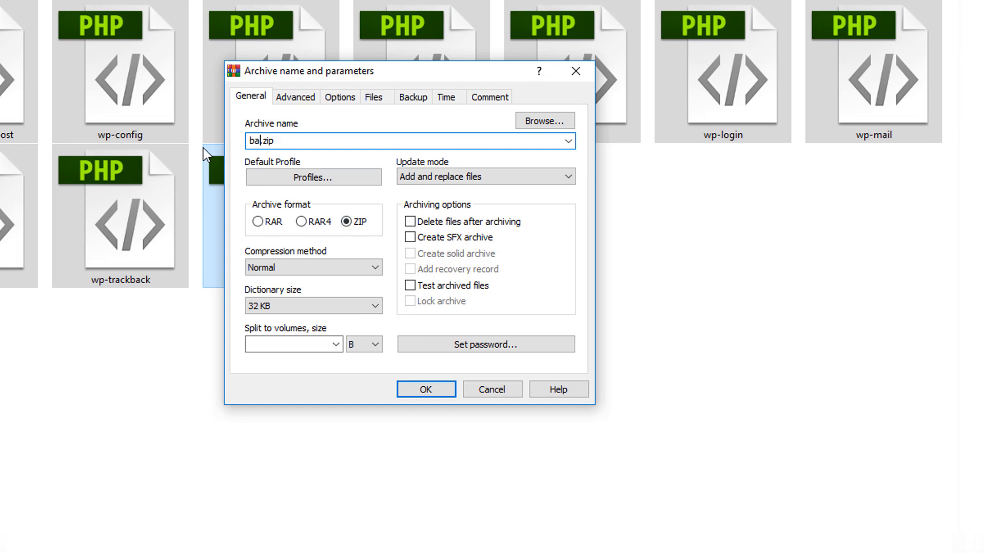
{"action": "key", "text": "Return"}
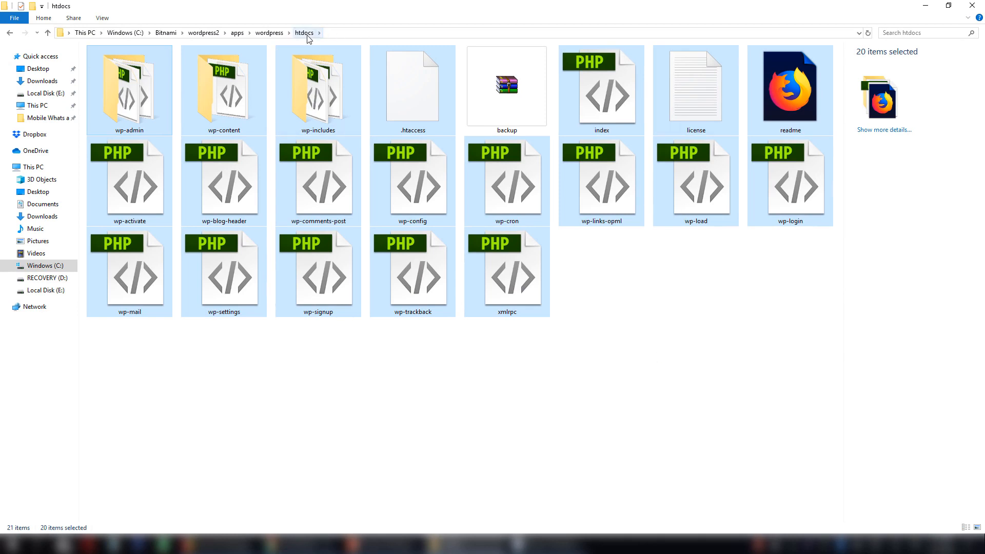
- Cut the backup archive from the htdocs folder
{"action": "left_click", "coordinate": [605, 276]}
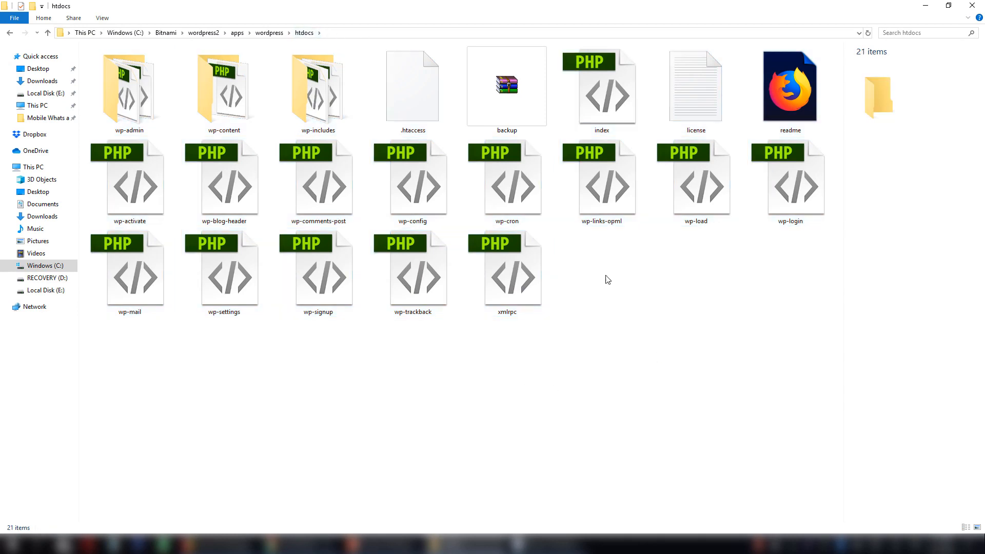
{"action": "left_click", "coordinate": [529, 95]}
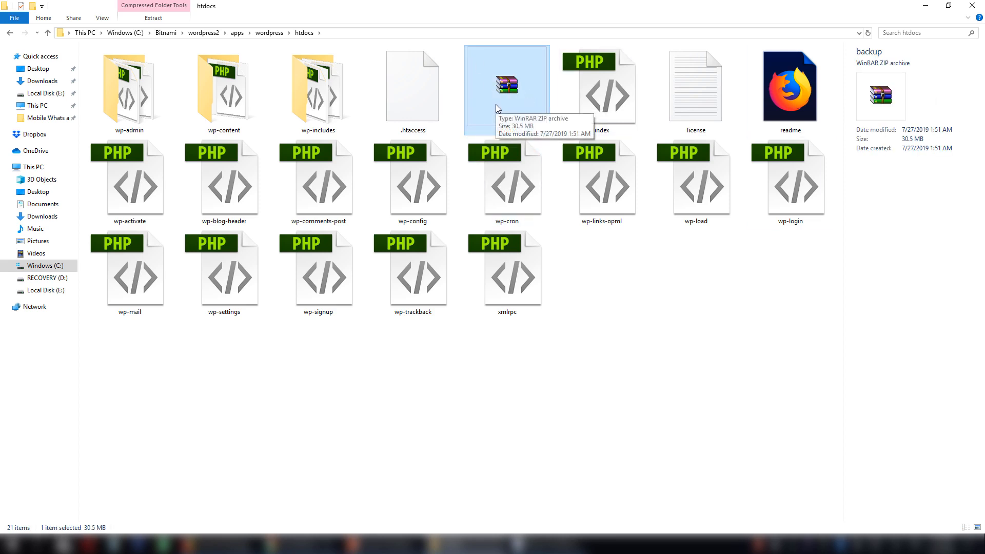
{"action": "right_click", "coordinate": [523, 97]}
{"action": "left_click", "coordinate": [448, 189]}
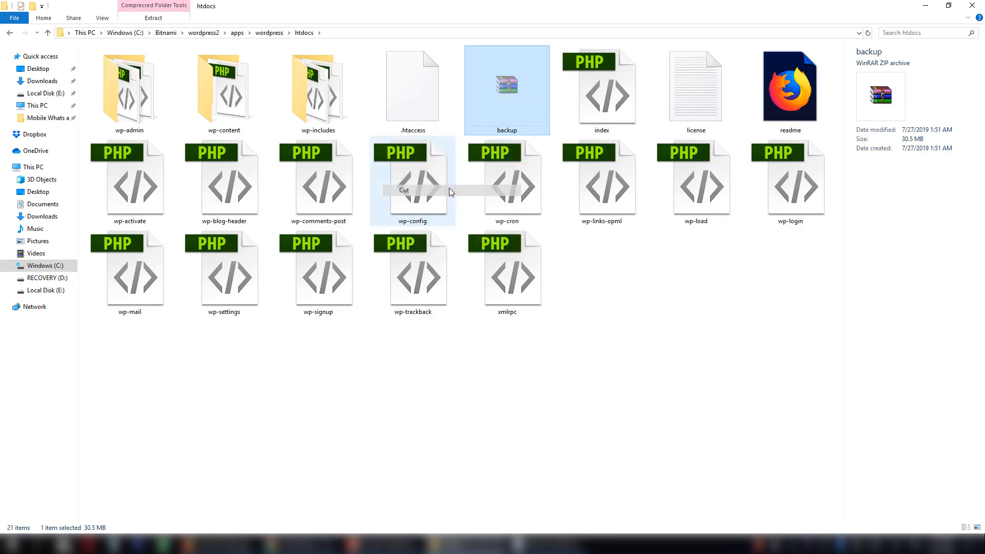
- Create a folder named WP on the desktop and open it
{"action": "left_click", "coordinate": [923, 5]}
{"action": "right_click", "coordinate": [126, 227]}
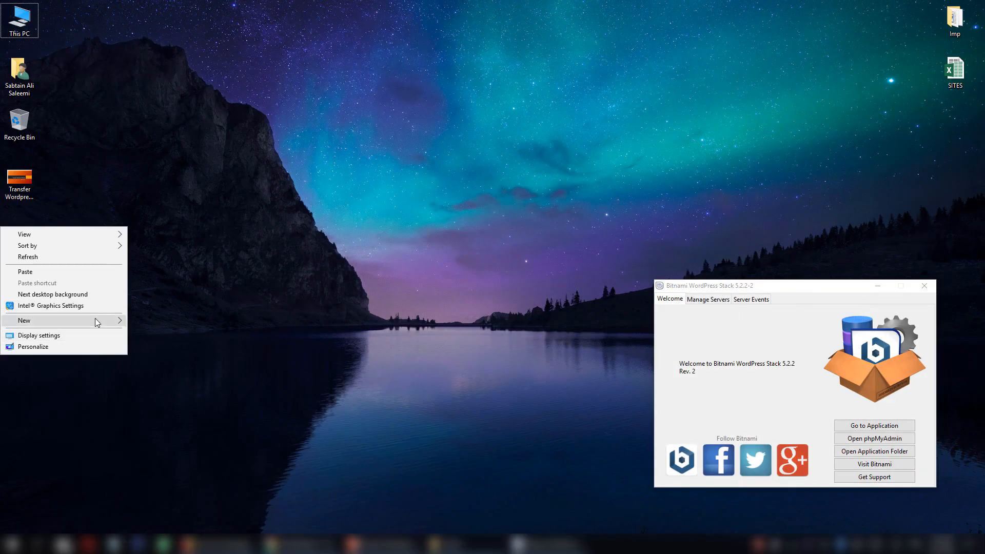
{"action": "mouse_move", "coordinate": [95, 318]}
{"action": "left_click", "coordinate": [164, 317]}
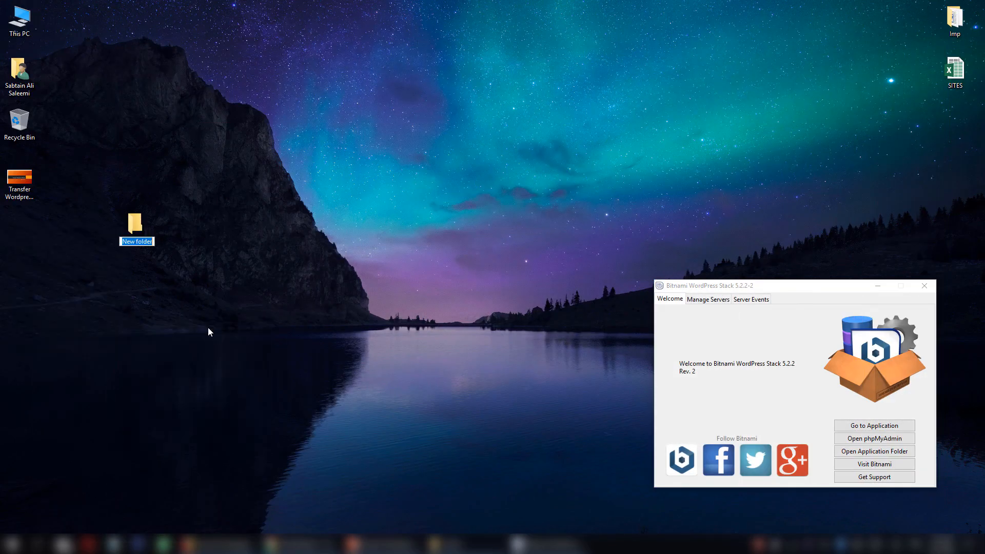
{"action": "type", "text": "WP"}
{"action": "key", "text": "Return"}
{"action": "key", "text": "Return"}
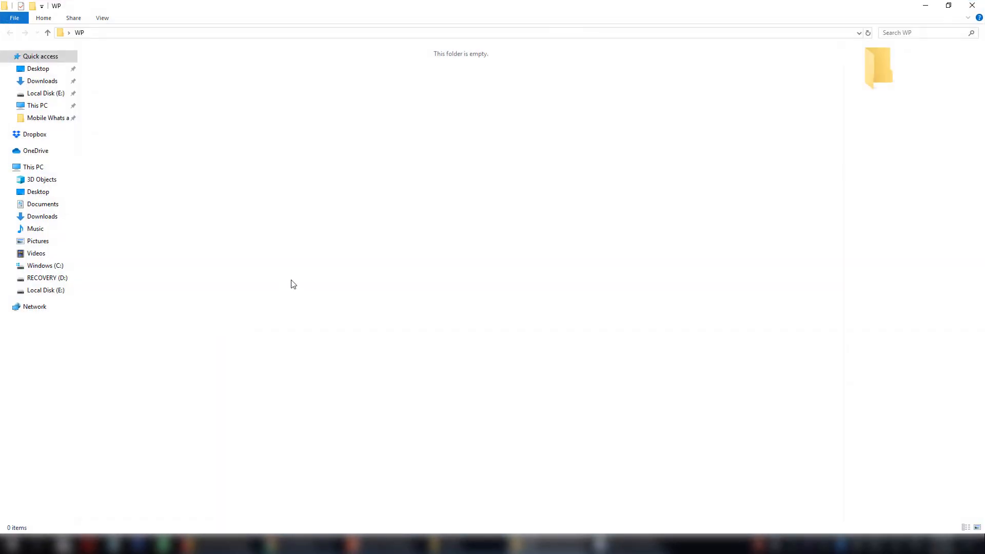
- Paste the backup archive into the WP folder and place the folder below the presentation file on the desktop
{"action": "key", "text": "ctrl+v"}
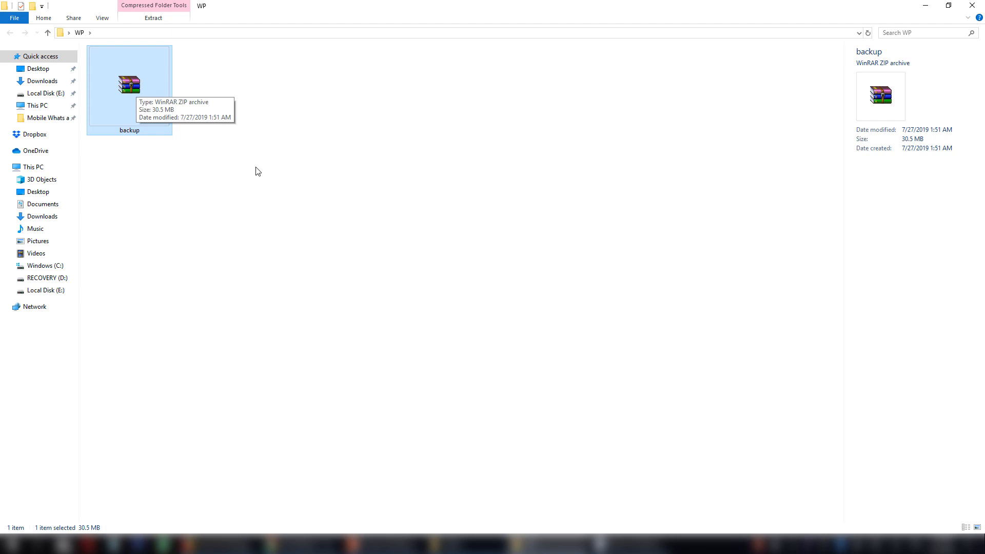
{"action": "left_click", "coordinate": [923, 5]}
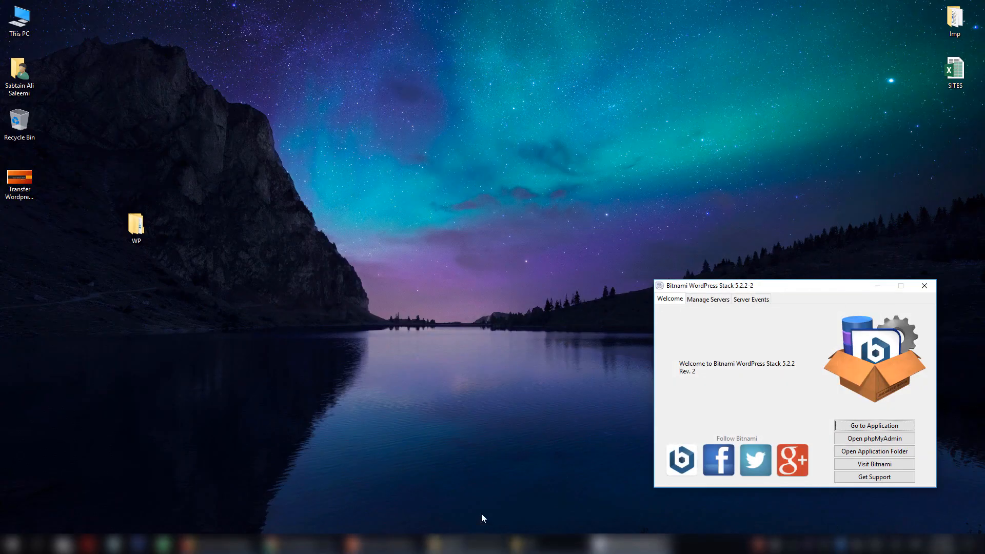
{"action": "left_click_drag", "start_coordinate": [146, 230], "coordinate": [29, 231]}
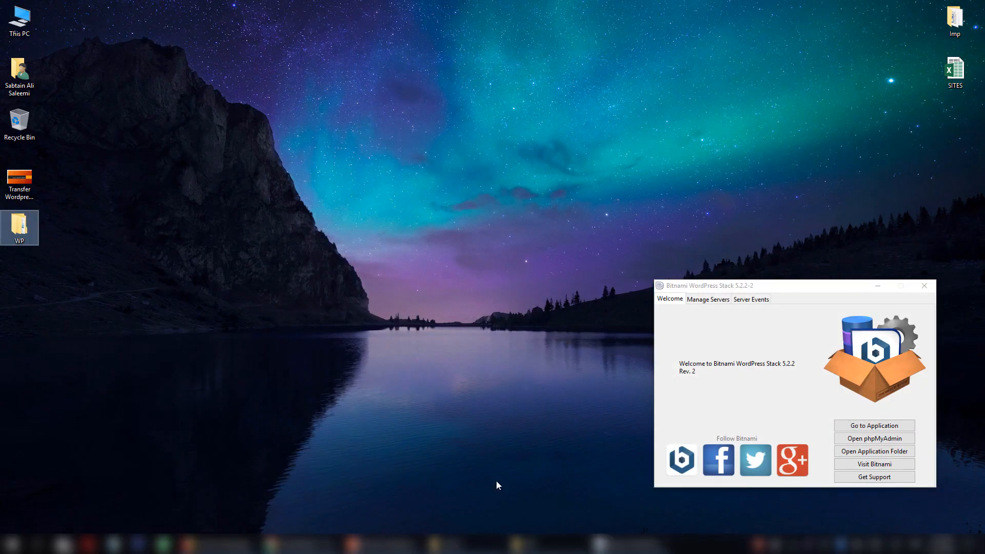
- Switch to the PowerPoint presentation and review the step about exporting the WordPress database from phpMyAdmin
{"action": "left_click", "coordinate": [384, 549]}
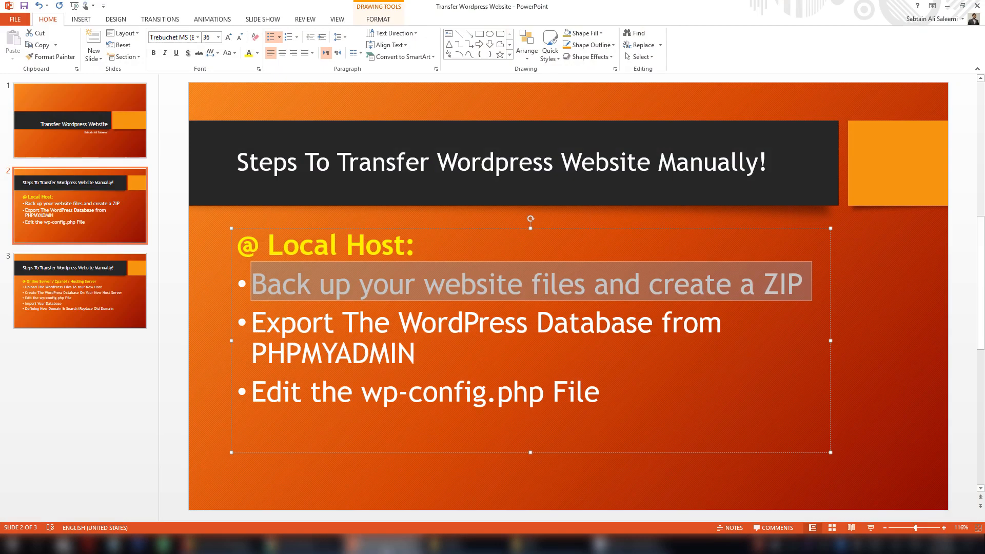
{"action": "left_click", "coordinate": [390, 355]}
{"action": "left_click_drag", "start_coordinate": [441, 359], "coordinate": [265, 328]}
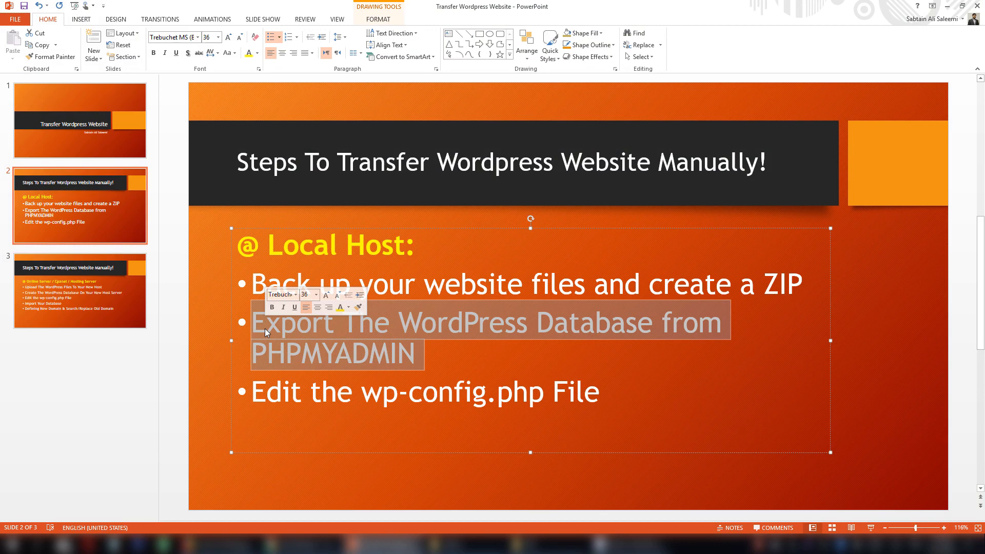
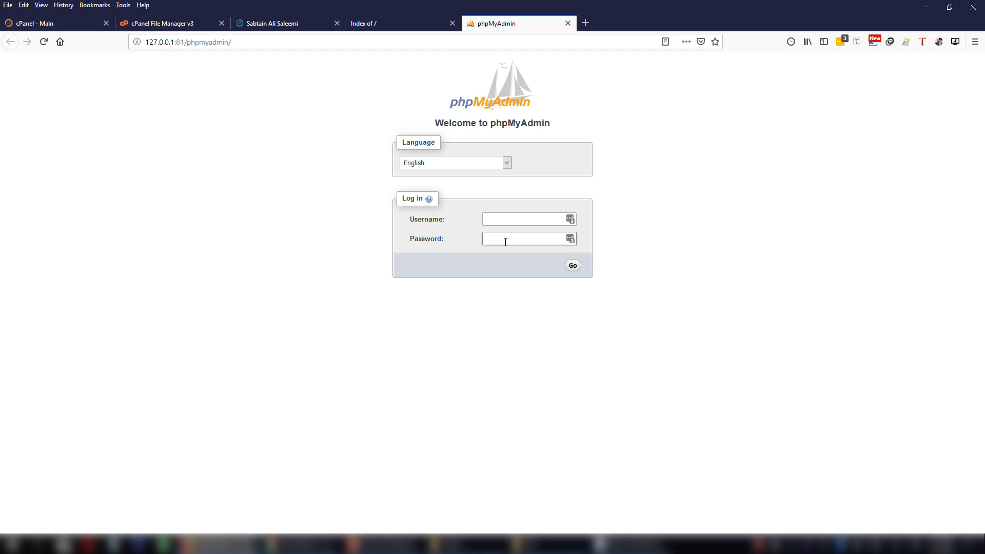
{"action": "left_click", "coordinate": [502, 216]}
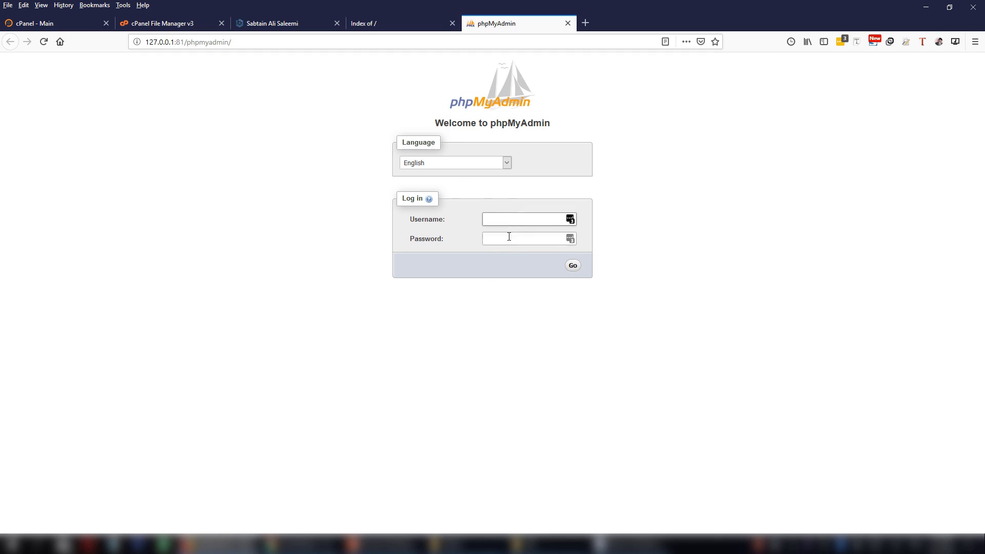
{"action": "left_click", "coordinate": [508, 219]}
{"action": "left_click", "coordinate": [501, 238]}
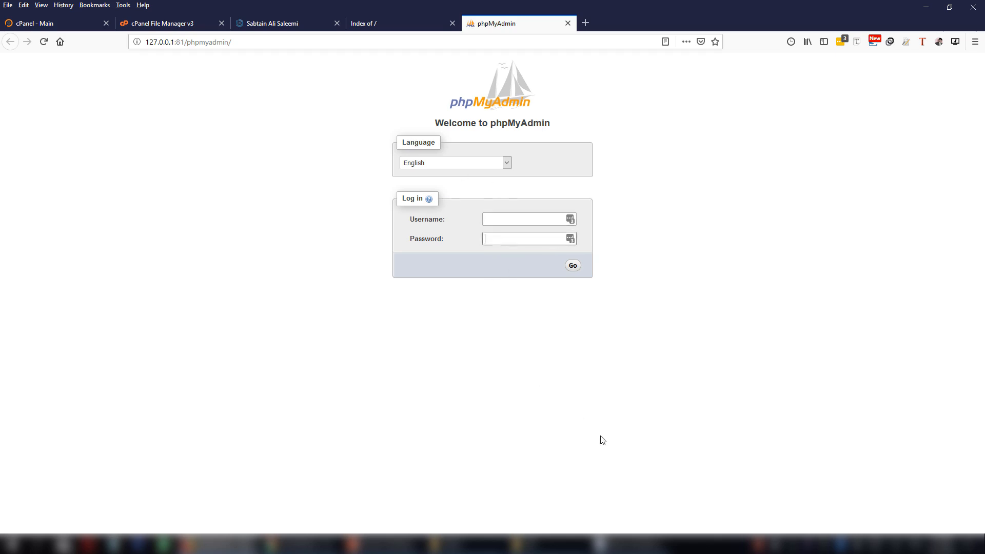
- Open wp-config from the local site's htdocs folder in Notepad and find its MySQL settings
{"action": "left_click", "coordinate": [478, 544]}
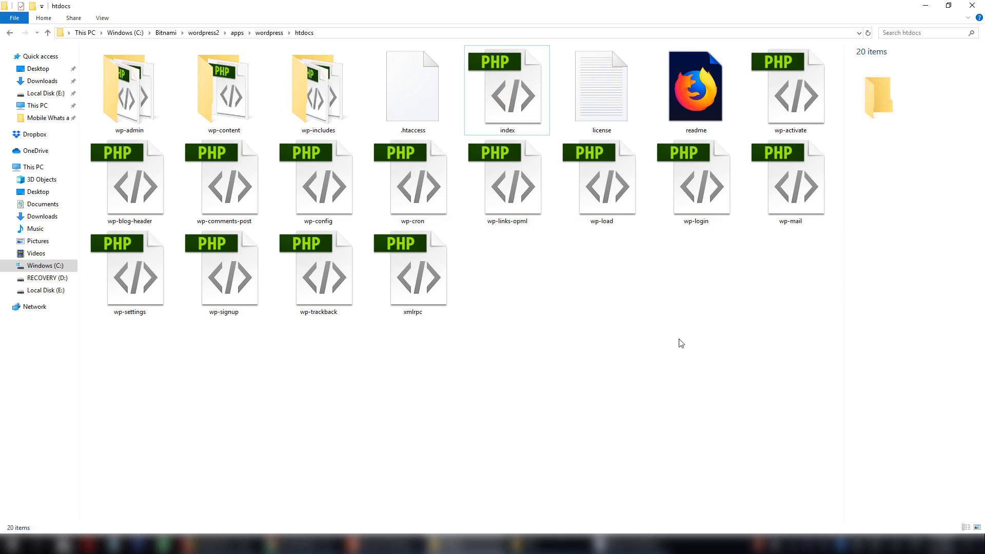
{"action": "left_click", "coordinate": [326, 185]}
{"action": "right_click", "coordinate": [321, 190]}
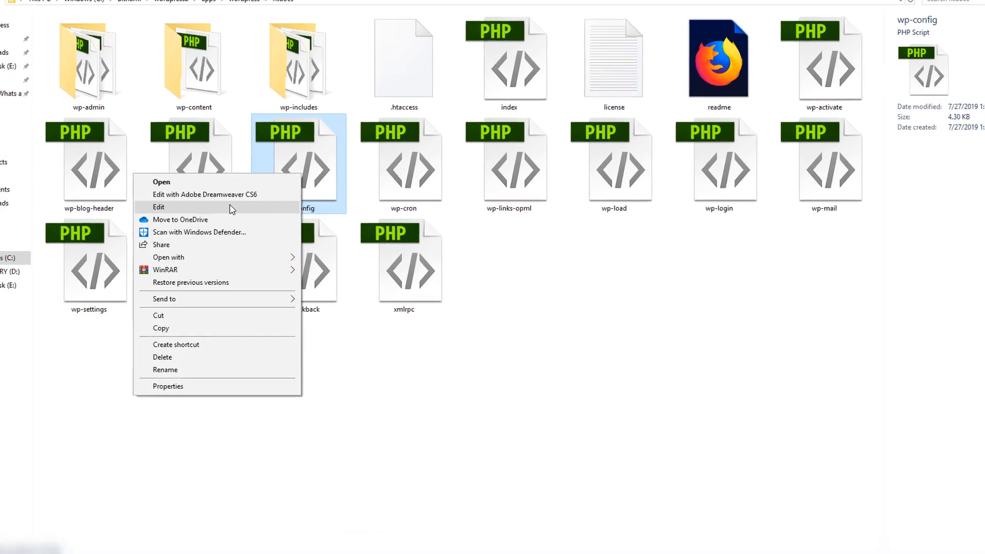
{"action": "left_click", "coordinate": [280, 225]}
{"action": "scroll", "coordinate": [713, 369], "scroll_direction": "down", "scroll_amount": 5}
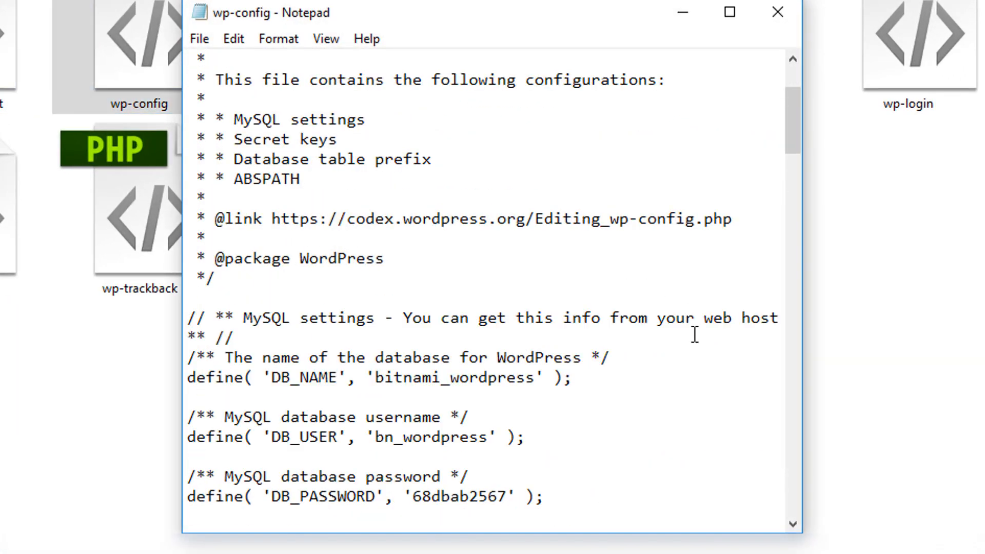
{"action": "scroll", "coordinate": [787, 123], "scroll_direction": "down", "scroll_amount": 1}
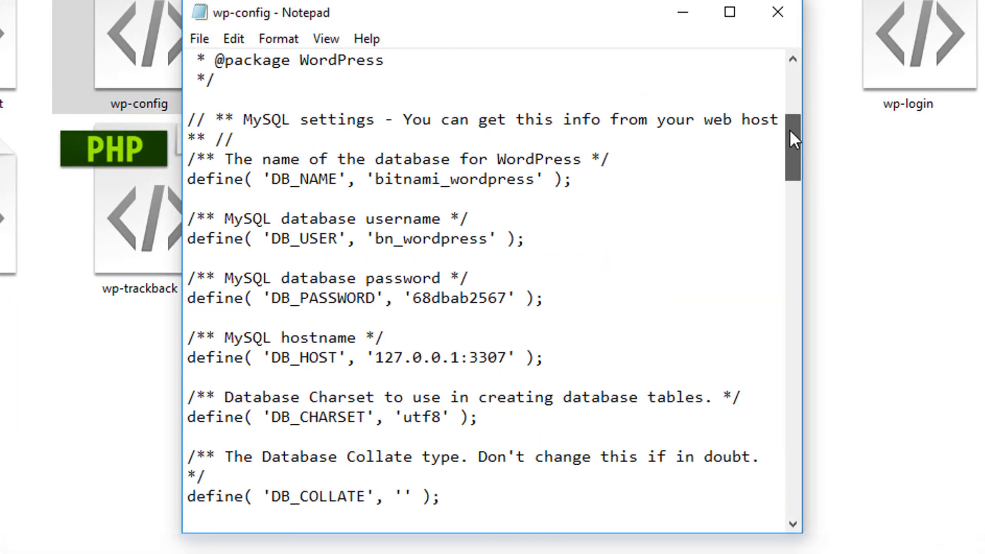
- Review the database name, username and password entries in wp-config
{"action": "left_click_drag", "start_coordinate": [375, 179], "coordinate": [535, 193]}
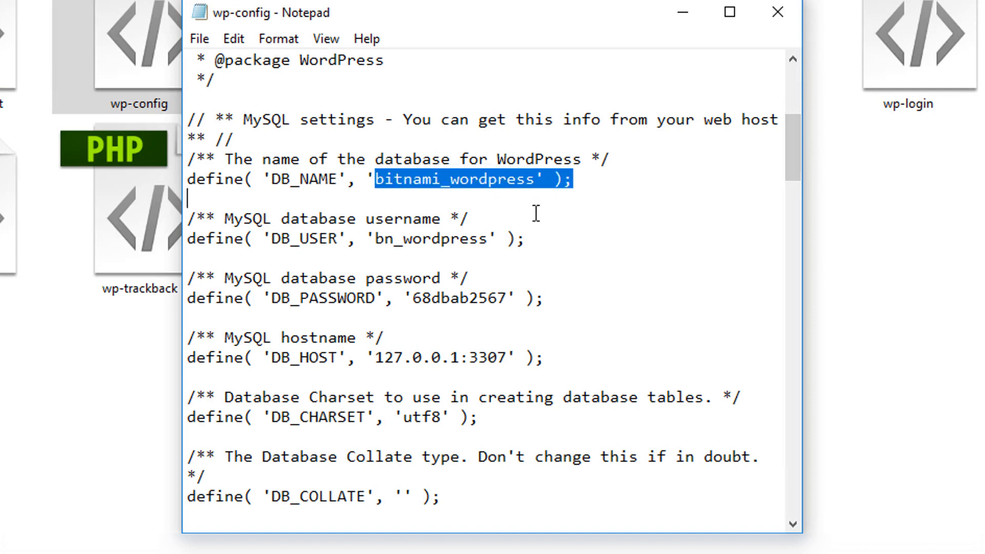
{"action": "left_click", "coordinate": [536, 214]}
{"action": "left_click_drag", "start_coordinate": [378, 240], "coordinate": [469, 265]}
{"action": "left_click", "coordinate": [280, 304]}
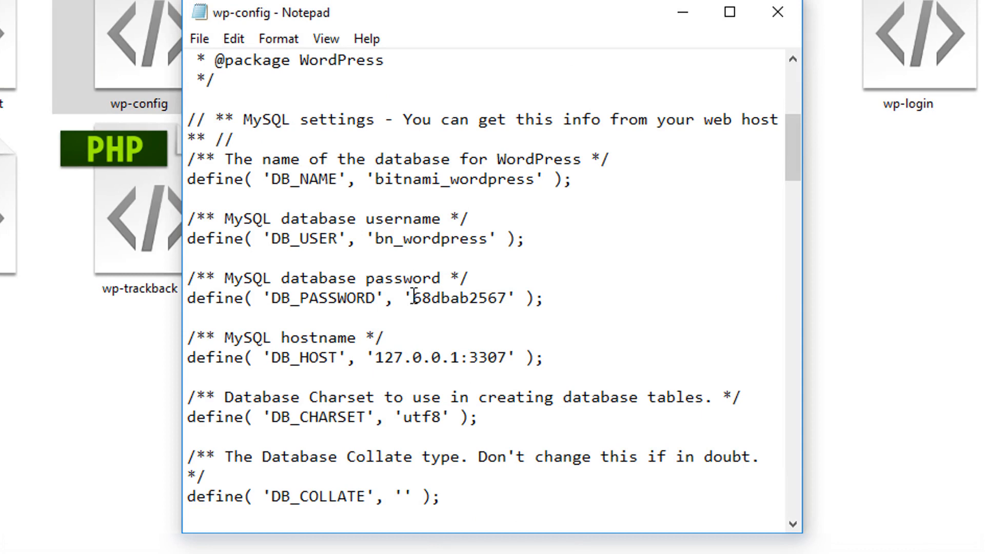
{"action": "left_click_drag", "start_coordinate": [411, 298], "coordinate": [509, 300]}
{"action": "left_click", "coordinate": [469, 300]}
- Copy the DB_USER value bn_wordpress from wp-config into the username field of the phpMyAdmin login in the browser
{"action": "left_click_drag", "start_coordinate": [490, 239], "coordinate": [376, 239]}
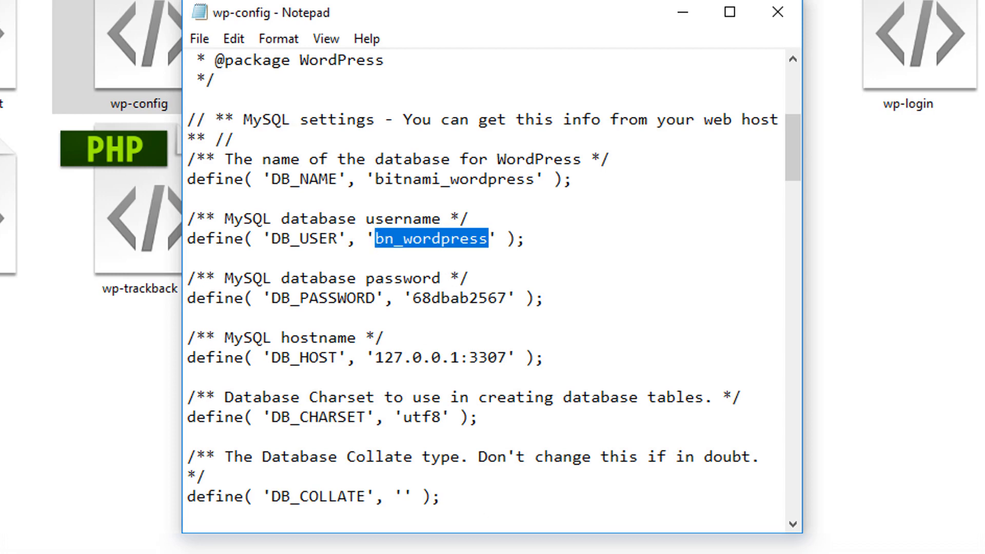
{"action": "key", "text": "alt+Tab"}
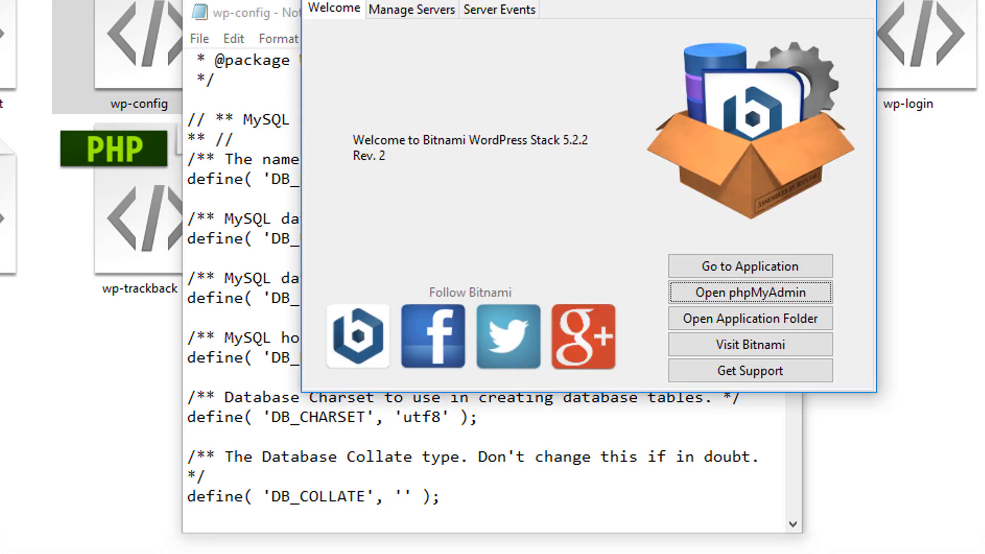
{"action": "key", "text": "alt+Tab"}
{"action": "left_click", "coordinate": [553, 112]}
{"action": "key", "text": "alt+Tab"}
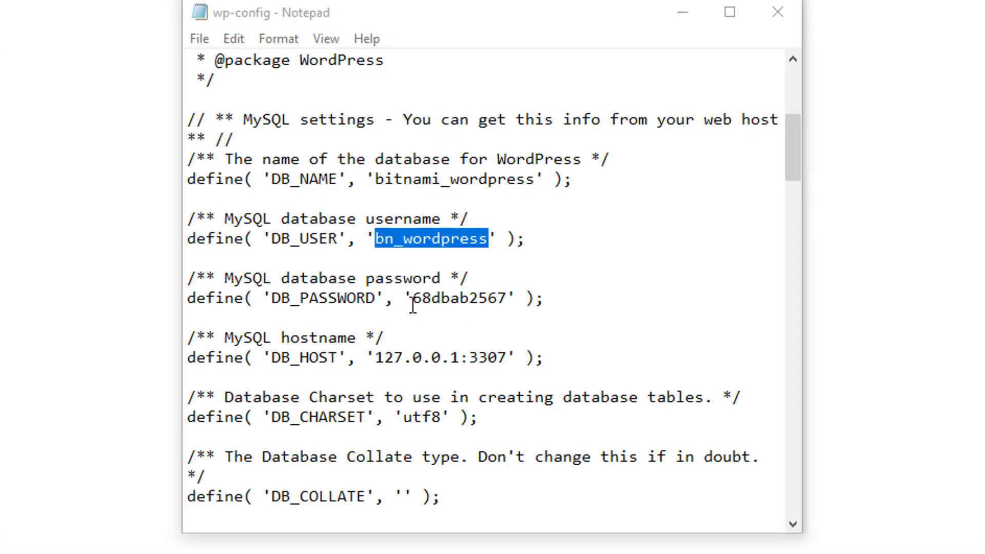
- Copy the database password from wp-config into phpMyAdmin's password field and log in
{"action": "left_click_drag", "start_coordinate": [413, 303], "coordinate": [513, 299]}
{"action": "key", "text": "alt+Tab"}
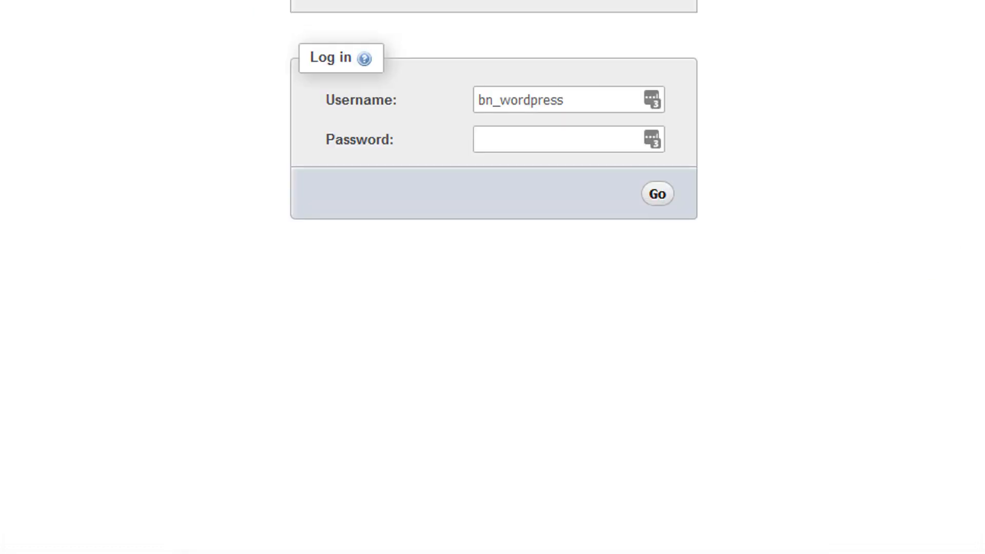
{"action": "left_click", "coordinate": [575, 147]}
{"action": "key", "text": "ctrl+v"}
{"action": "left_click", "coordinate": [657, 194]}
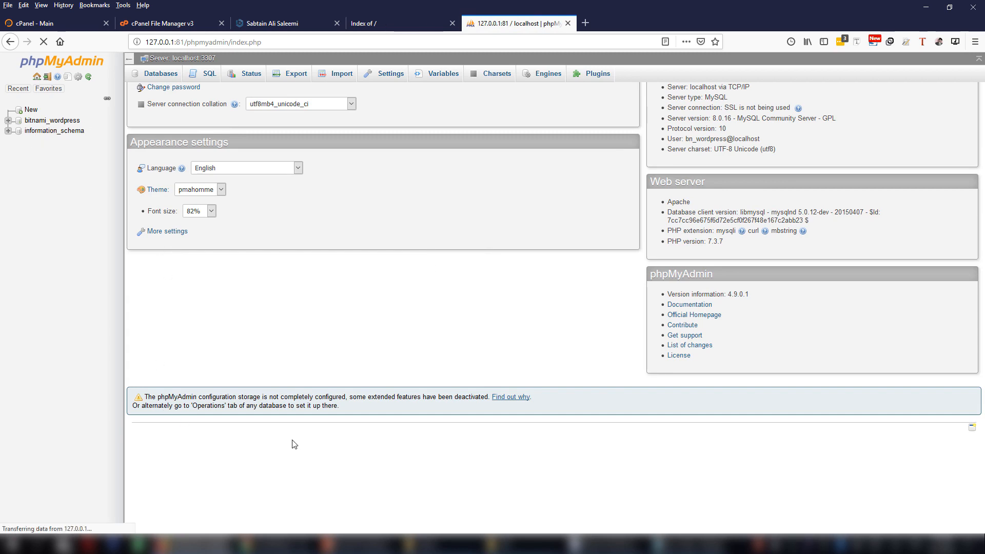
- Check the DB_NAME value in wp-config against the database list in phpMyAdmin
{"action": "left_click", "coordinate": [639, 544]}
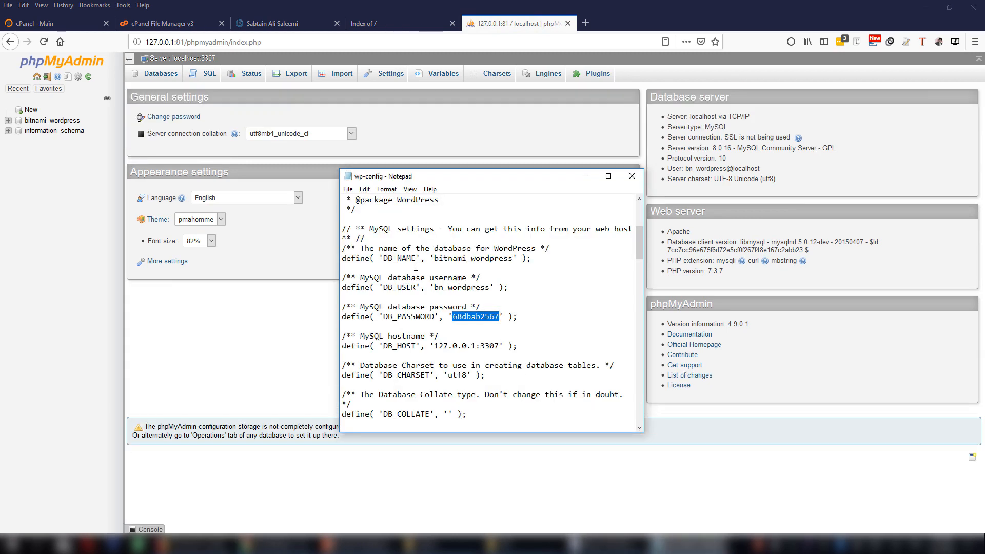
{"action": "left_click_drag", "start_coordinate": [435, 258], "coordinate": [514, 254]}
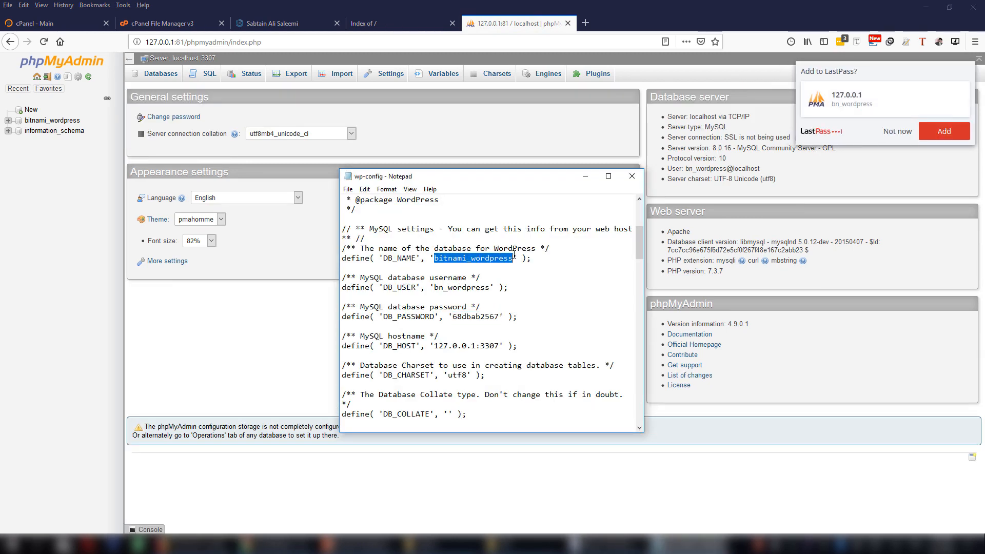
{"action": "left_click", "coordinate": [12, 246]}
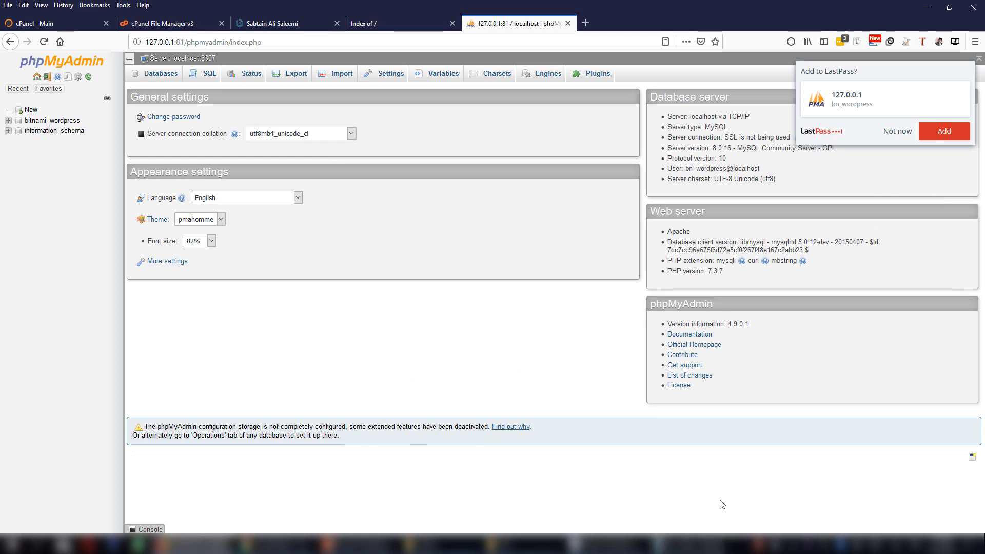
- Recheck the DB_NAME entry bitnami_wordpress in wp-config to identify which phpMyAdmin database belongs to the site
{"action": "left_click", "coordinate": [713, 544]}
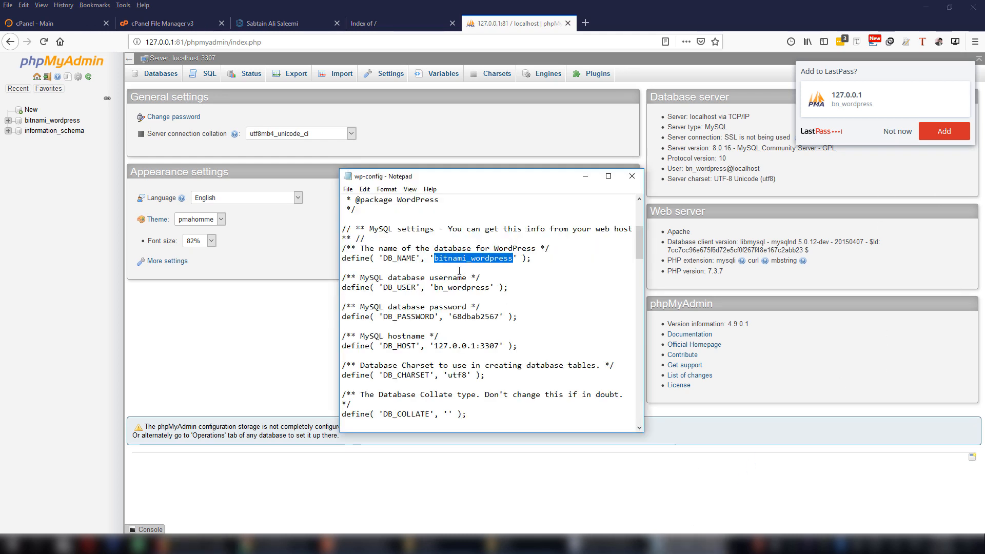
{"action": "left_click", "coordinate": [435, 258]}
{"action": "left_click_drag", "start_coordinate": [434, 257], "coordinate": [514, 258]}
{"action": "left_click", "coordinate": [522, 272]}
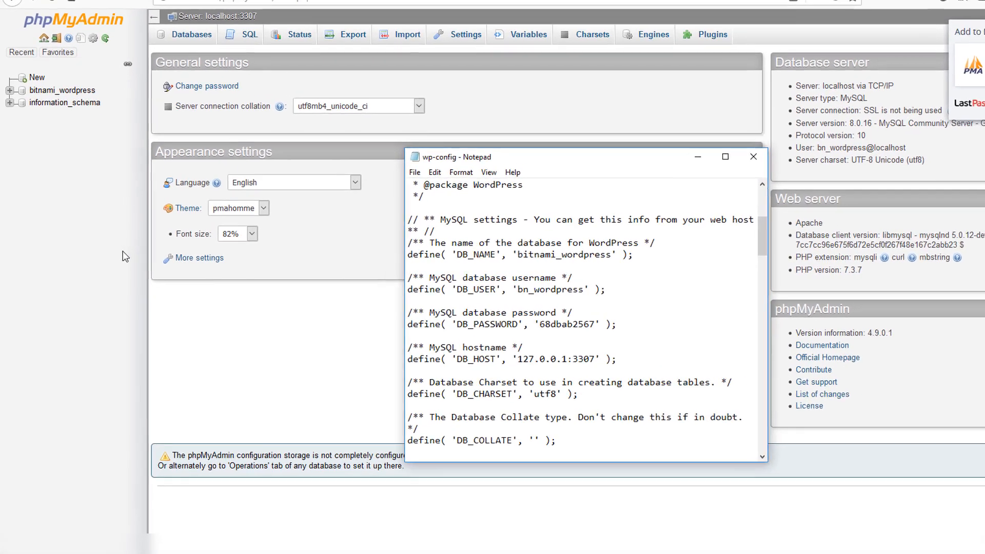
{"action": "left_click", "coordinate": [122, 250]}
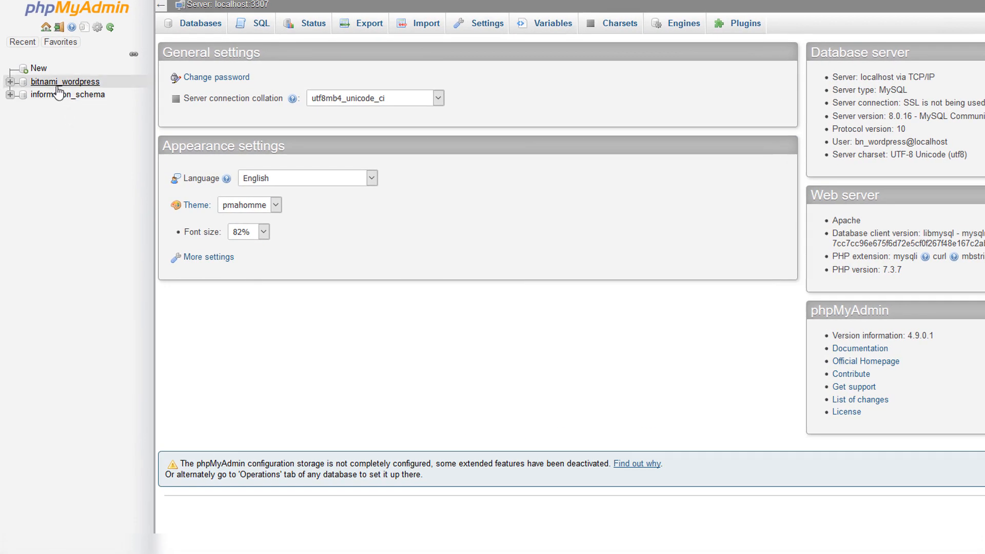
- Export the bitnami_wordpress database using the Quick method in SQL format
{"action": "left_click", "coordinate": [58, 87]}
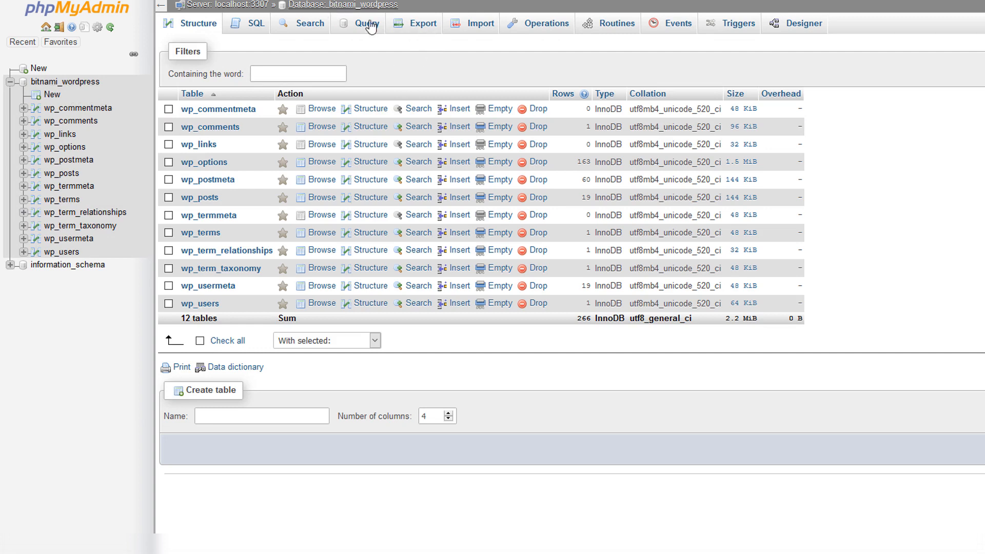
{"action": "left_click", "coordinate": [429, 29]}
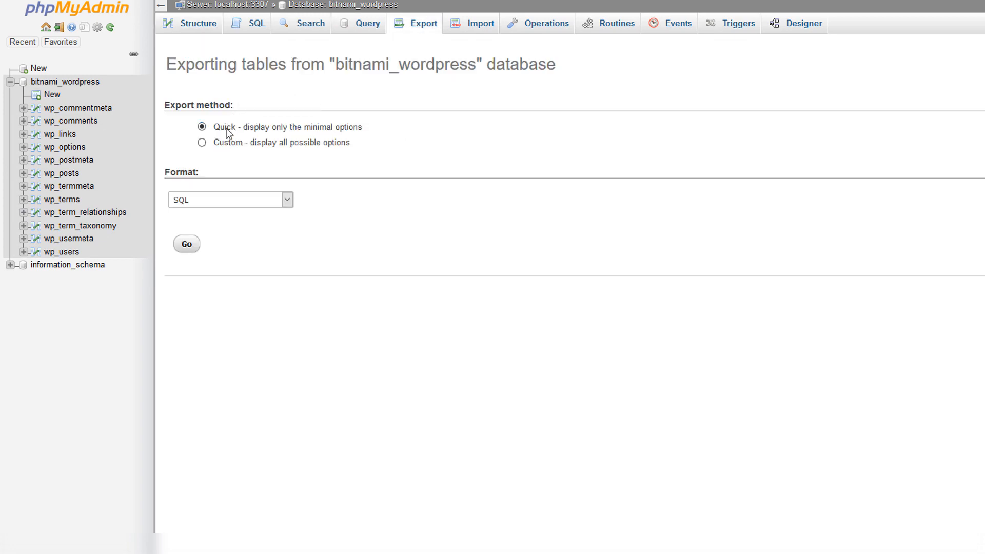
{"action": "left_click", "coordinate": [186, 245]}
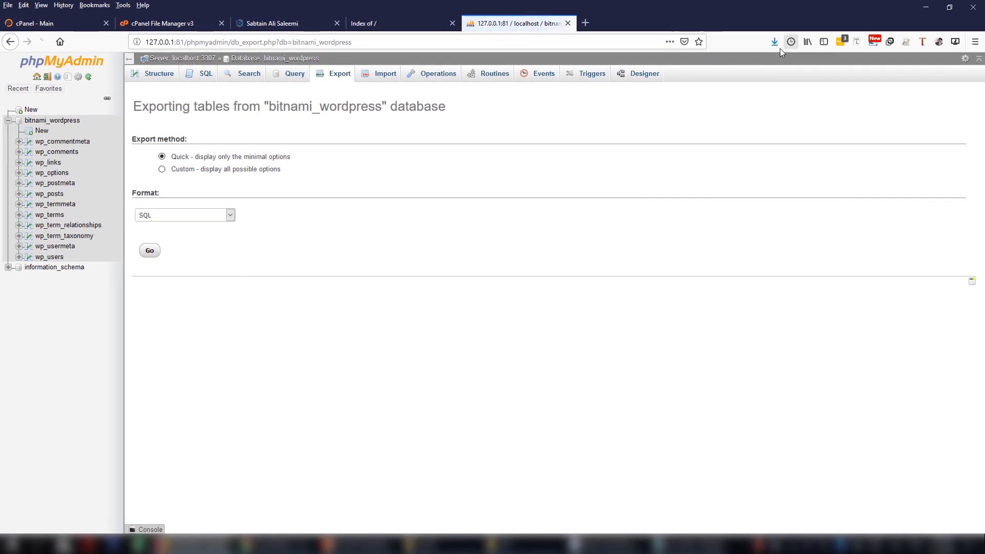
- Put the downloaded bitnami_wordpress SQL file into the WP folder on the desktop, alongside the backup archive
{"action": "left_click", "coordinate": [775, 43]}
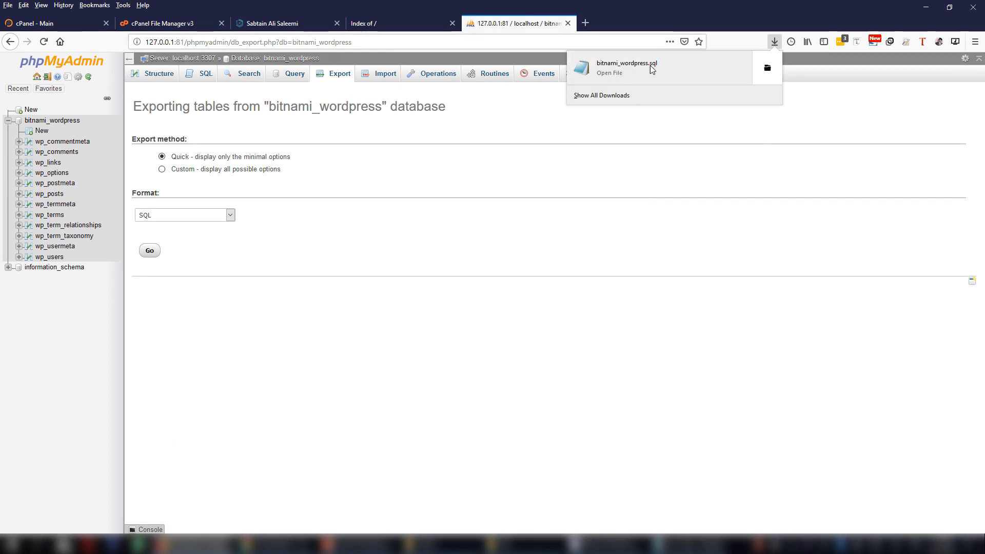
{"action": "left_click", "coordinate": [767, 69]}
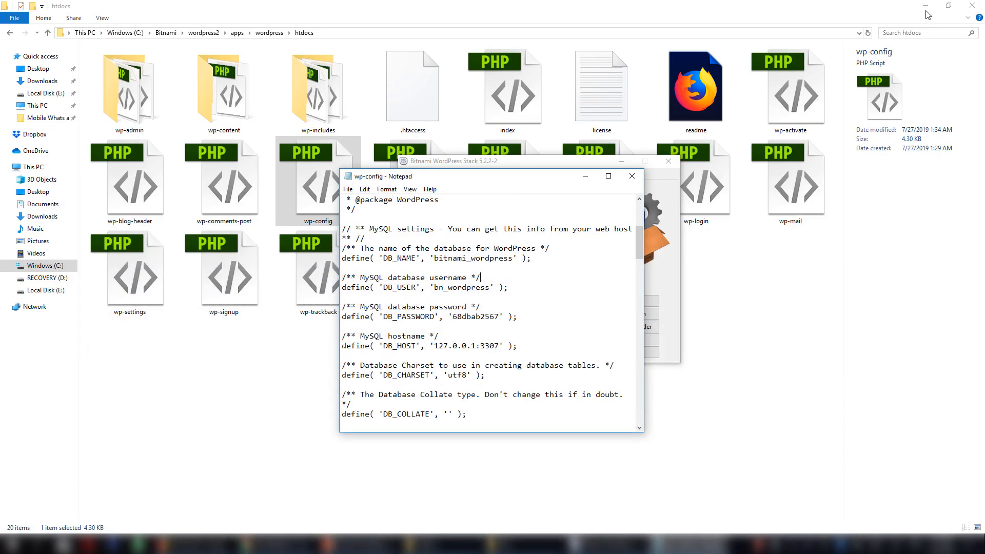
{"action": "left_click", "coordinate": [923, 5]}
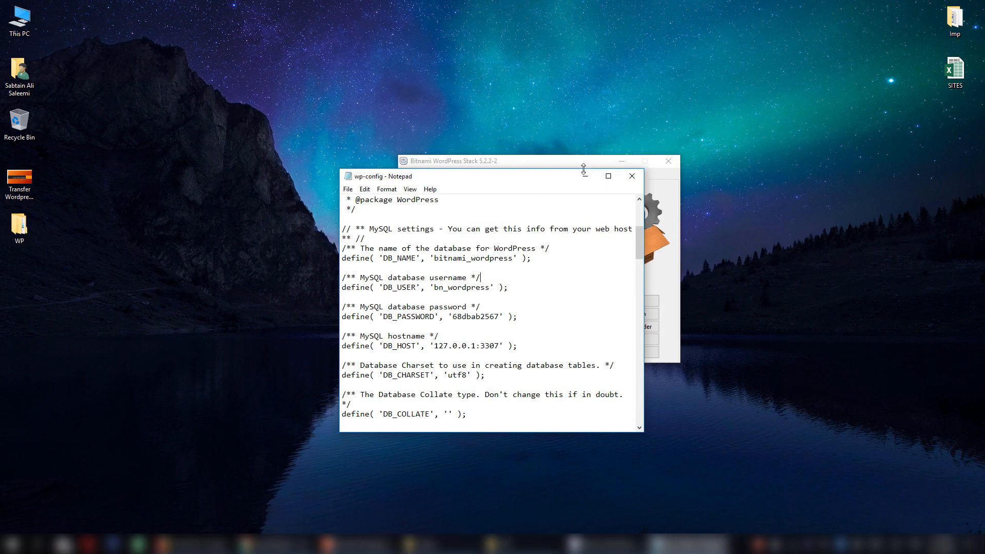
{"action": "left_click", "coordinate": [584, 176]}
{"action": "double_click", "coordinate": [19, 226]}
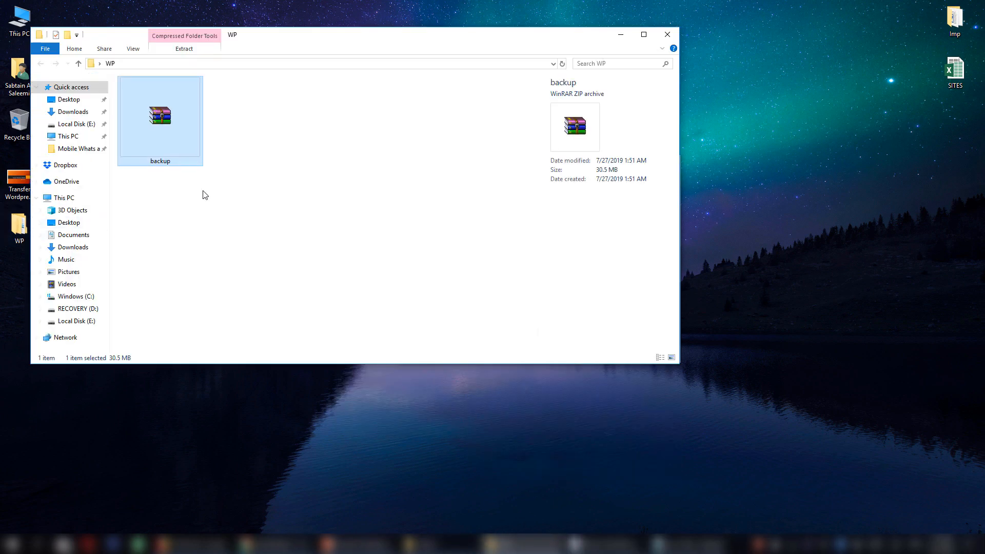
{"action": "left_click", "coordinate": [245, 163]}
{"action": "left_click_drag", "start_coordinate": [439, 38], "coordinate": [645, 110]}
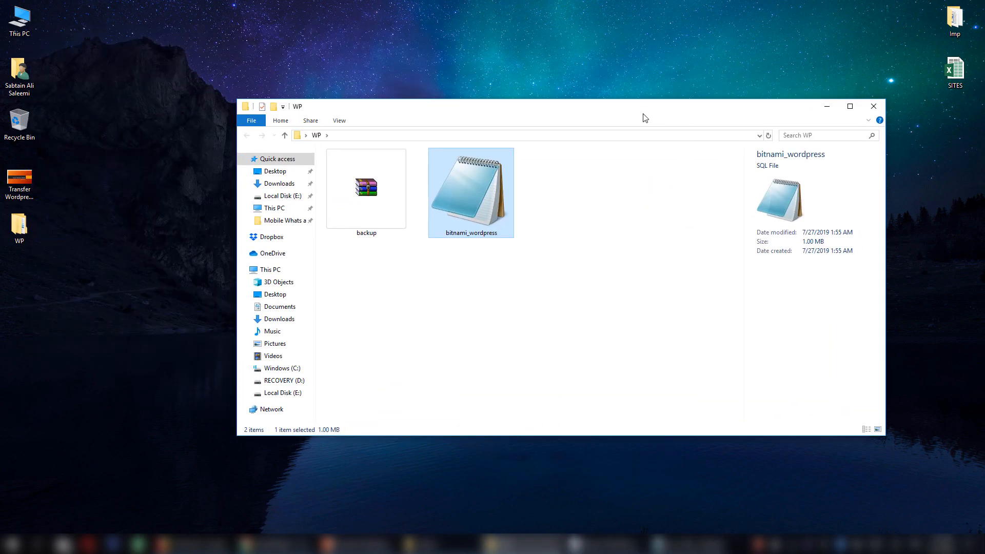
- Review the backup ZIP archive and the bitnami_wordpress SQL file in the WP folder
{"action": "left_click", "coordinate": [366, 192]}
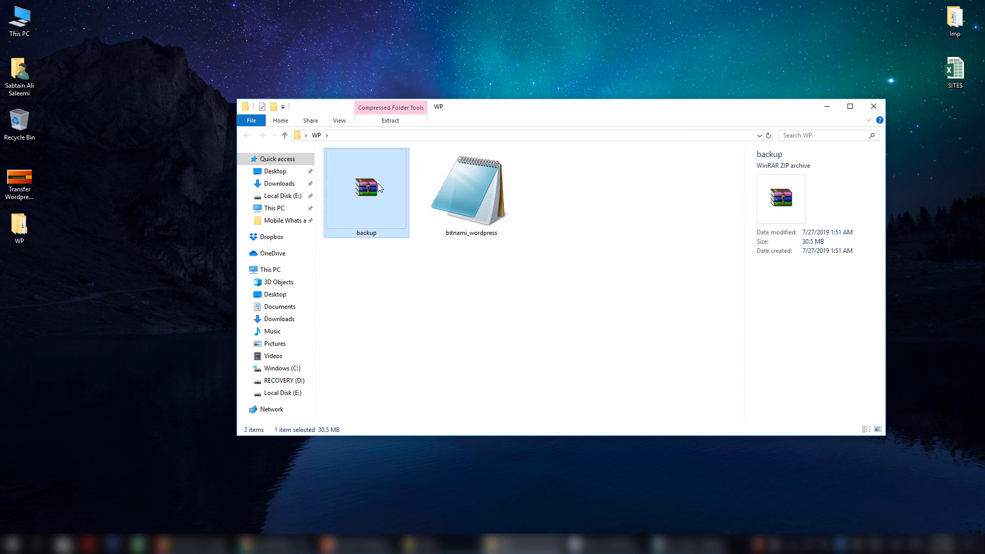
{"action": "left_click", "coordinate": [471, 182]}
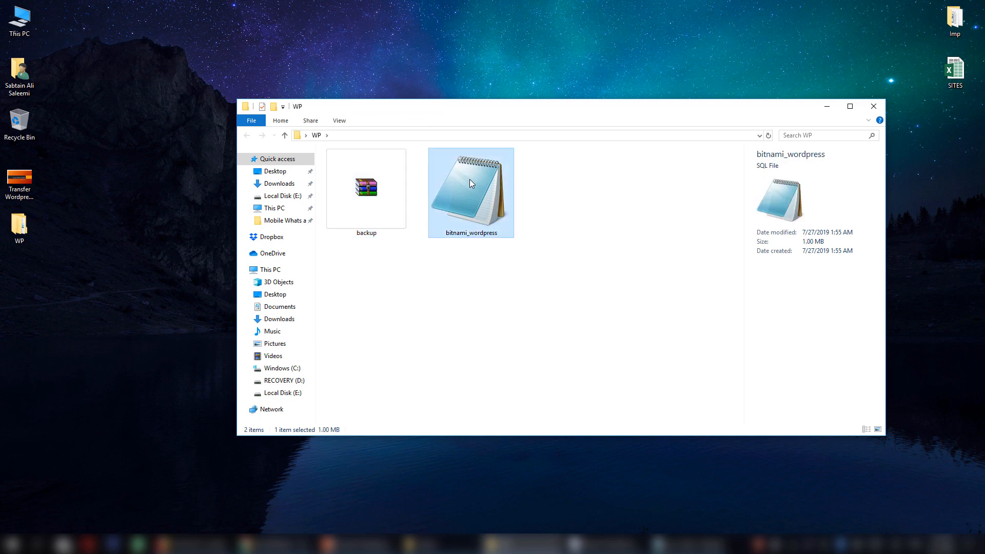
{"action": "left_click_drag", "start_coordinate": [571, 194], "coordinate": [362, 198]}
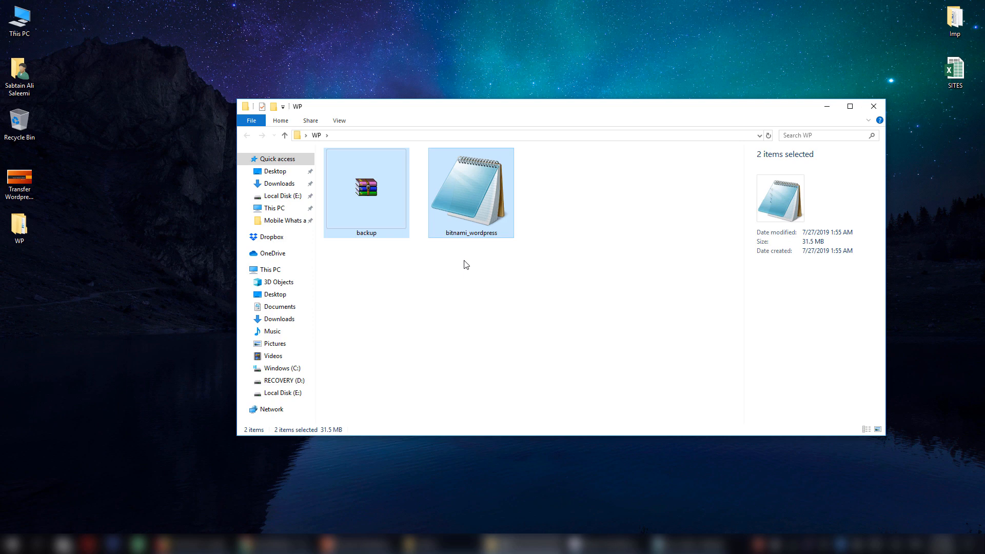
{"action": "left_click_drag", "start_coordinate": [518, 279], "coordinate": [340, 198]}
{"action": "left_click_drag", "start_coordinate": [520, 297], "coordinate": [345, 198]}
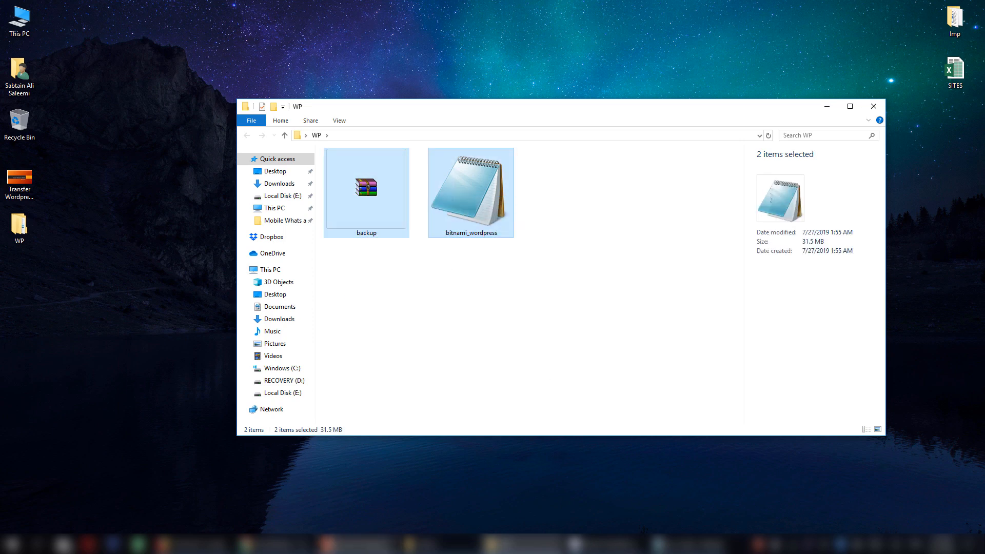
- Switch to the PowerPoint presentation and delete the "Edit the wp-config.php File" bullet from the Local Host slide
{"action": "left_click", "coordinate": [328, 543]}
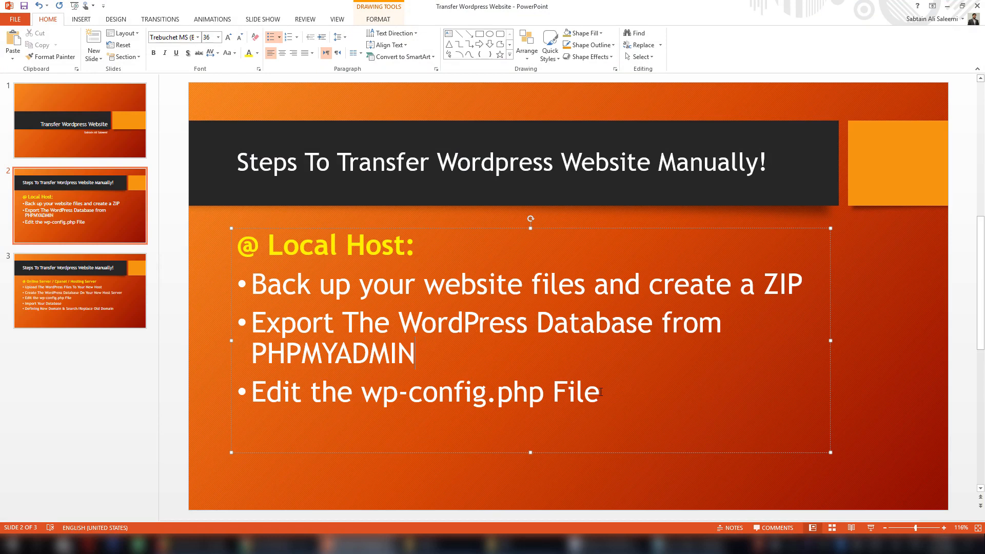
{"action": "left_click_drag", "start_coordinate": [600, 393], "coordinate": [252, 393]}
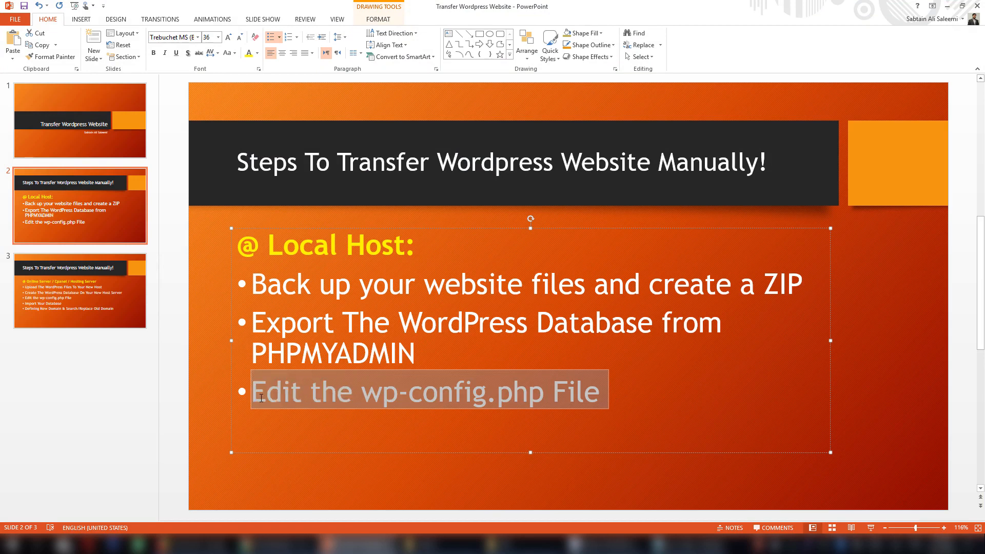
{"action": "key", "text": "BackSpace"}
- Review the transfer steps for the online hosting server on slide 3
{"action": "left_click", "coordinate": [110, 293]}
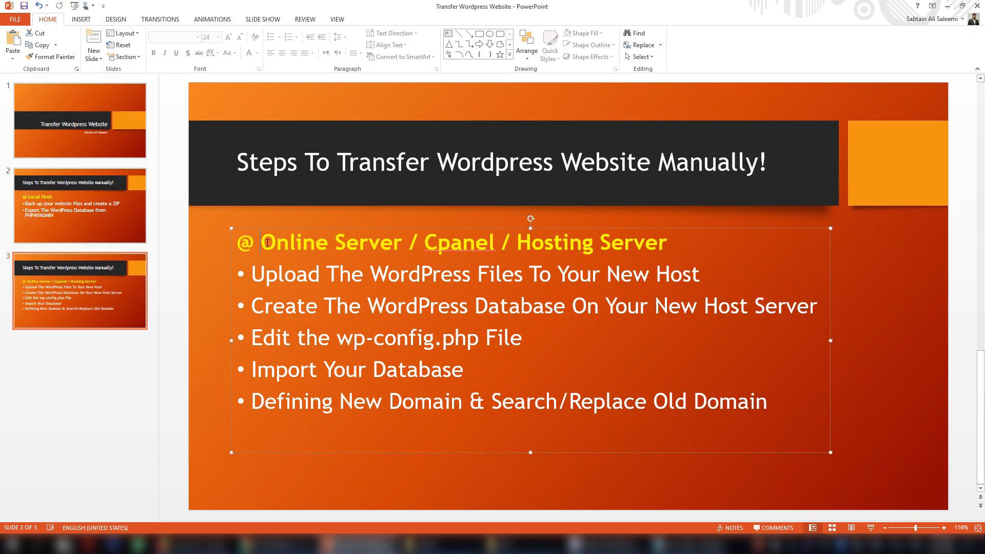
{"action": "left_click_drag", "start_coordinate": [270, 253], "coordinate": [667, 252]}
{"action": "left_click", "coordinate": [605, 308]}
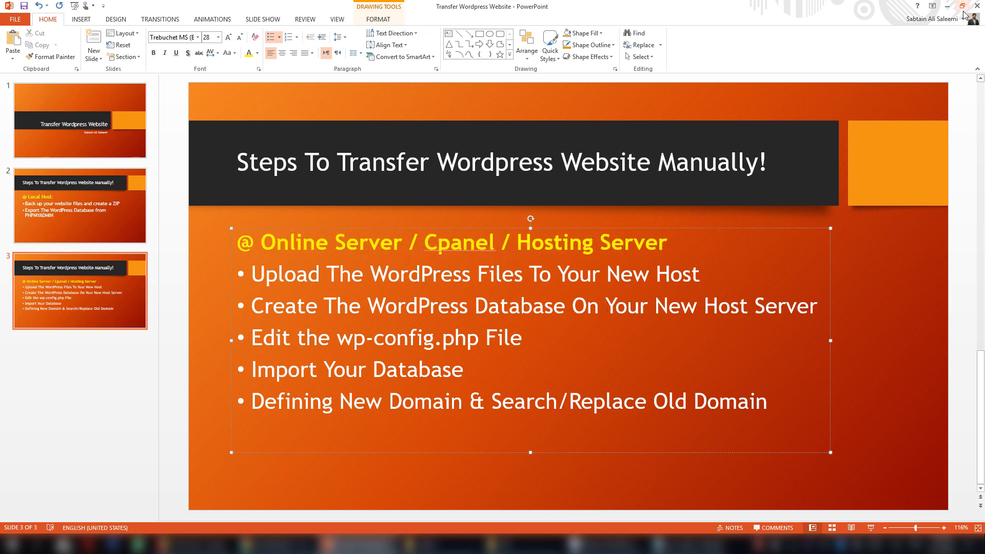
{"action": "left_click", "coordinate": [947, 6]}
- Compare the backup archive and SQL file in the WP folder with the public_html destination in cPanel File Manager
{"action": "left_click", "coordinate": [377, 198]}
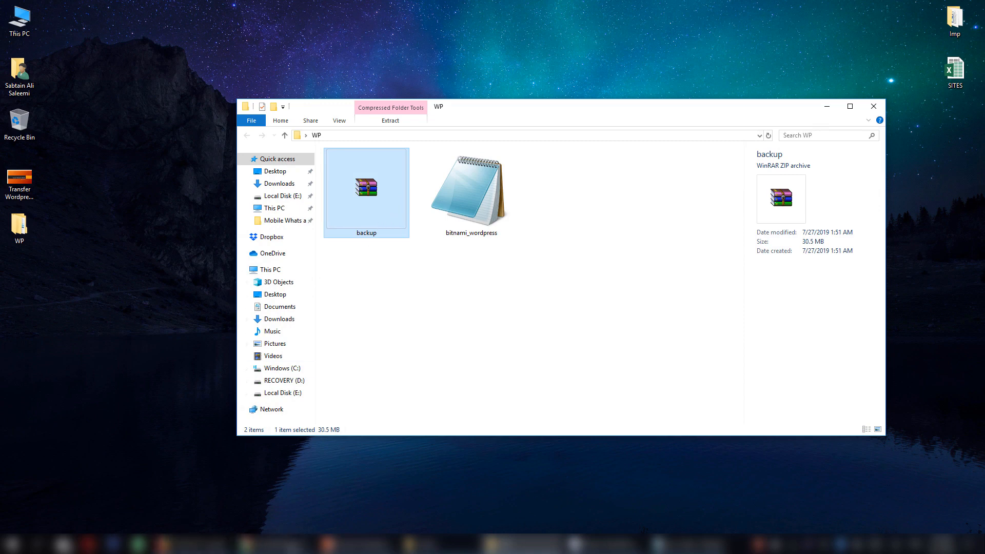
{"action": "left_click", "coordinate": [197, 544]}
{"action": "left_click", "coordinate": [164, 23]}
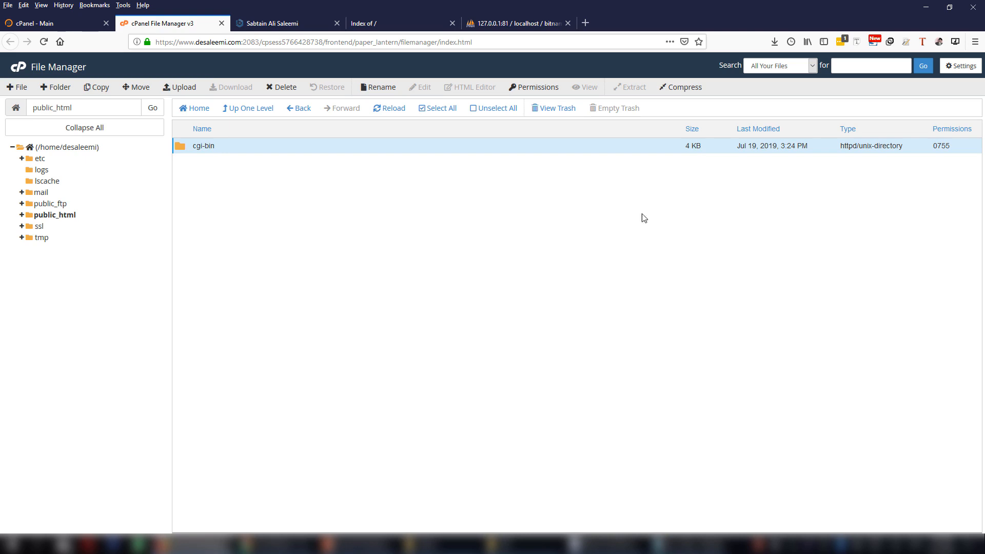
{"action": "left_click", "coordinate": [926, 7]}
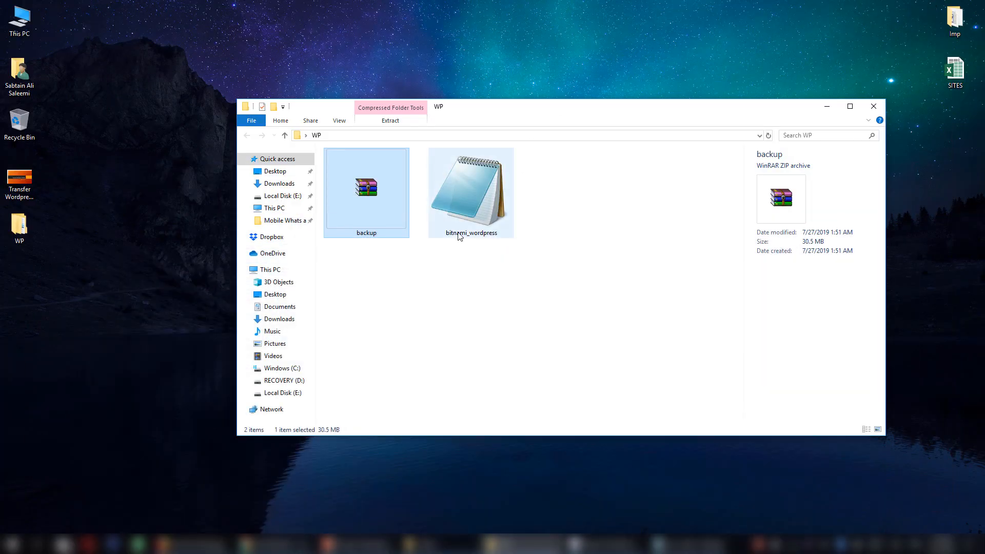
{"action": "left_click", "coordinate": [481, 217]}
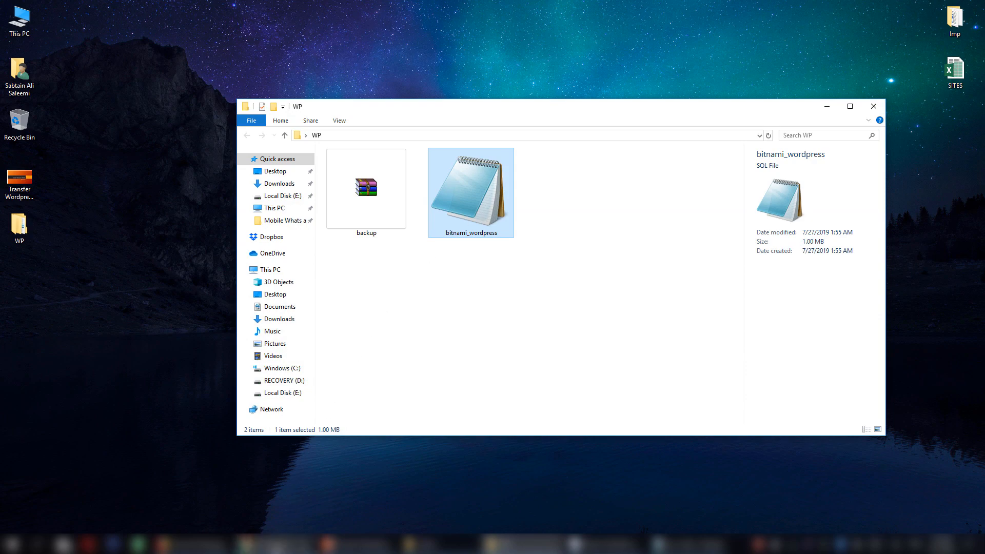
{"action": "left_click", "coordinate": [279, 543]}
{"action": "left_click", "coordinate": [354, 543]}
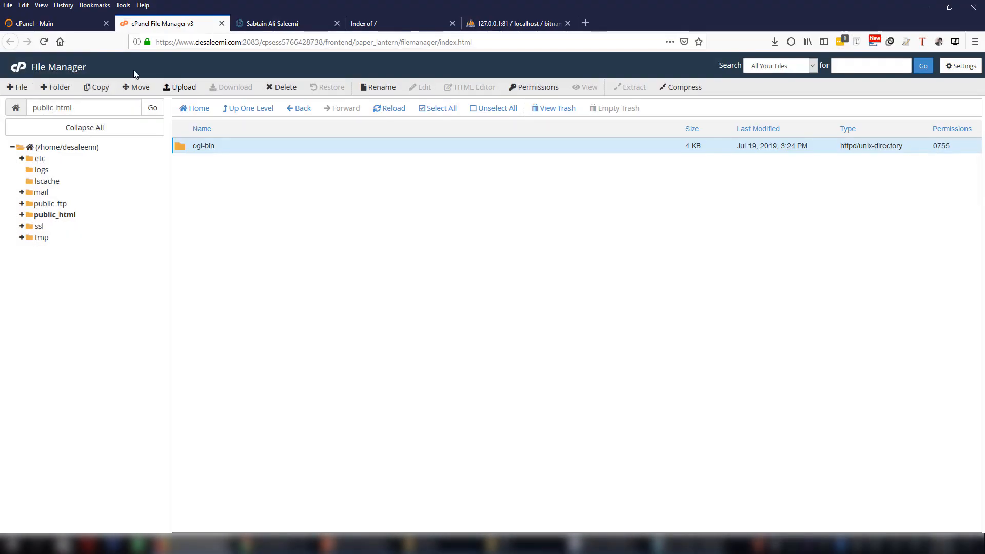
- Check cPanel's main page for the file and database tools needed for the files in the WP folder
{"action": "left_click", "coordinate": [85, 26]}
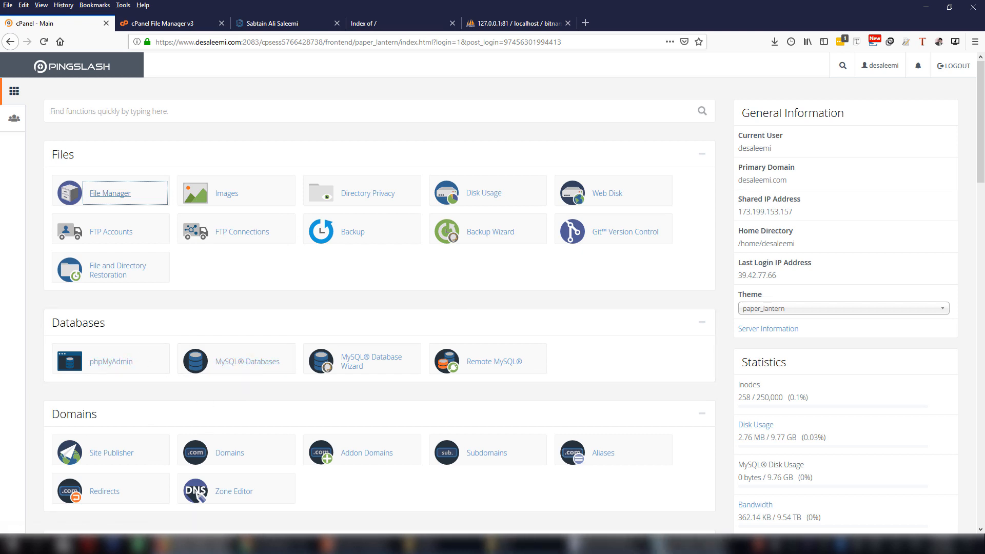
{"action": "left_click", "coordinate": [689, 543]}
{"action": "left_click", "coordinate": [585, 179]}
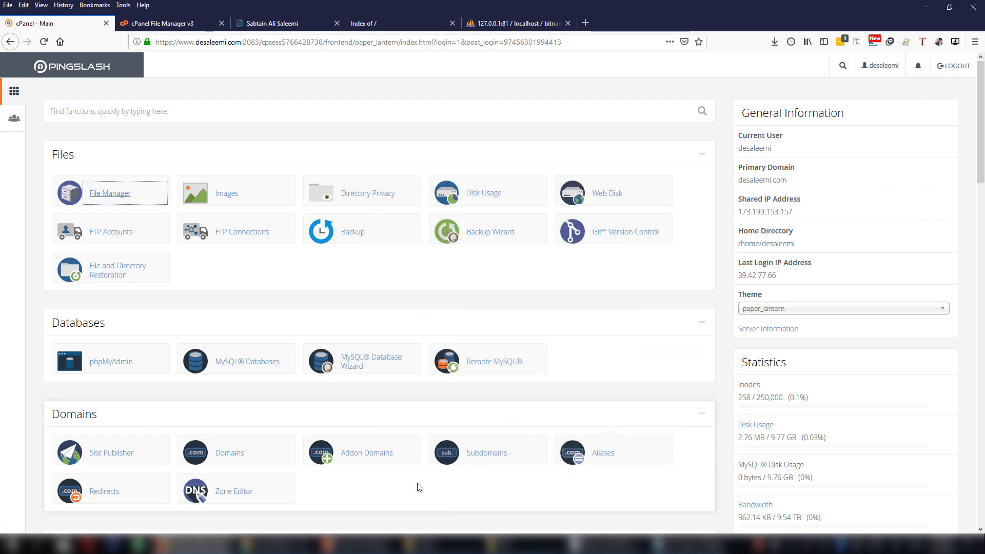
{"action": "left_click", "coordinate": [525, 543]}
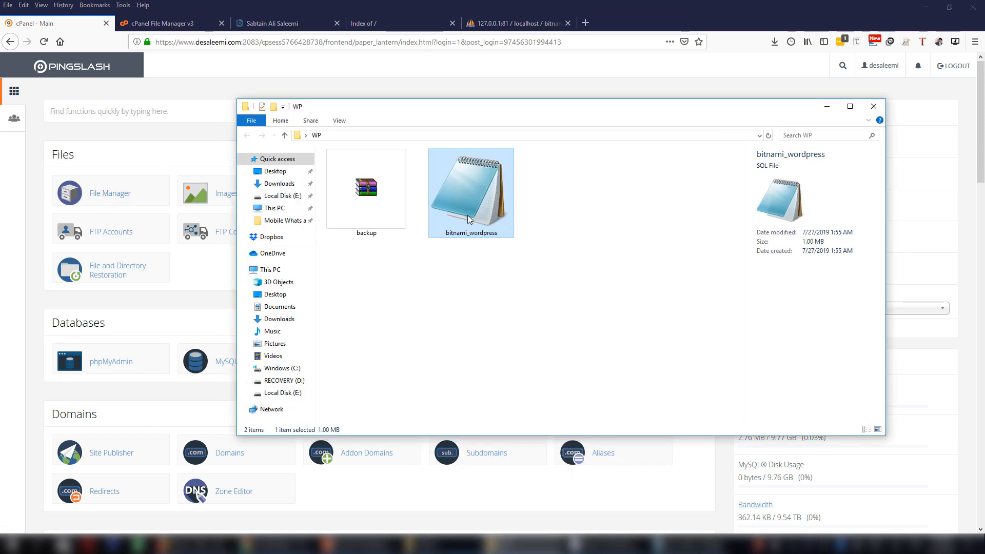
{"action": "left_click", "coordinate": [547, 275]}
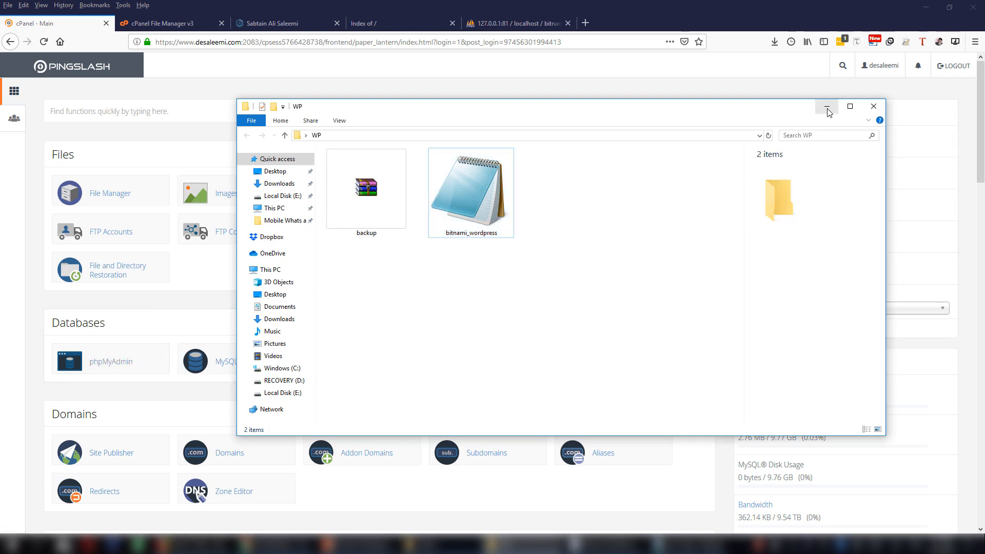
{"action": "left_click", "coordinate": [827, 109]}
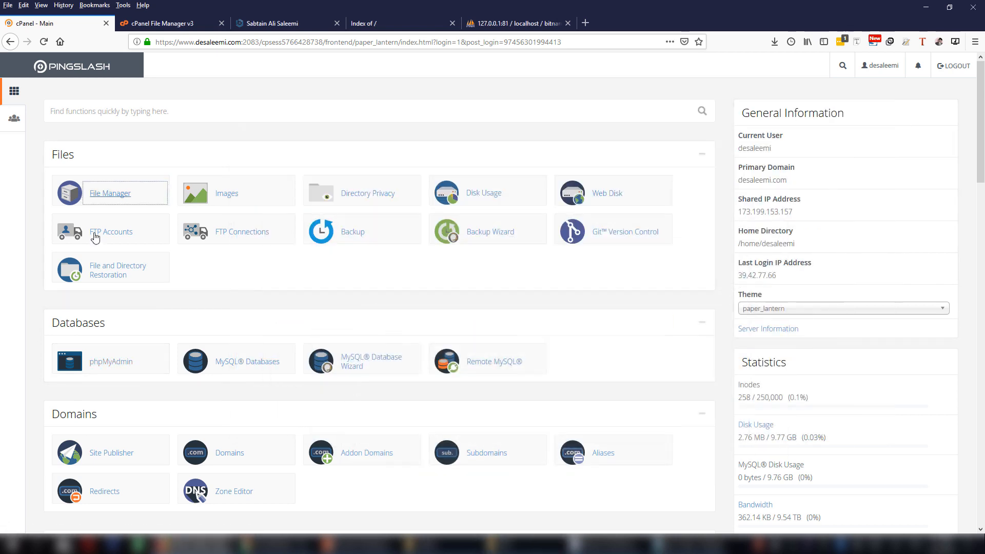
- Return to the public_html directory in File Manager and check the backup archive in the WP folder as the upload file
{"action": "left_click", "coordinate": [102, 198]}
{"action": "left_click", "coordinate": [186, 25]}
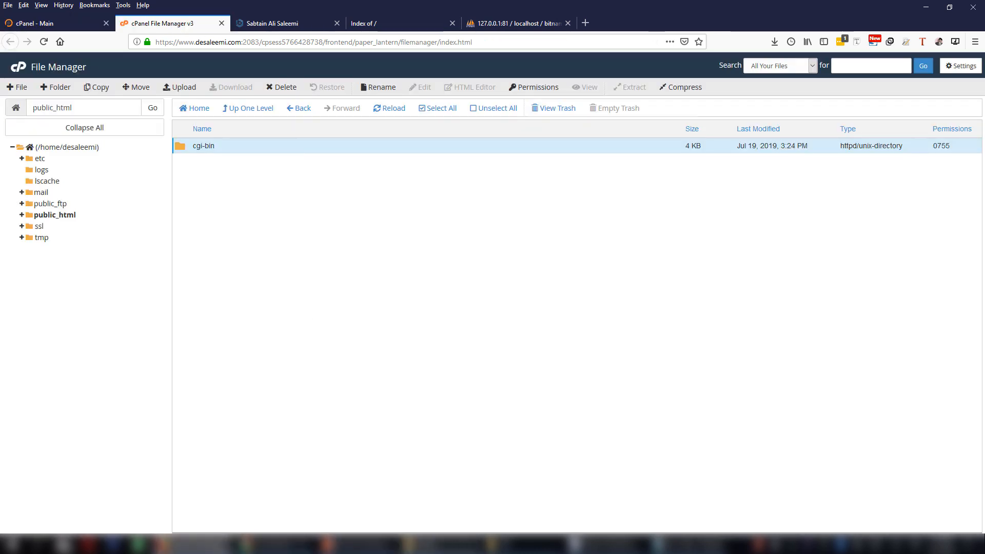
{"action": "left_click", "coordinate": [513, 545]}
{"action": "left_click", "coordinate": [389, 190]}
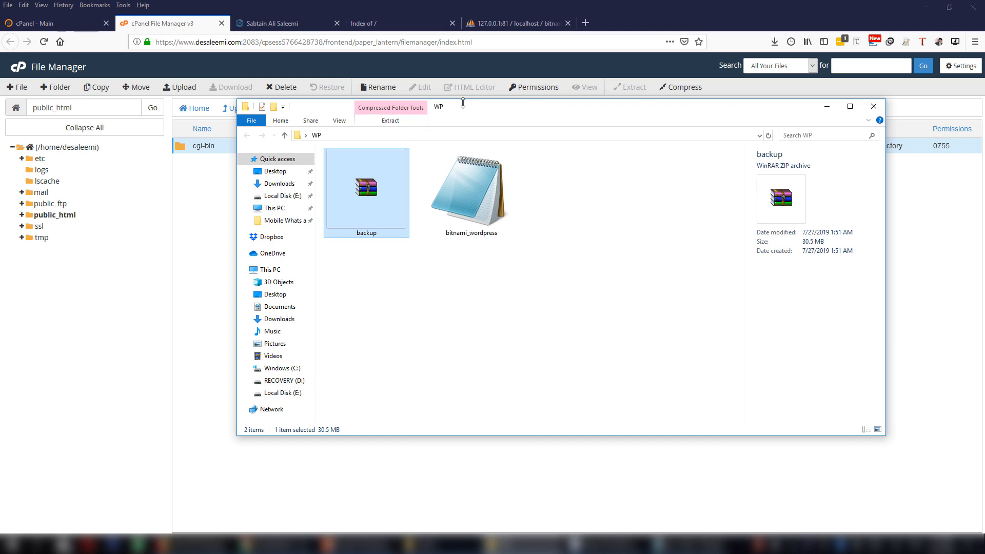
{"action": "left_click_drag", "start_coordinate": [465, 103], "coordinate": [554, 188]}
{"action": "left_click", "coordinate": [201, 171]}
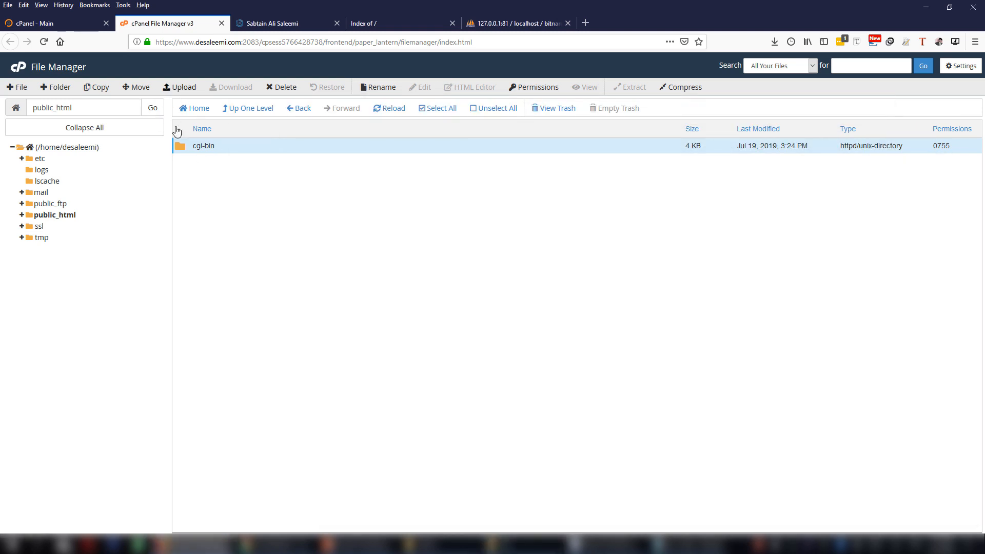
- Delete the cgi-bin folder from public_html in File Manager
{"action": "left_click", "coordinate": [55, 216]}
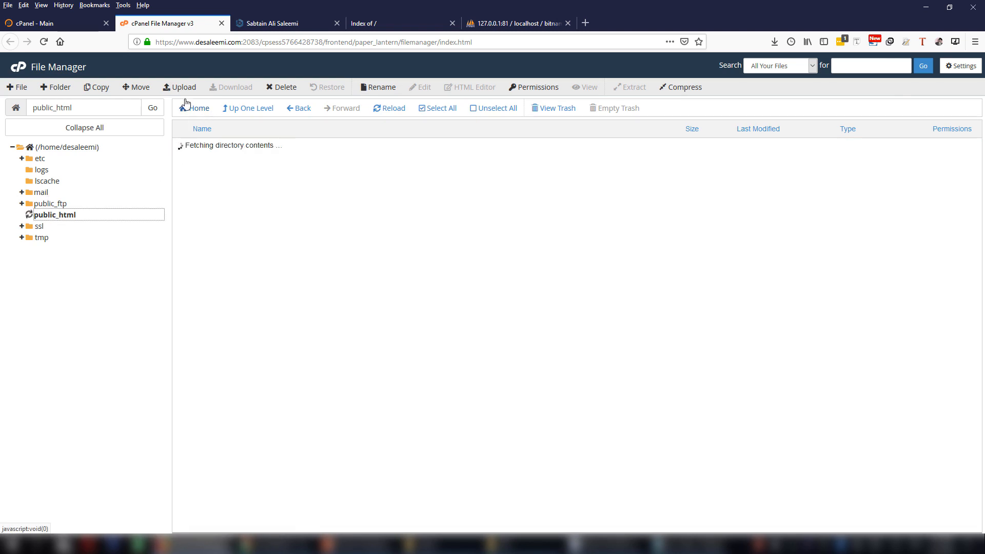
{"action": "left_click", "coordinate": [237, 145]}
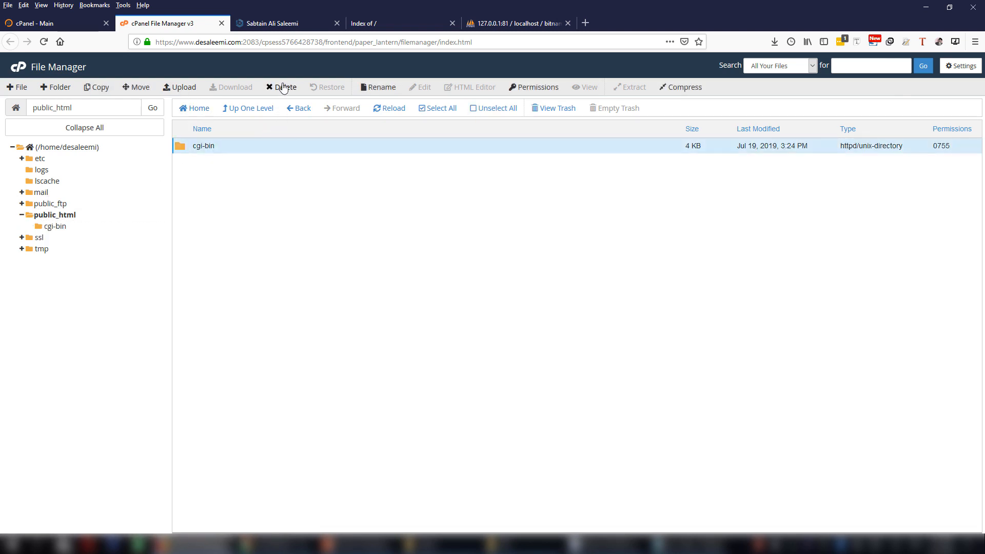
{"action": "left_click", "coordinate": [282, 87]}
{"action": "left_click", "coordinate": [575, 327]}
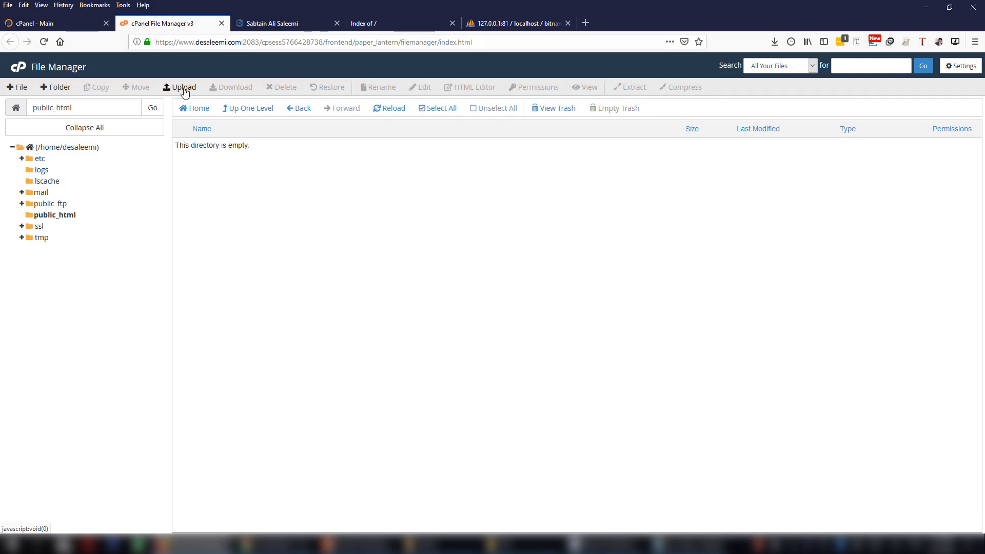
- Upload the backup archive from the Desktop's WP folder into public_html and refresh the directory listing
{"action": "left_click", "coordinate": [181, 88]}
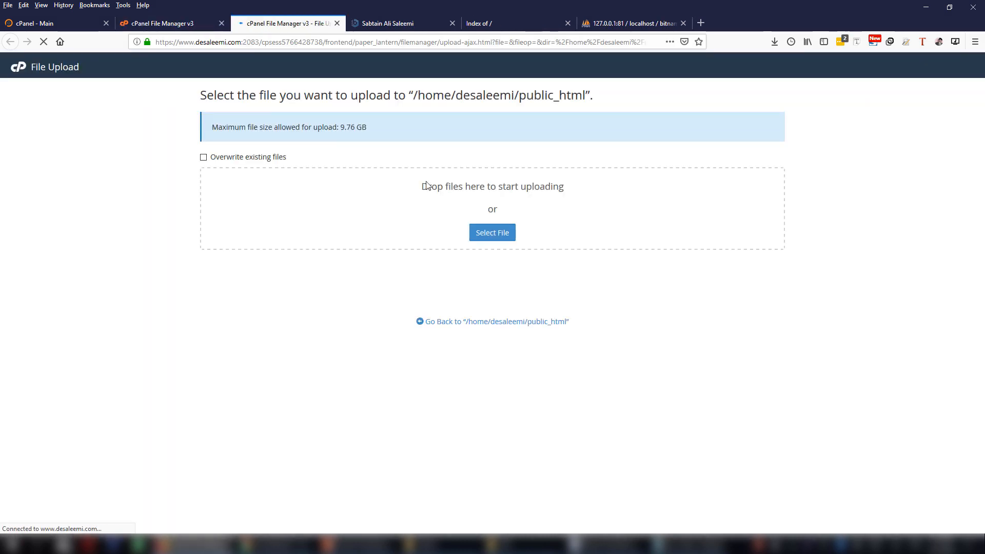
{"action": "left_click", "coordinate": [493, 234]}
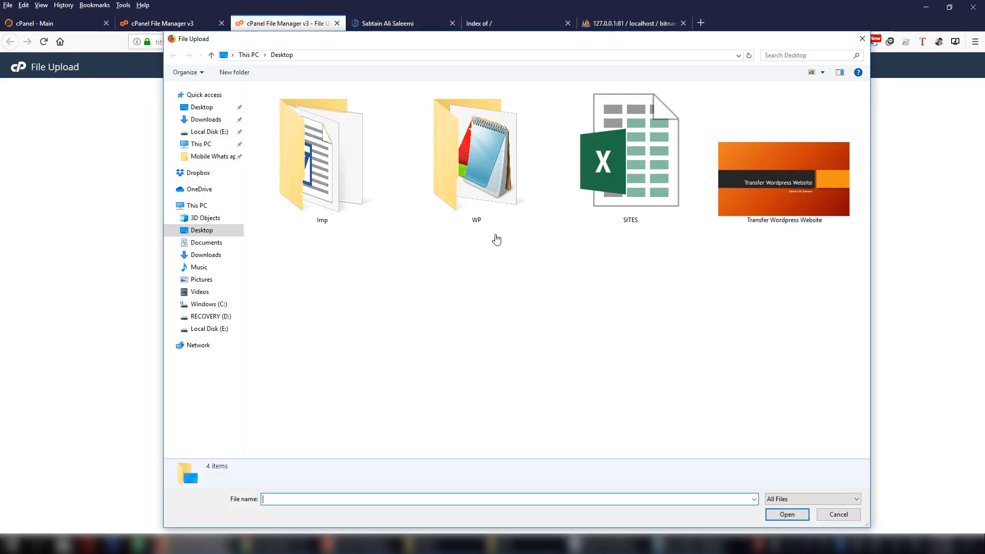
{"action": "left_click", "coordinate": [470, 175]}
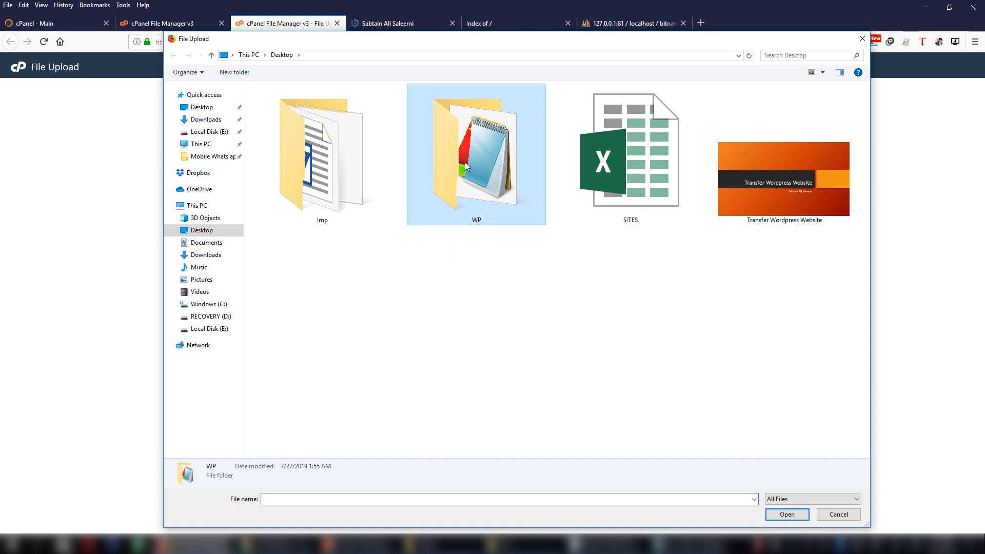
{"action": "double_click", "coordinate": [461, 148]}
{"action": "left_click", "coordinate": [281, 139]}
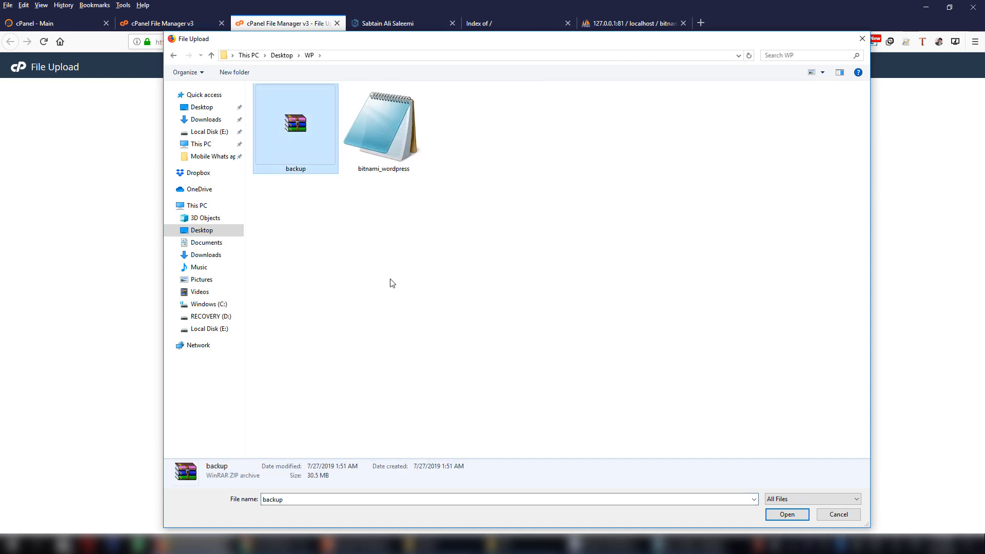
{"action": "left_click", "coordinate": [788, 515]}
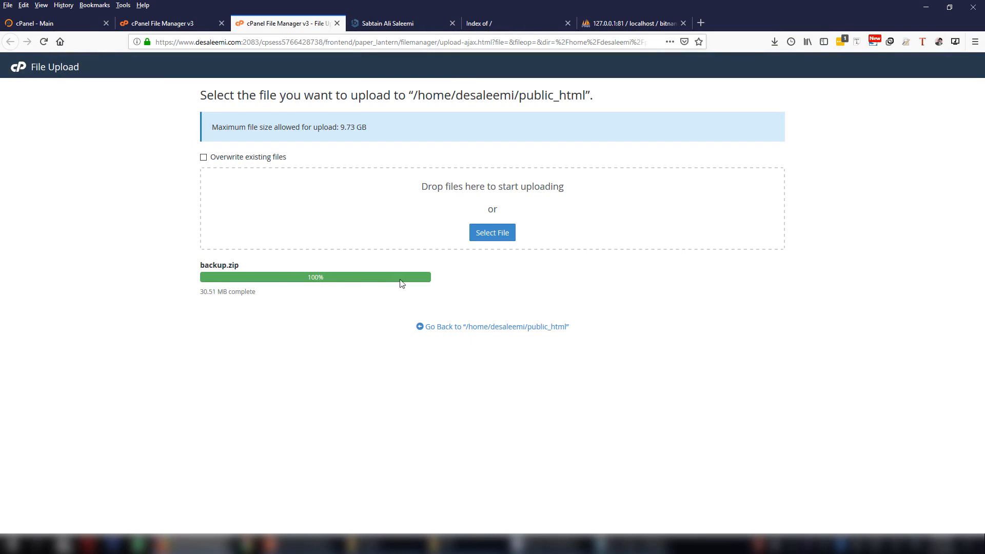
{"action": "left_click", "coordinate": [337, 23]}
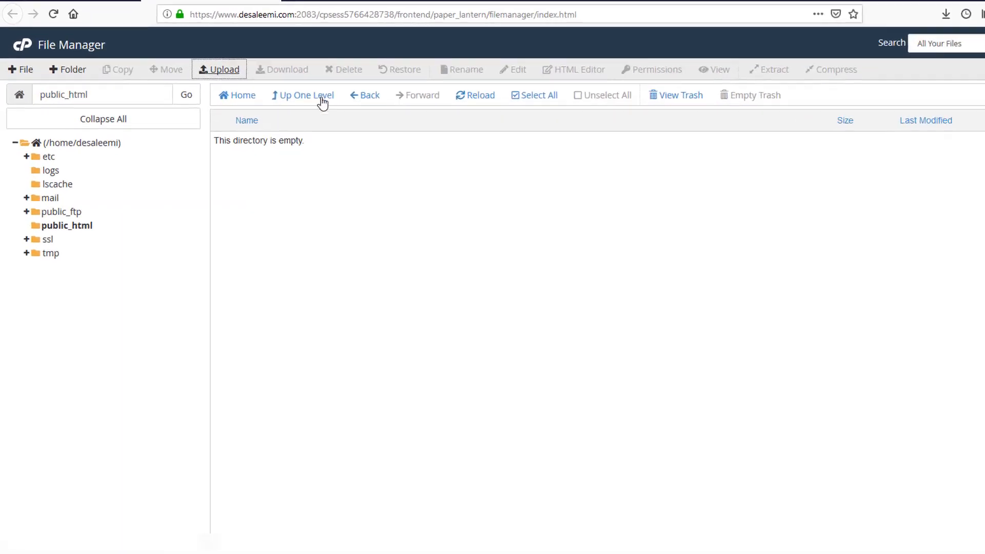
{"action": "left_click", "coordinate": [590, 89]}
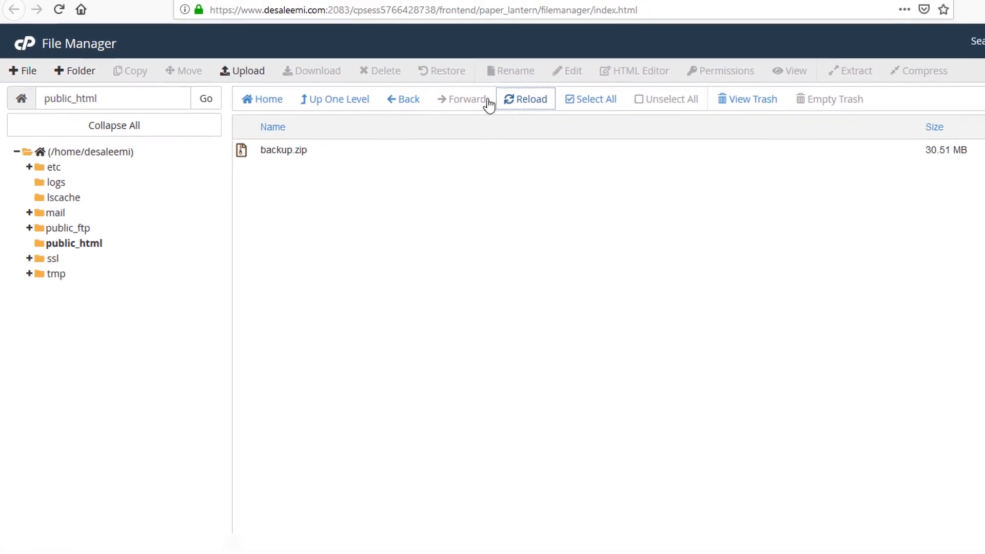
- Compare the size of the uploaded backup.zip with the local backup archive in the WP folder
{"action": "left_click_drag", "start_coordinate": [925, 152], "coordinate": [966, 157]}
{"action": "left_click", "coordinate": [955, 181]}
{"action": "left_click", "coordinate": [905, 154]}
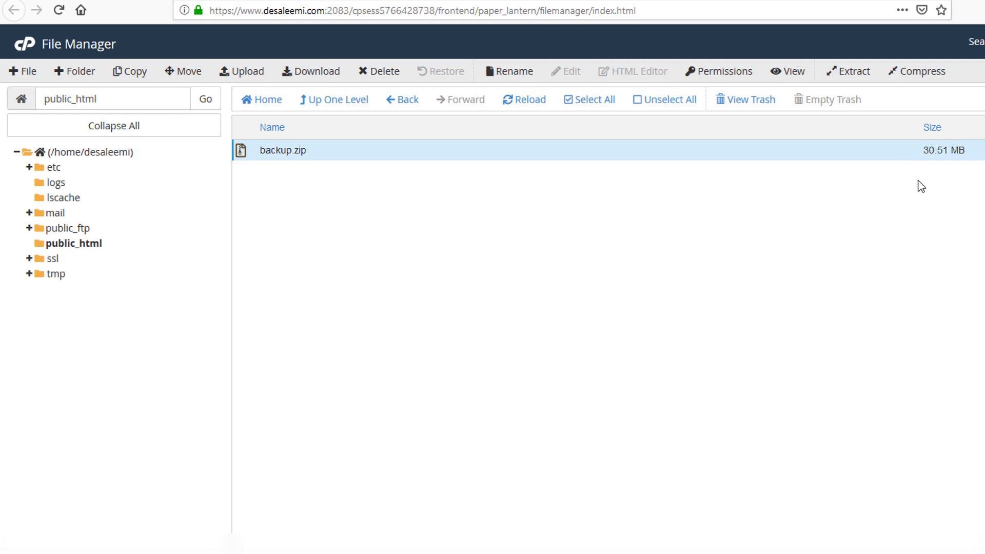
{"action": "left_click", "coordinate": [648, 545]}
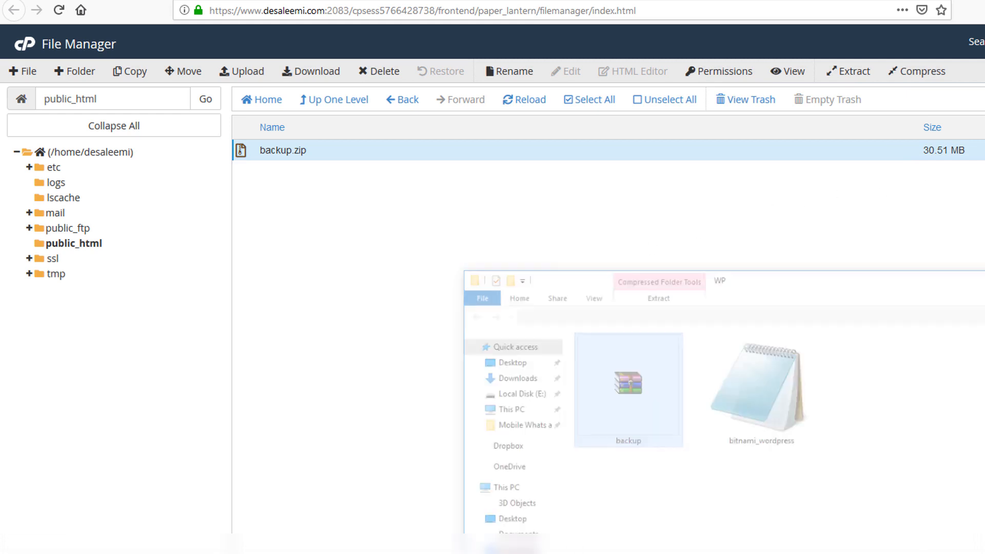
{"action": "left_click", "coordinate": [422, 315]}
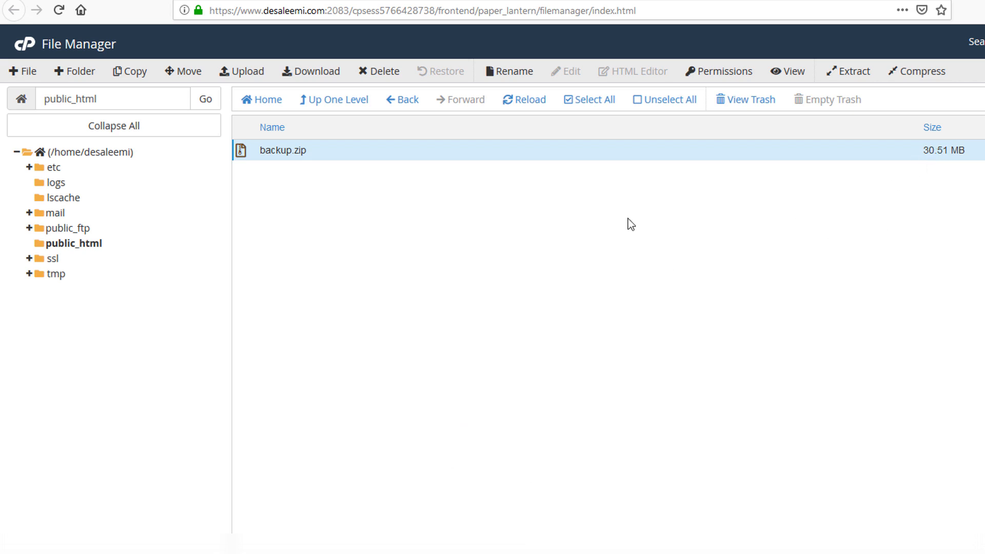
- Extract backup.zip into /public_html and dismiss the extraction results
{"action": "right_click", "coordinate": [298, 152]}
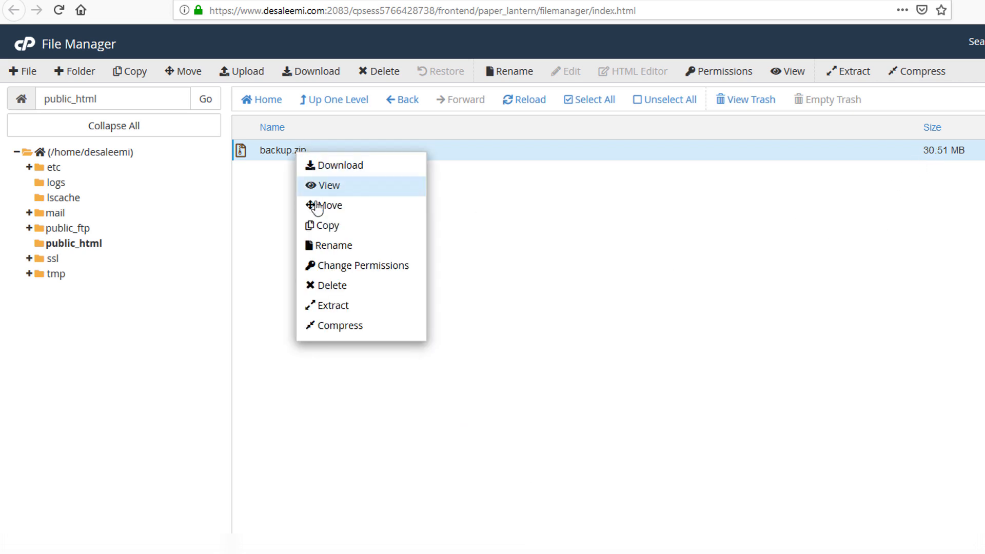
{"action": "left_click", "coordinate": [333, 306]}
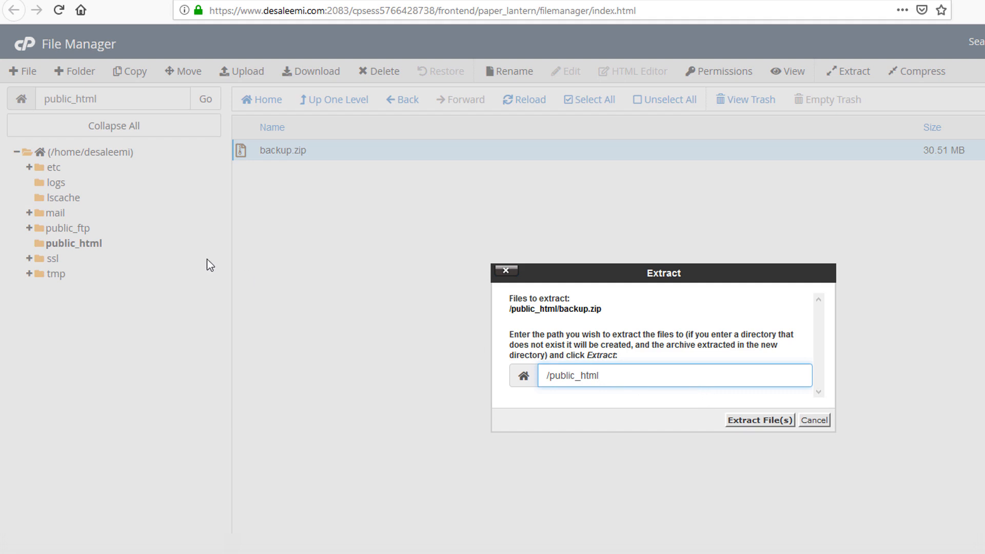
{"action": "left_click", "coordinate": [761, 422]}
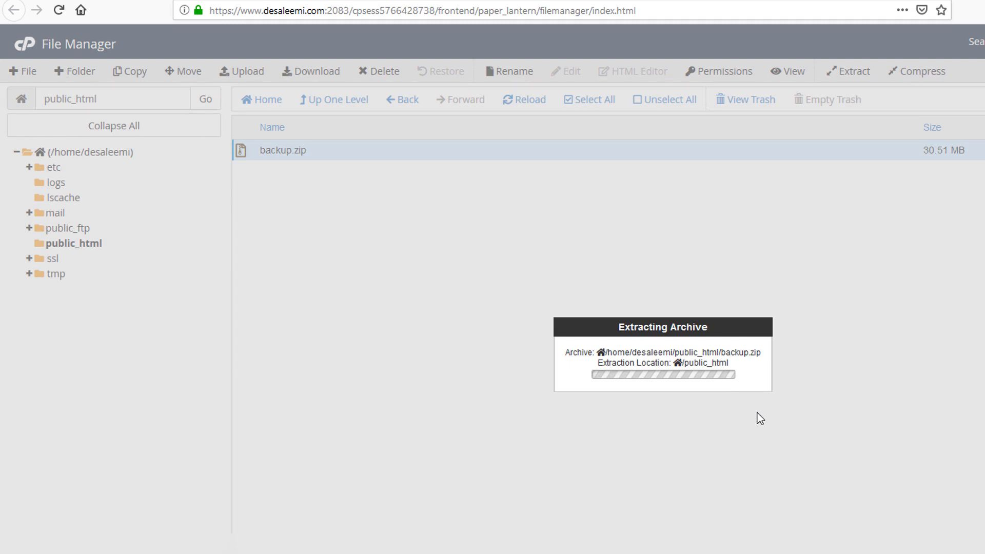
{"action": "scroll", "coordinate": [641, 282], "scroll_direction": "down", "scroll_amount": 10}
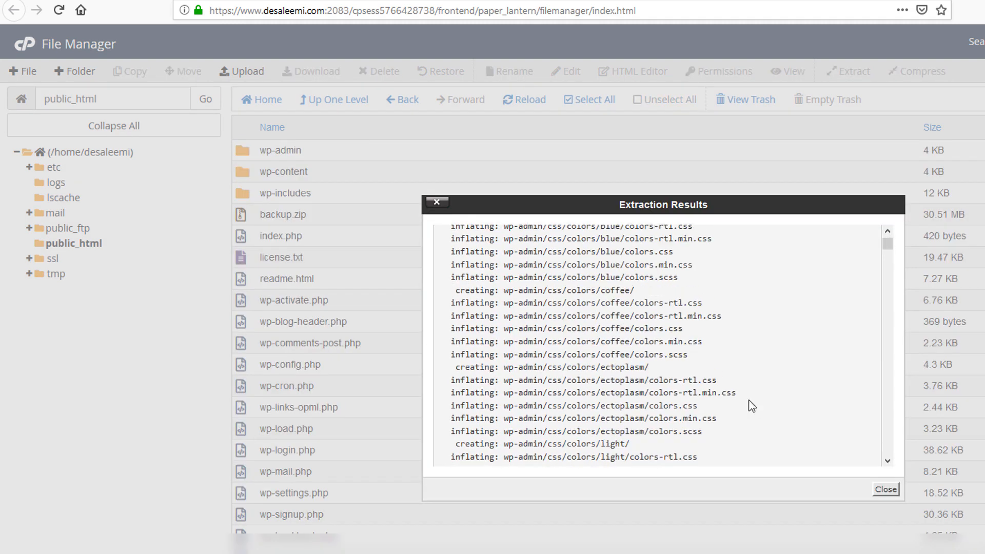
{"action": "left_click", "coordinate": [891, 490]}
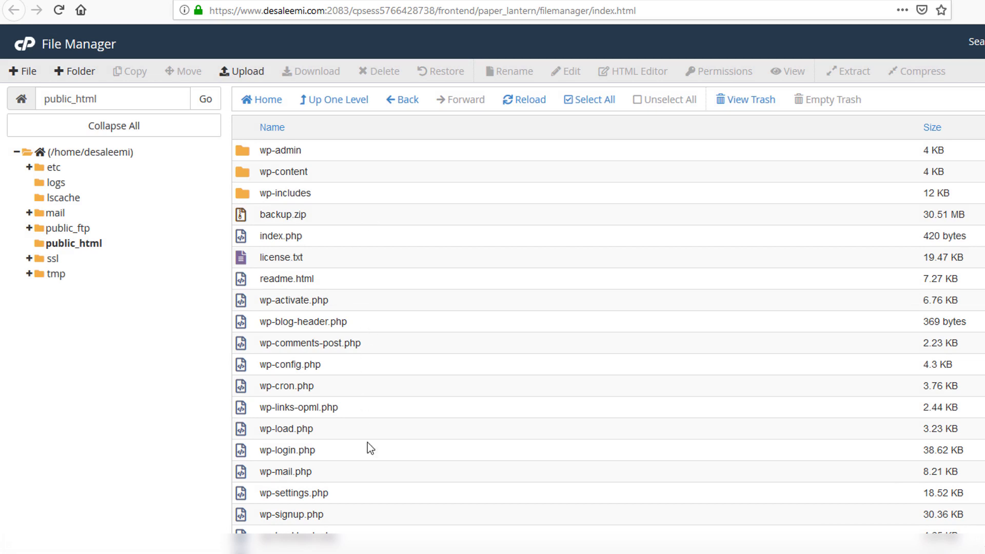
- Compare the extracted WordPress files in public_html with the contents of the local Bitnami htdocs folder
{"action": "left_click", "coordinate": [327, 212]}
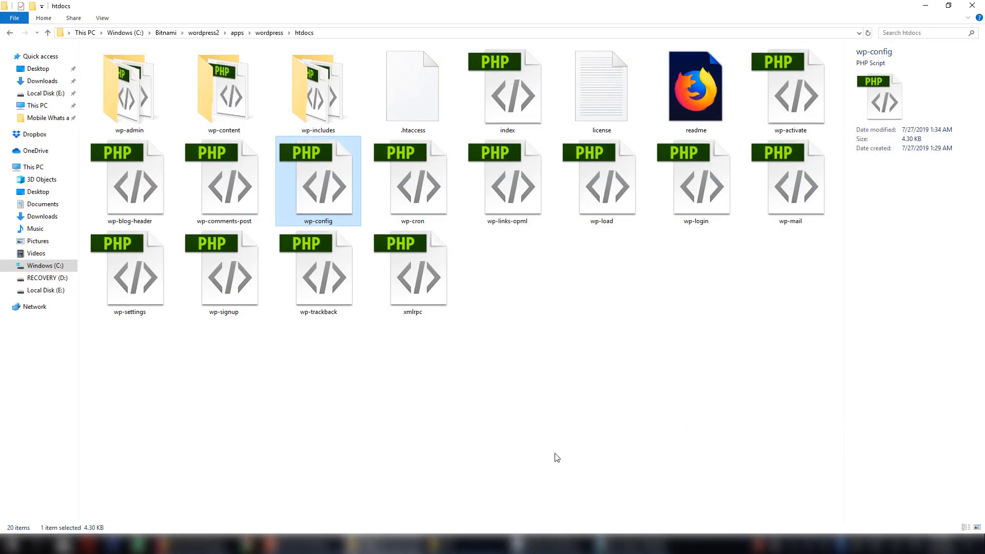
{"action": "left_click", "coordinate": [798, 398]}
{"action": "left_click_drag", "start_coordinate": [798, 398], "coordinate": [123, 80]}
{"action": "left_click", "coordinate": [925, 7]}
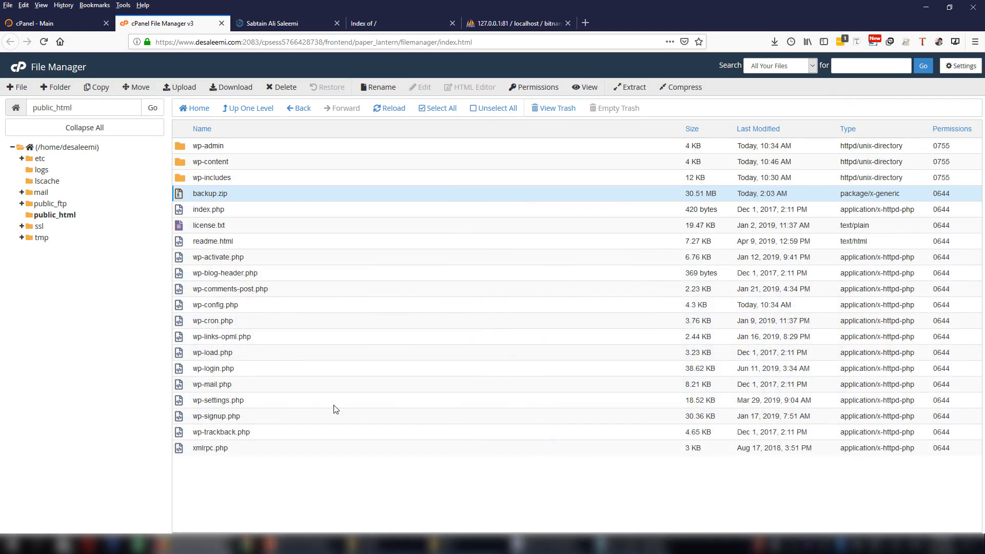
{"action": "key", "text": "ctrl+a"}
{"action": "left_click", "coordinate": [337, 503]}
- Create a new database named website1 with cPanel's MySQL Database Wizard
{"action": "left_click", "coordinate": [43, 24]}
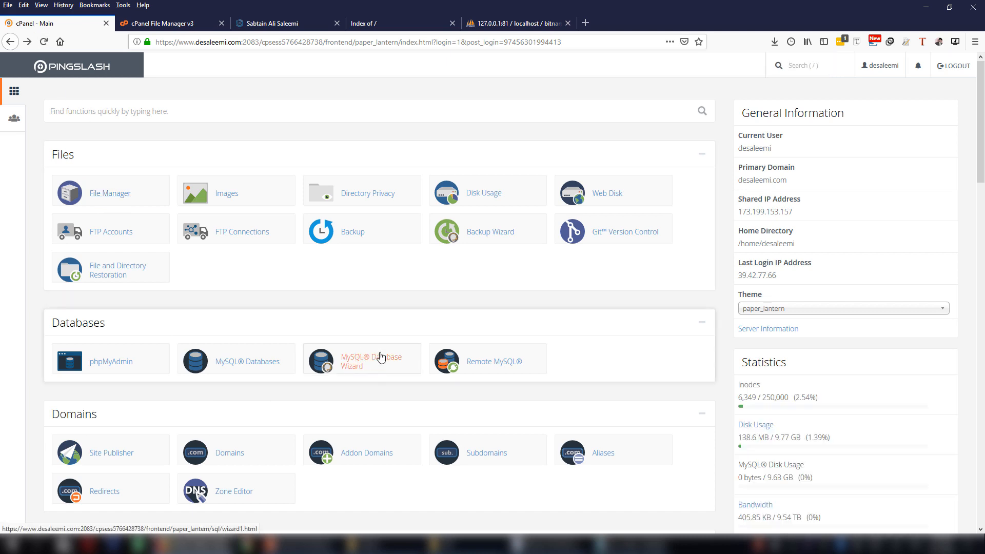
{"action": "left_click", "coordinate": [358, 367]}
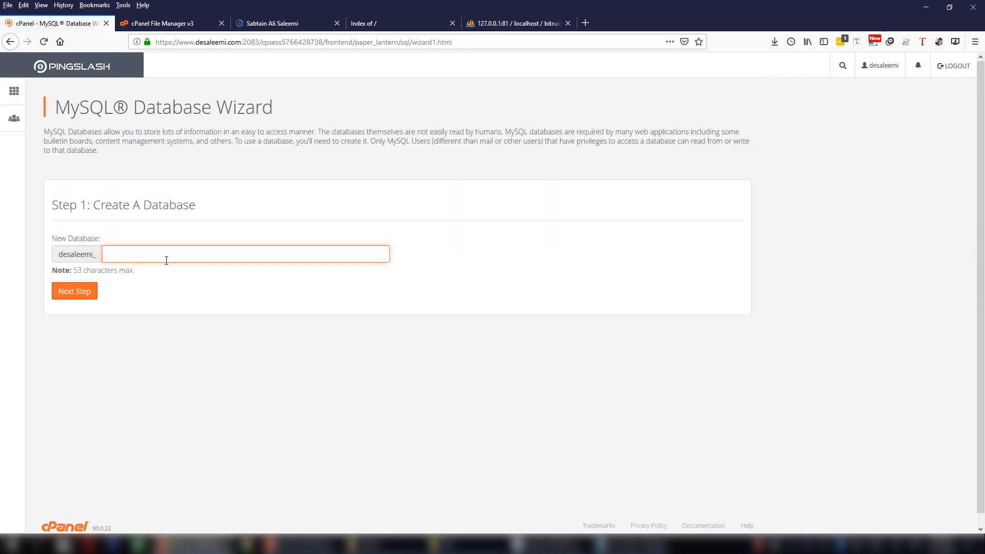
{"action": "left_click", "coordinate": [166, 260]}
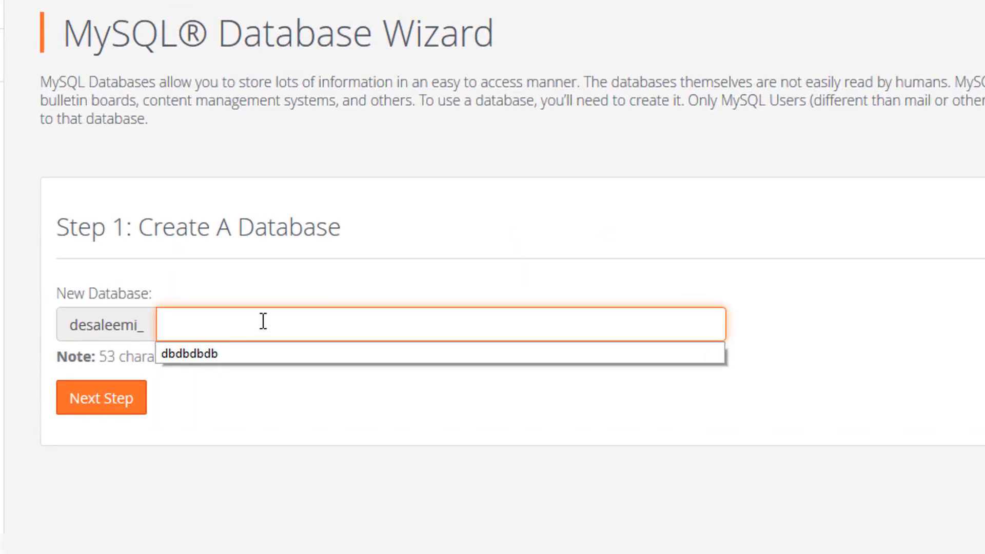
{"action": "type", "text": "d"}
{"action": "key", "text": "BackSpace"}
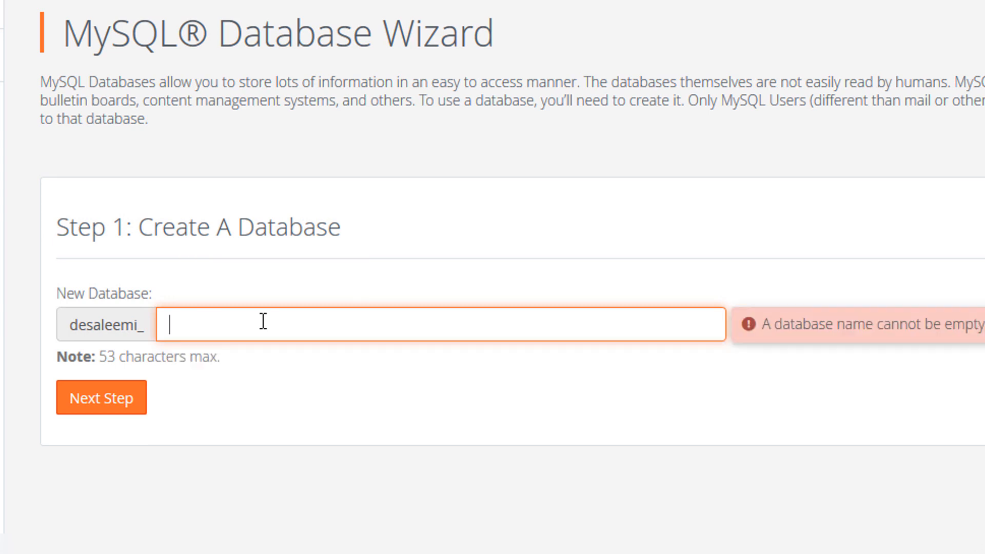
{"action": "type", "text": "website1"}
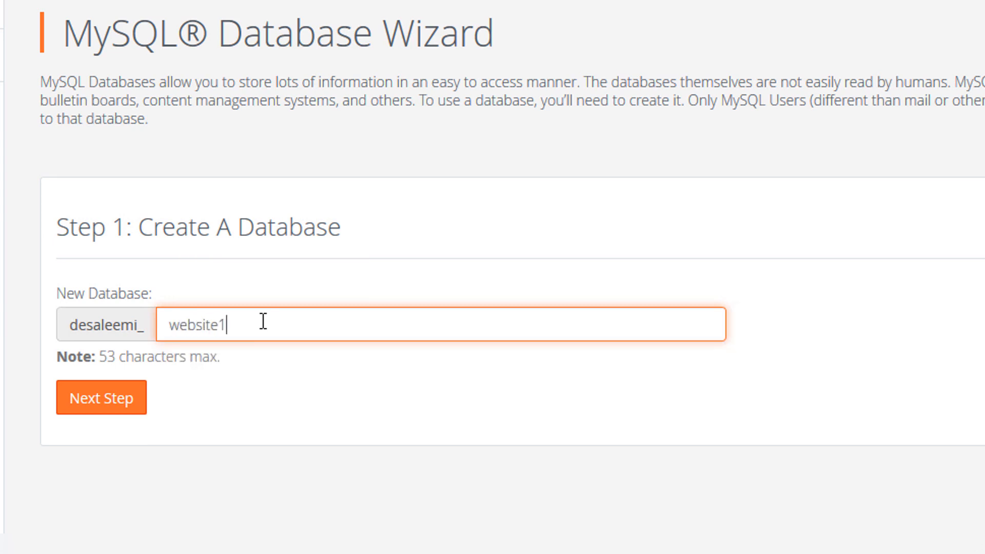
{"action": "left_click", "coordinate": [118, 398]}
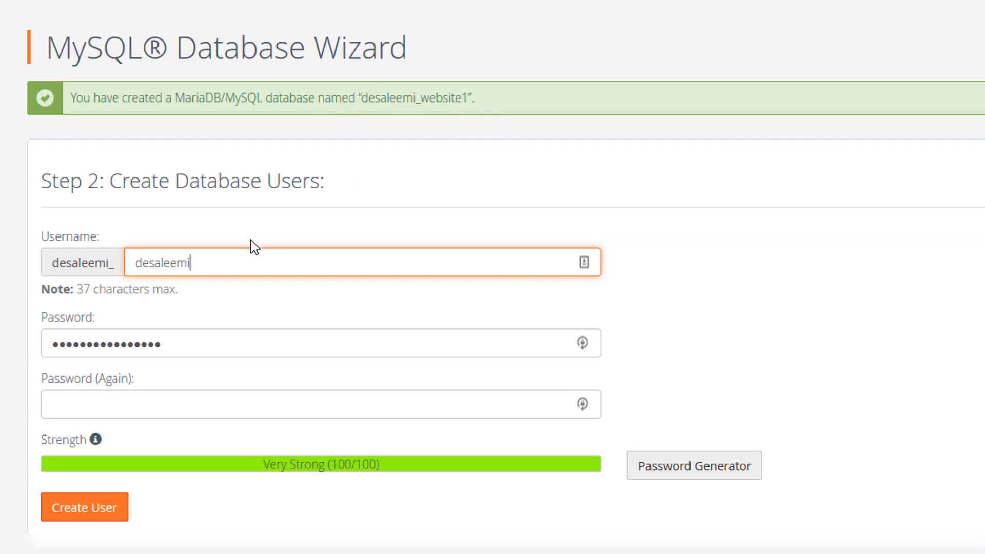
- Replace the prefilled database username with the owner's first name, then generate a password and copy it
{"action": "left_click_drag", "start_coordinate": [195, 261], "coordinate": [72, 249]}
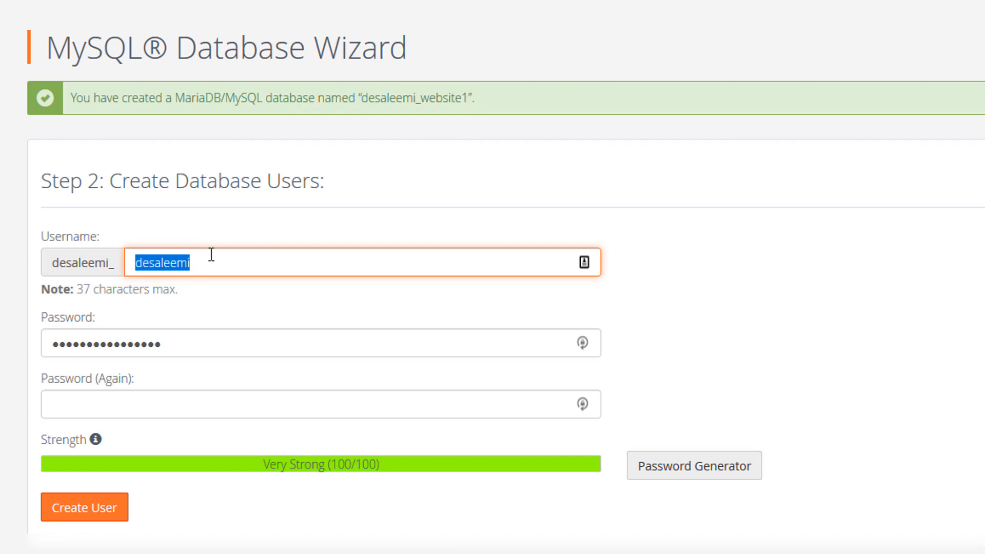
{"action": "type", "text": "sabtain"}
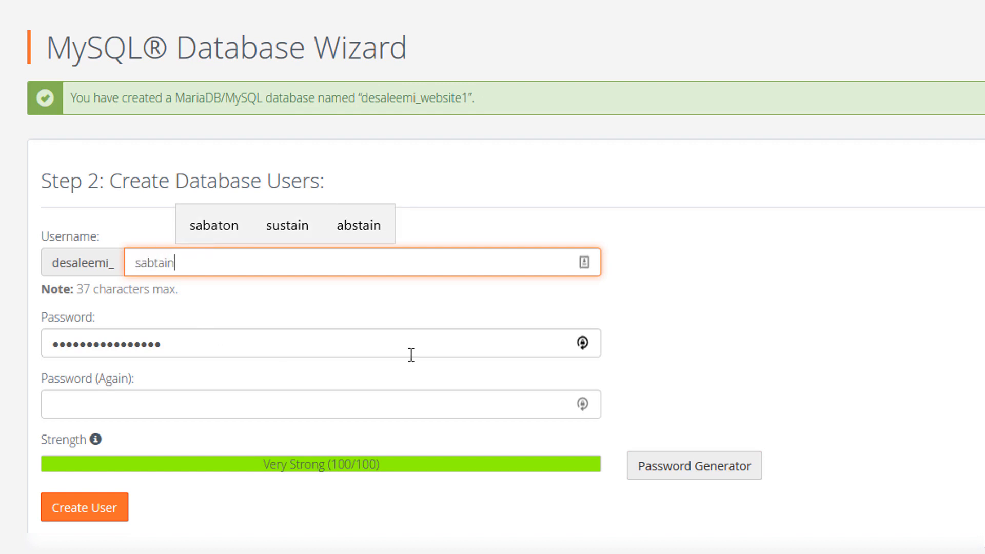
{"action": "left_click", "coordinate": [676, 468]}
{"action": "left_click", "coordinate": [697, 304]}
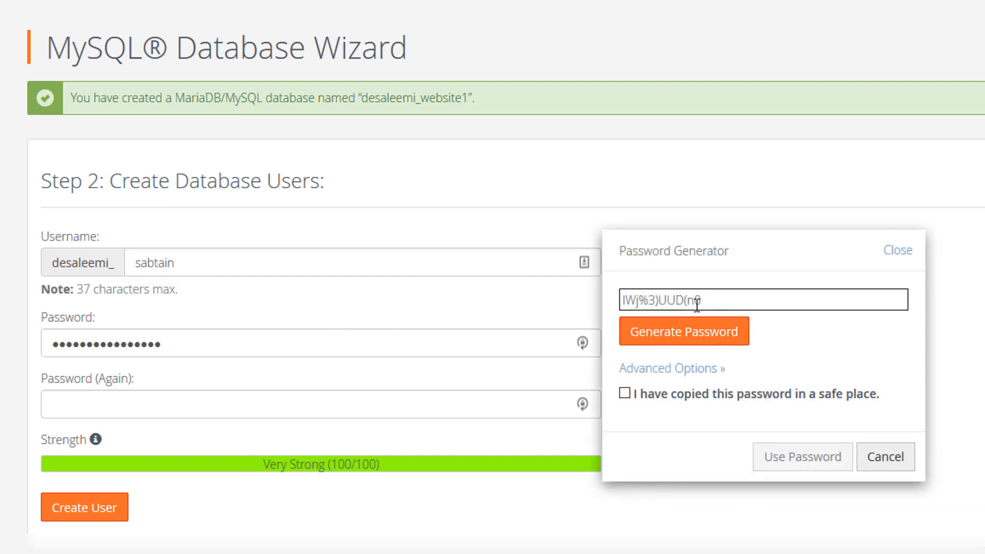
{"action": "left_click_drag", "start_coordinate": [713, 300], "coordinate": [609, 302]}
{"action": "key", "text": "ctrl+c"}
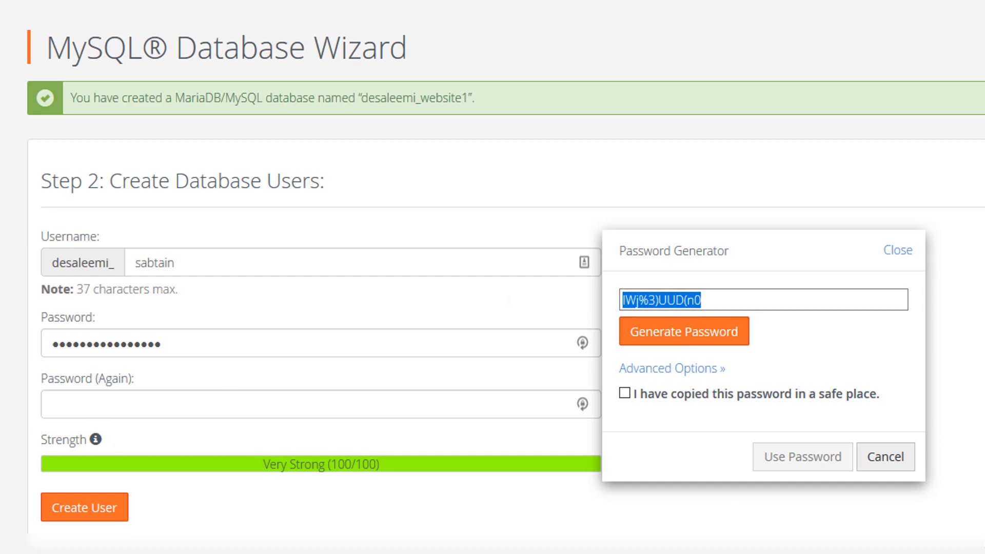
- Switch to Notepad and paste the generated database password there as a safe copy
{"action": "key", "text": "alt+Tab"}
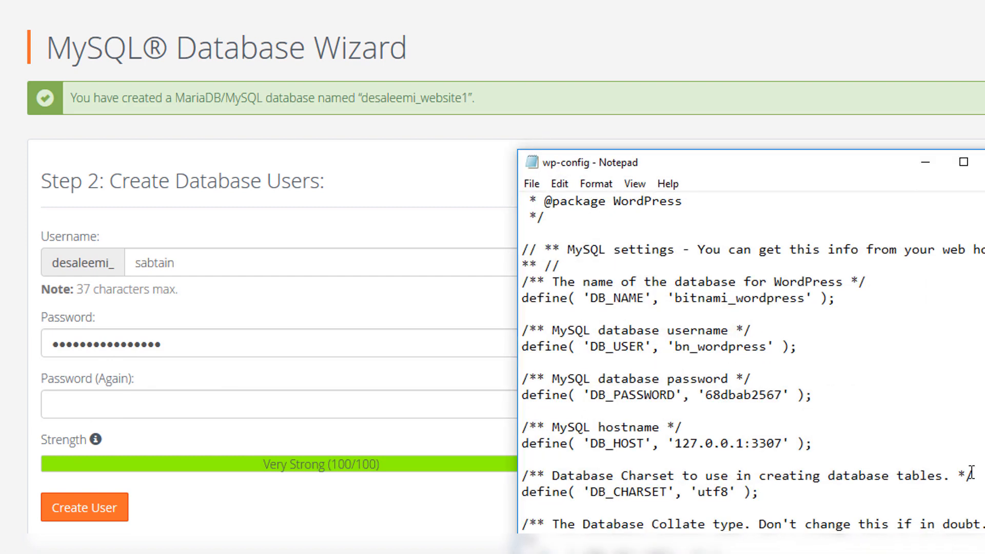
{"action": "left_click", "coordinate": [984, 162]}
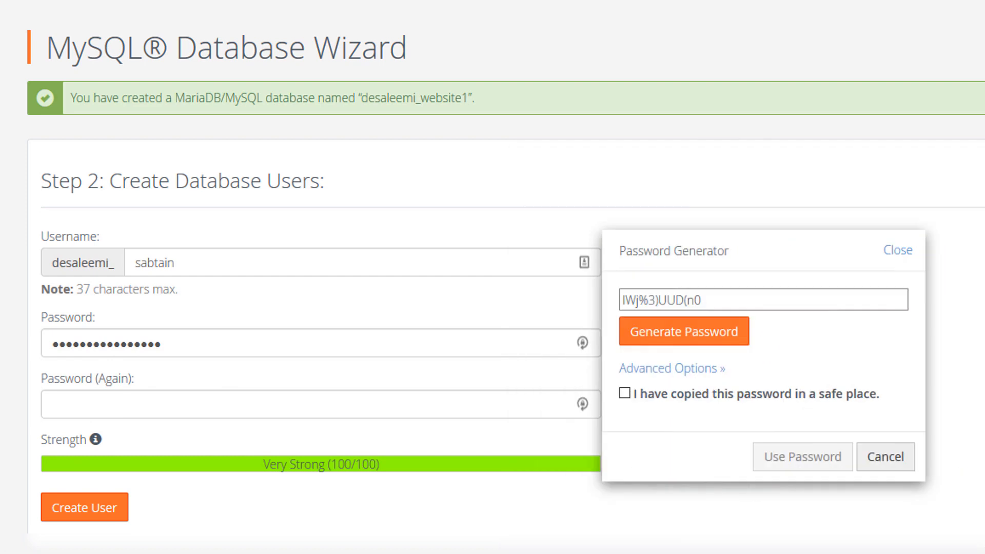
{"action": "key", "text": "ctrl+v"}
{"action": "left_click", "coordinate": [926, 161]}
- Confirm the password has been copied, apply it to both password fields, and create the database user
{"action": "left_click", "coordinate": [627, 394]}
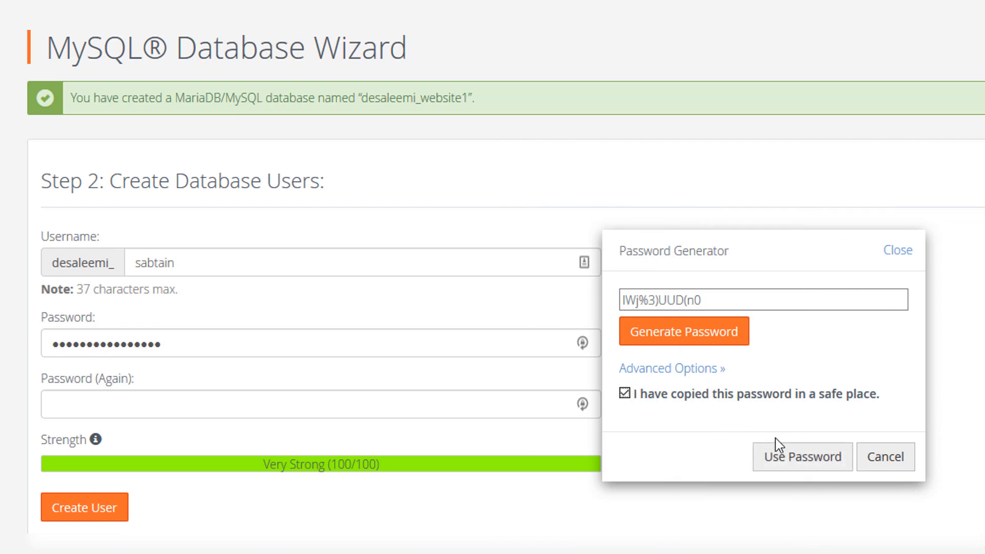
{"action": "left_click", "coordinate": [799, 465]}
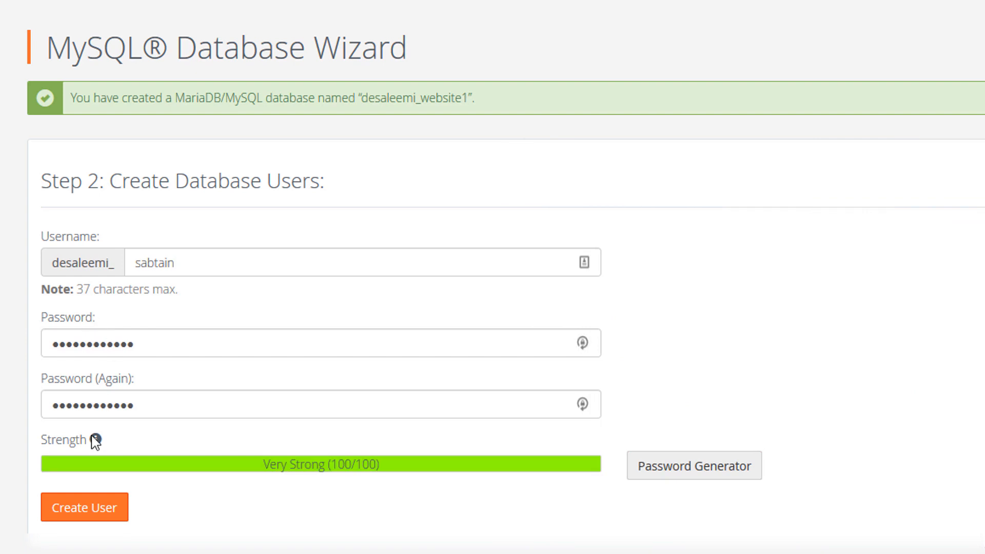
{"action": "left_click", "coordinate": [69, 516]}
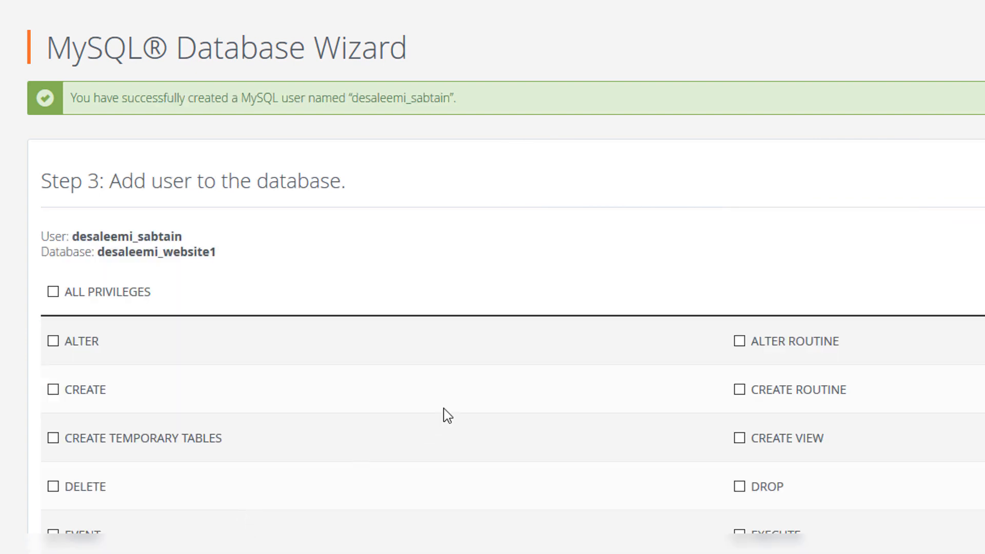
- Grant the new user ALL PRIVILEGES on the website1 database and complete the wizard
{"action": "scroll", "coordinate": [436, 409], "scroll_direction": "down", "scroll_amount": 2}
{"action": "scroll", "coordinate": [106, 171], "scroll_direction": "up", "scroll_amount": 2}
{"action": "scroll", "coordinate": [474, 138], "scroll_direction": "down", "scroll_amount": 3}
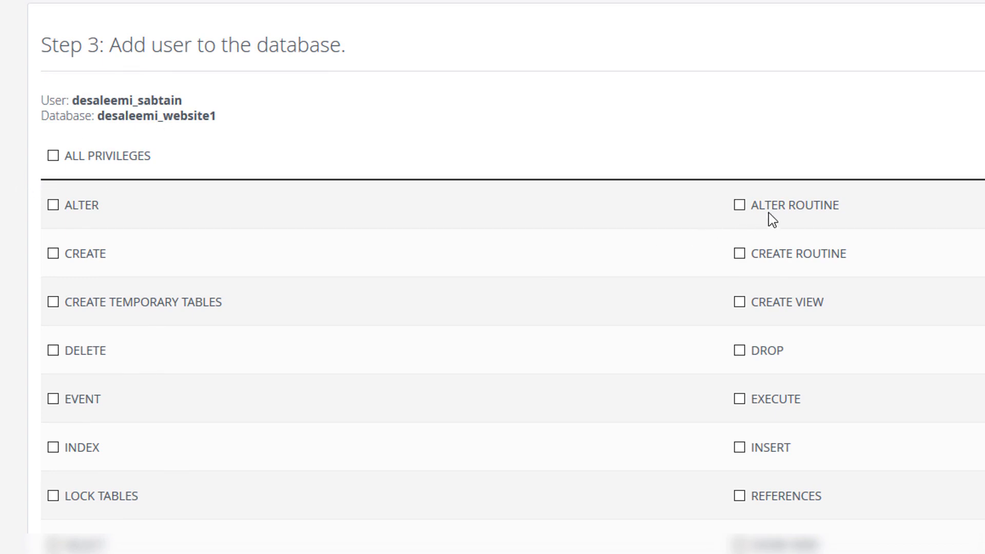
{"action": "left_click", "coordinate": [53, 156]}
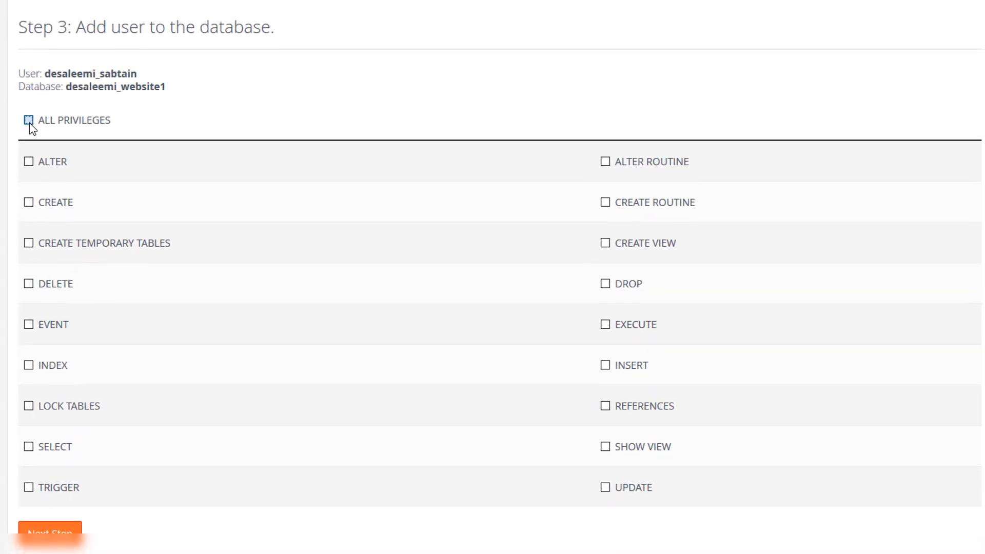
{"action": "left_click", "coordinate": [41, 529]}
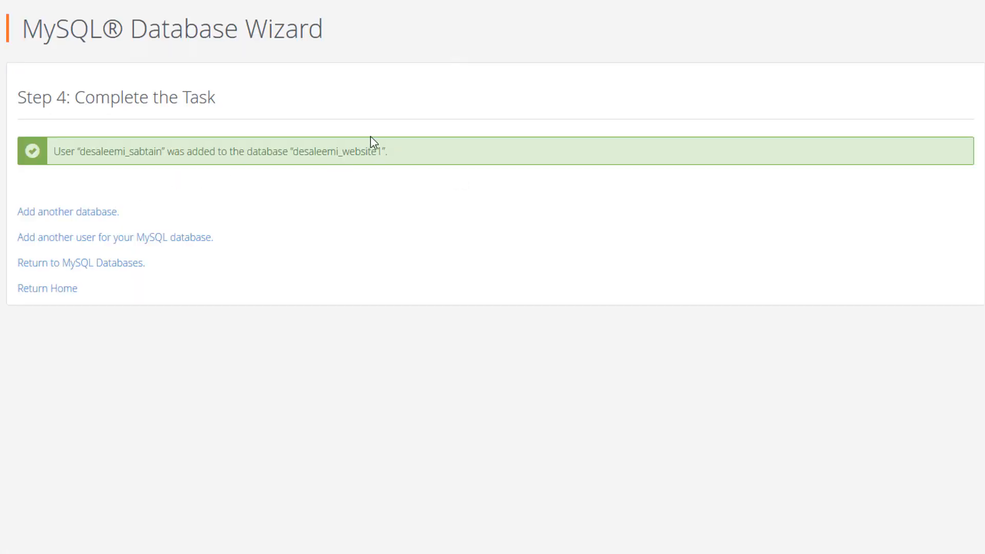
- Copy the full confirmation message naming the database user and database, and paste it into Notepad beneath the saved password
{"action": "left_click_drag", "start_coordinate": [57, 155], "coordinate": [169, 155]}
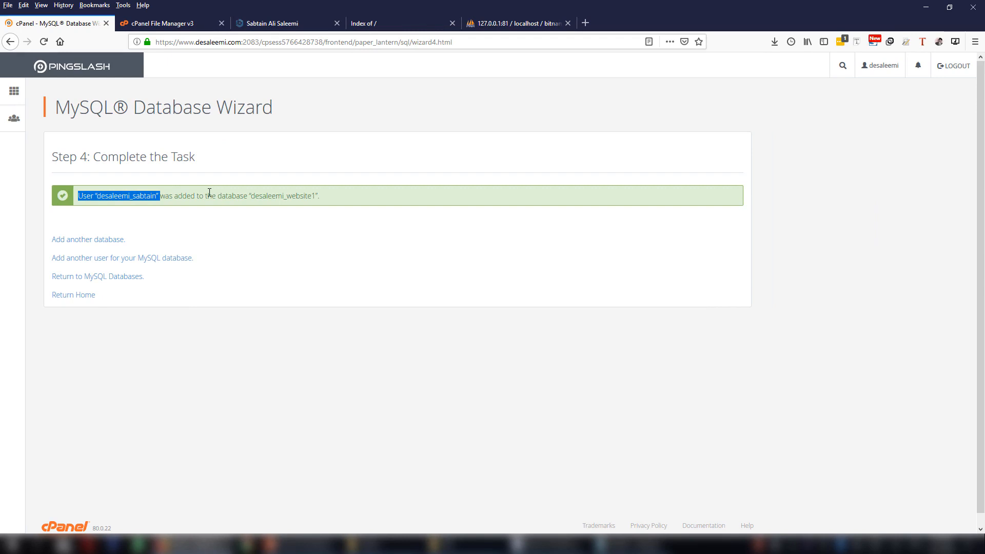
{"action": "left_click_drag", "start_coordinate": [217, 195], "coordinate": [331, 194]}
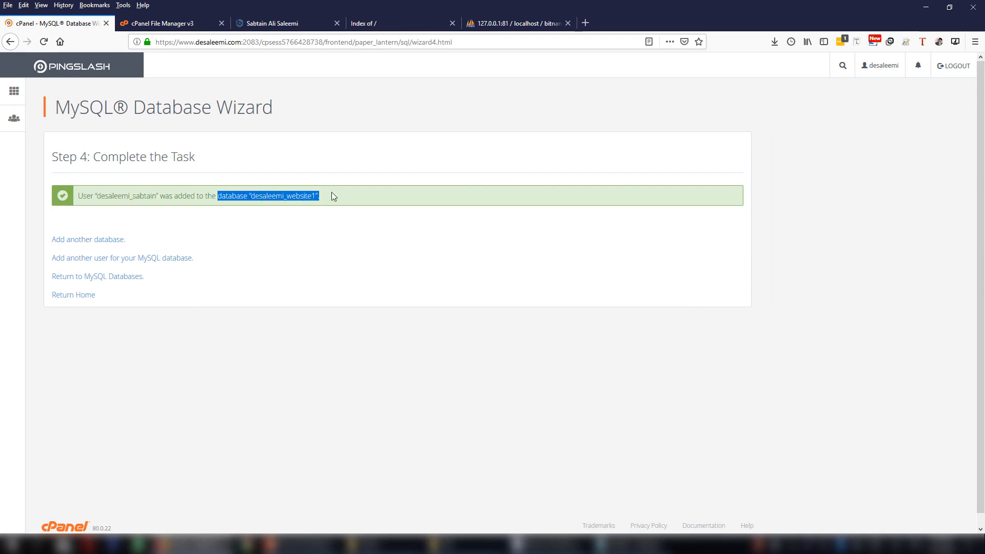
{"action": "left_click", "coordinate": [328, 205]}
{"action": "left_click_drag", "start_coordinate": [78, 196], "coordinate": [359, 213]}
{"action": "key", "text": "ctrl+c"}
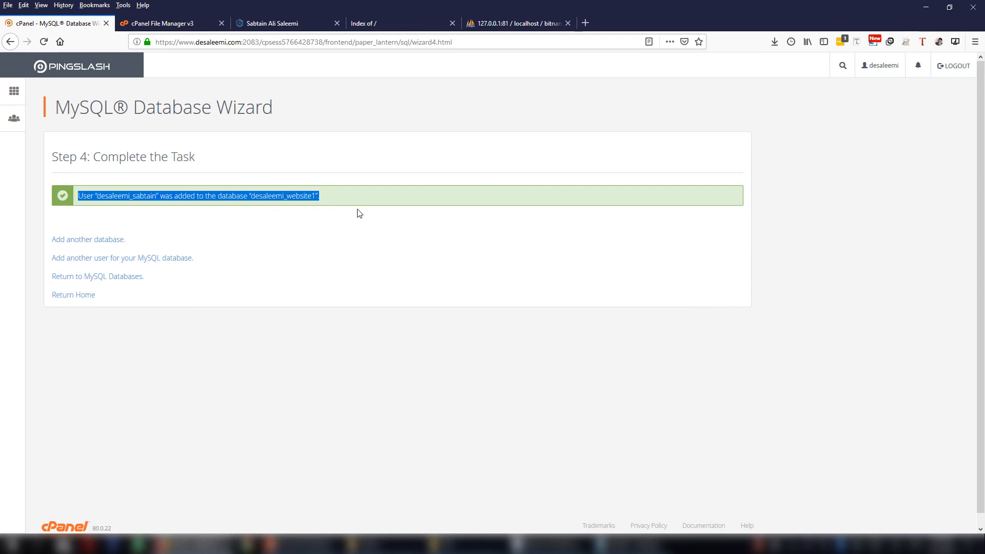
{"action": "left_click", "coordinate": [626, 549]}
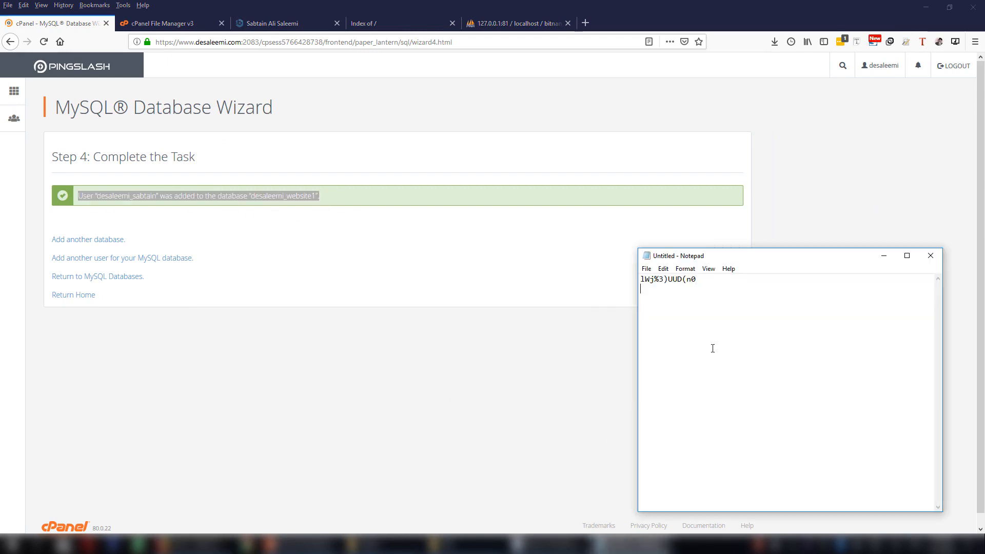
{"action": "key", "text": "Return"}
{"action": "key", "text": "ctrl+v"}
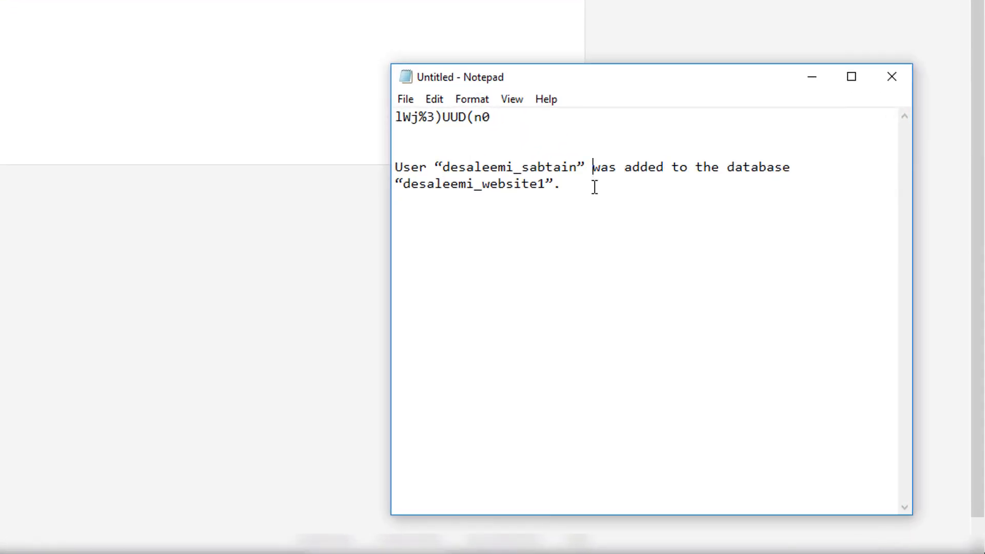
- Put the user and database details on separate lines in the note and remove the words "was added to the"
{"action": "key", "text": "Return"}
{"action": "key", "text": "Return"}
{"action": "key", "text": "Return"}
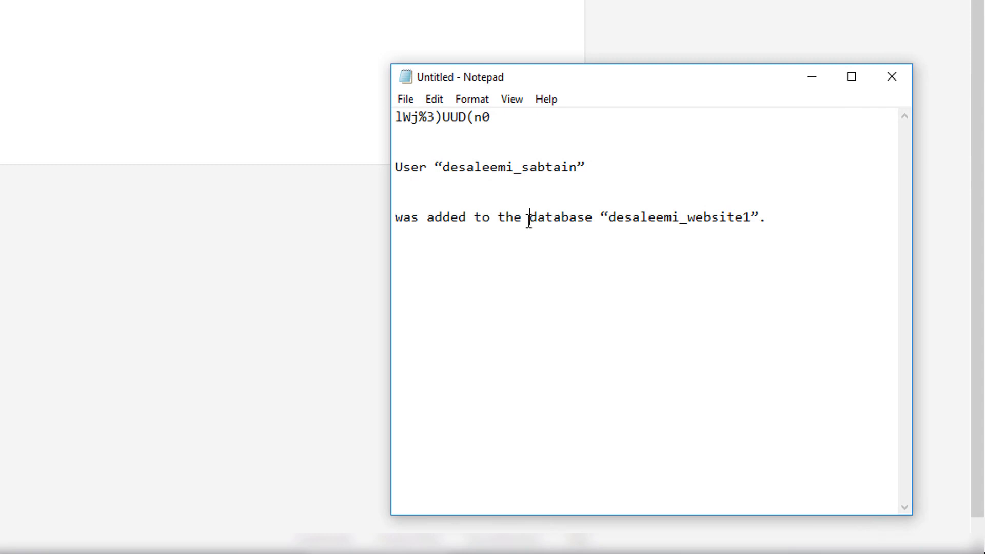
{"action": "left_click_drag", "start_coordinate": [522, 220], "coordinate": [391, 236]}
{"action": "key", "text": "Delete"}
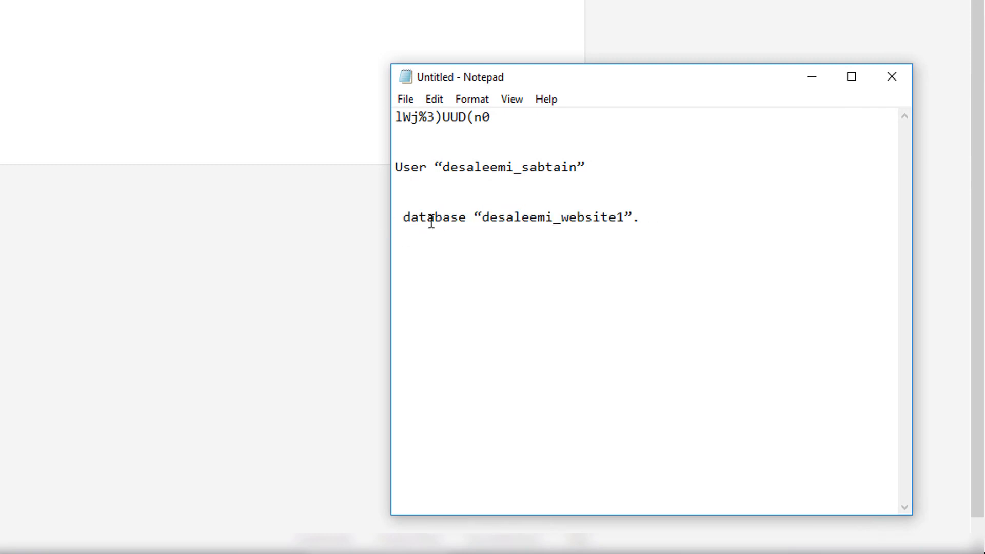
{"action": "key", "text": "Delete"}
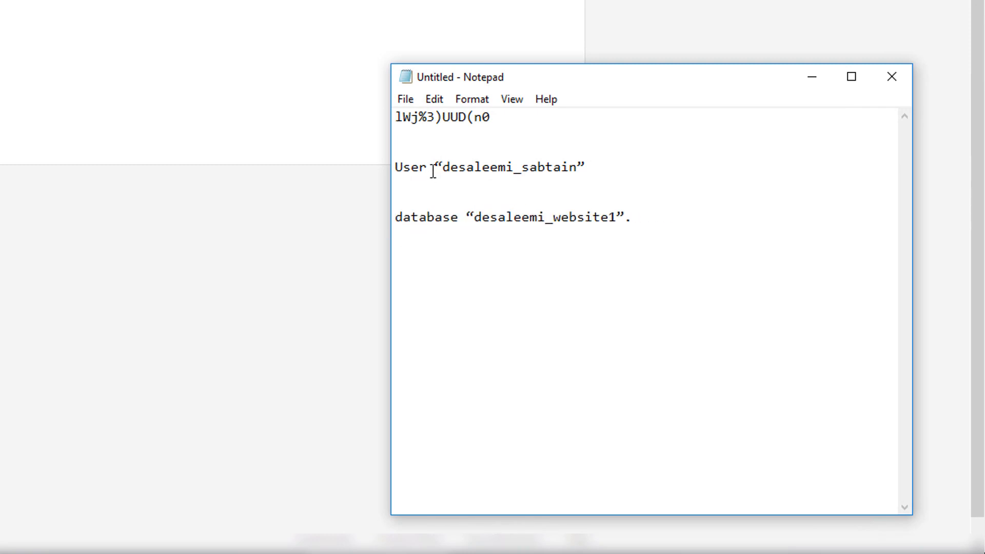
- Reformat the user line as "User:" followed by the database username without quotation marks
{"action": "left_click_drag", "start_coordinate": [434, 168], "coordinate": [443, 170]}
{"action": "key", "text": "BackSpace"}
{"action": "key", "text": "BackSpace"}
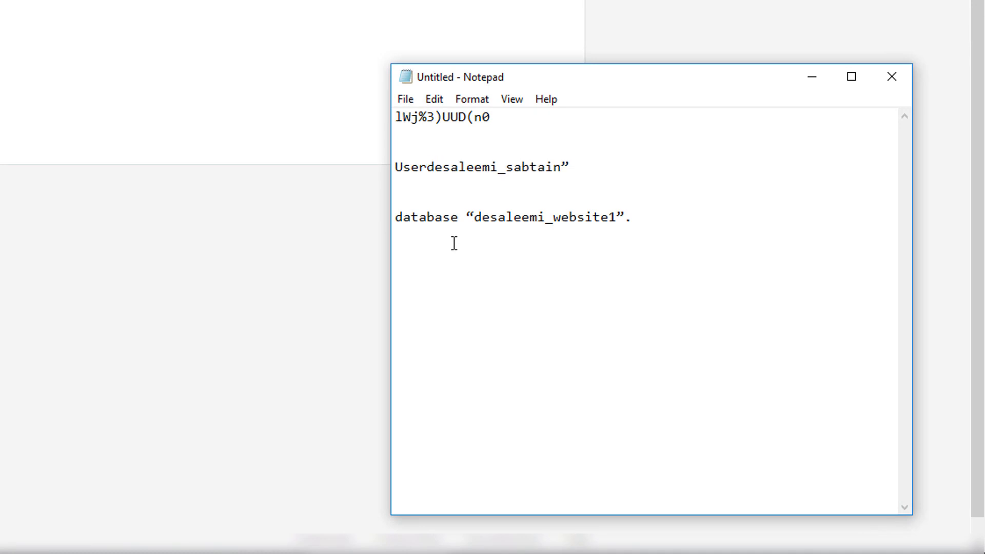
{"action": "type", "text": ":"}
{"action": "left_click", "coordinate": [592, 167]}
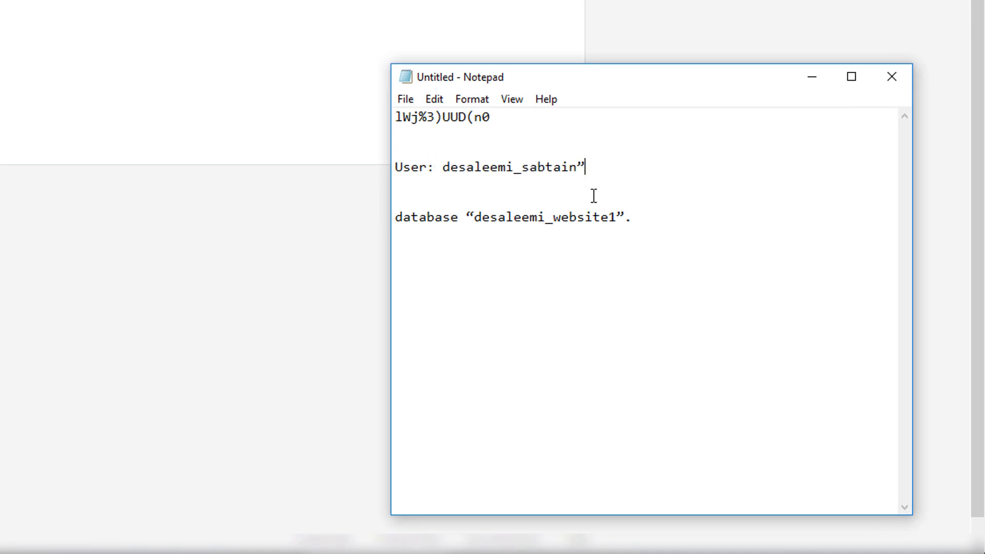
{"action": "key", "text": "BackSpace"}
- Reformat the database line as "database:" followed by the website1 database name, without quotation marks or the final period
{"action": "left_click", "coordinate": [474, 217]}
{"action": "key", "text": "BackSpace"}
{"action": "key", "text": "BackSpace"}
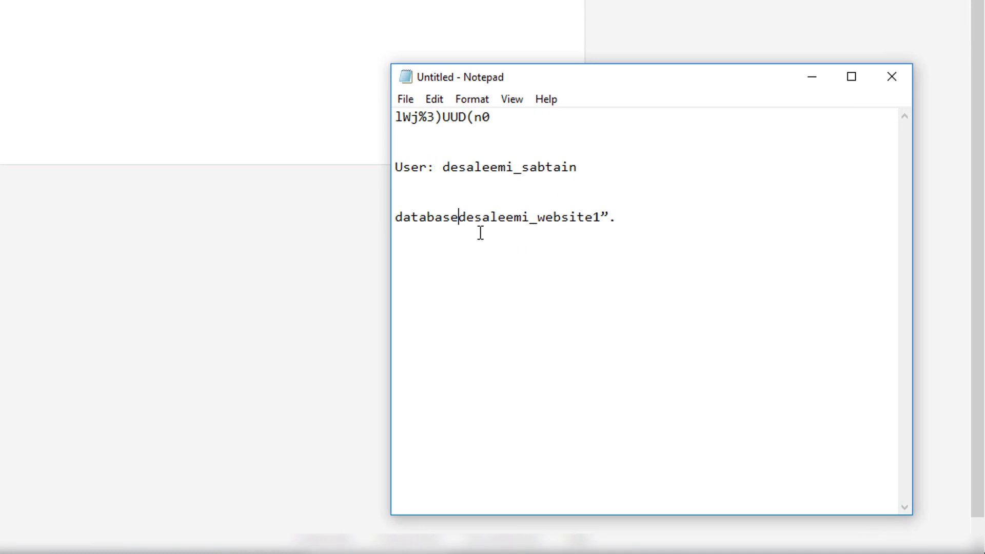
{"action": "type", "text": ":"}
{"action": "left_click", "coordinate": [632, 217]}
{"action": "key", "text": "BackSpace"}
{"action": "key", "text": "BackSpace"}
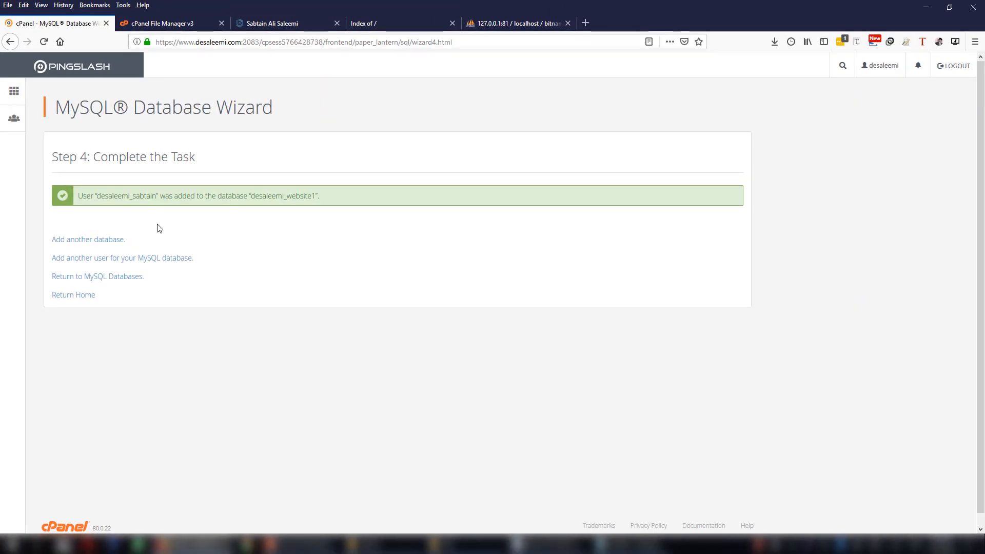
- Switch back to the browser, return to the cPanel home page and open the hosting server's phpMyAdmin
{"action": "left_click", "coordinate": [88, 75]}
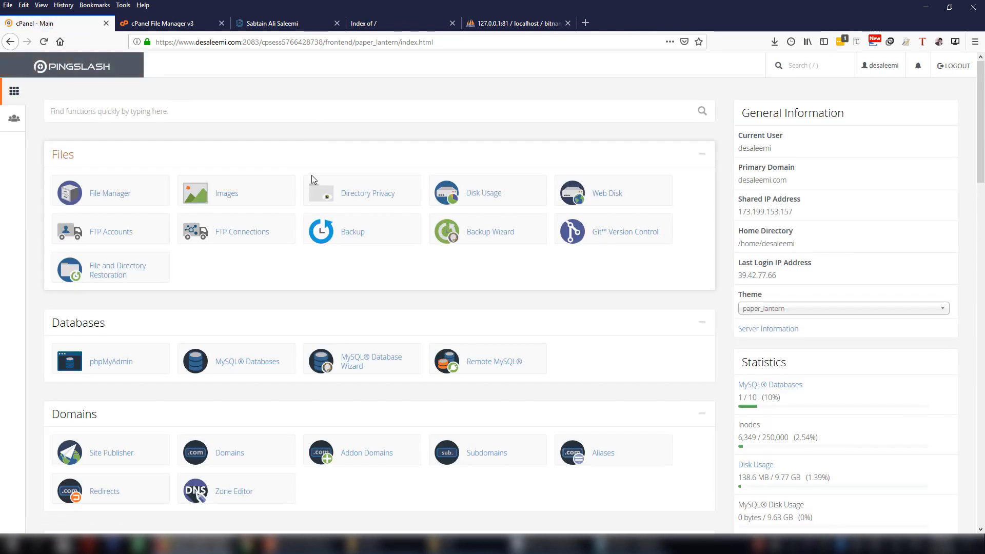
{"action": "scroll", "coordinate": [312, 177], "scroll_direction": "down", "scroll_amount": 2}
{"action": "scroll", "coordinate": [313, 180], "scroll_direction": "down", "scroll_amount": 2}
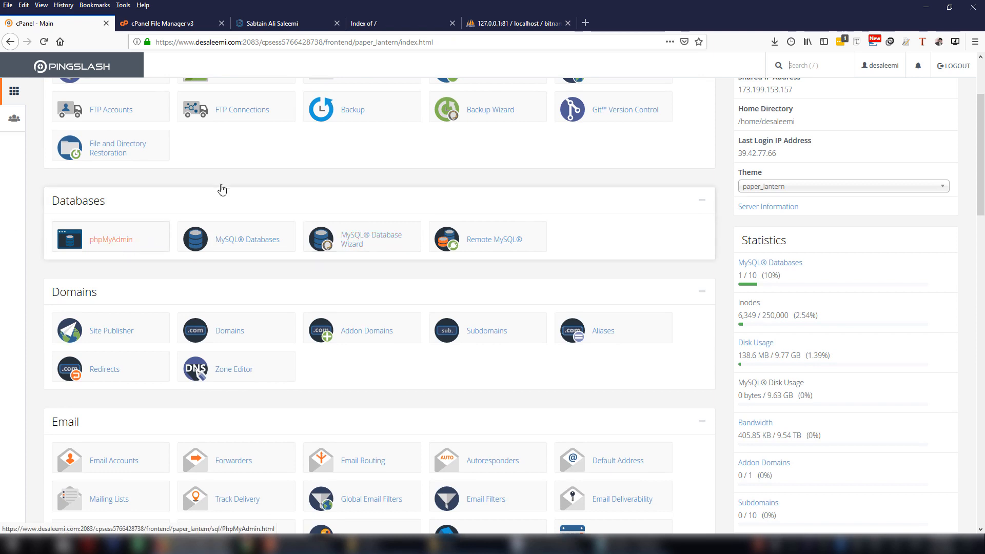
{"action": "left_click", "coordinate": [520, 24]}
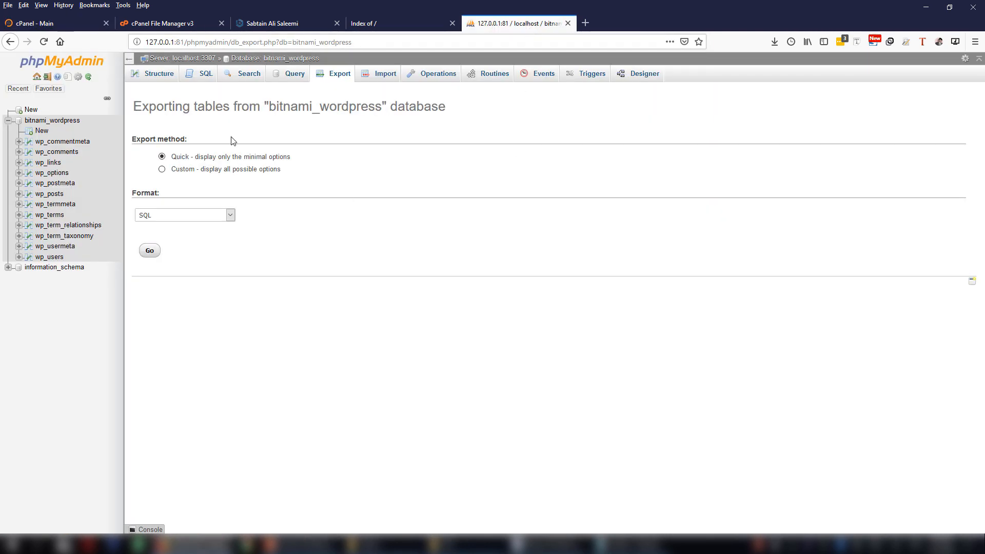
{"action": "left_click", "coordinate": [23, 25]}
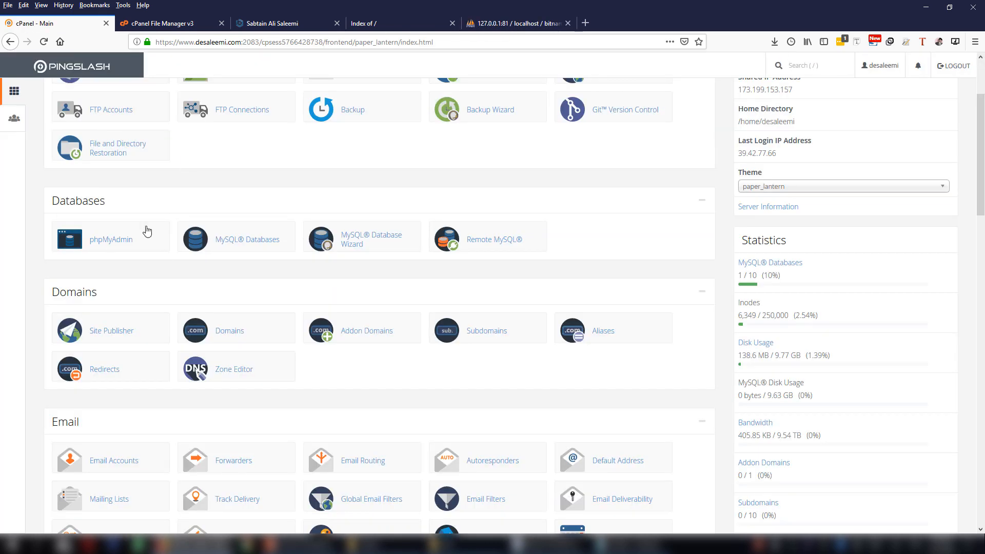
{"action": "left_click", "coordinate": [112, 251]}
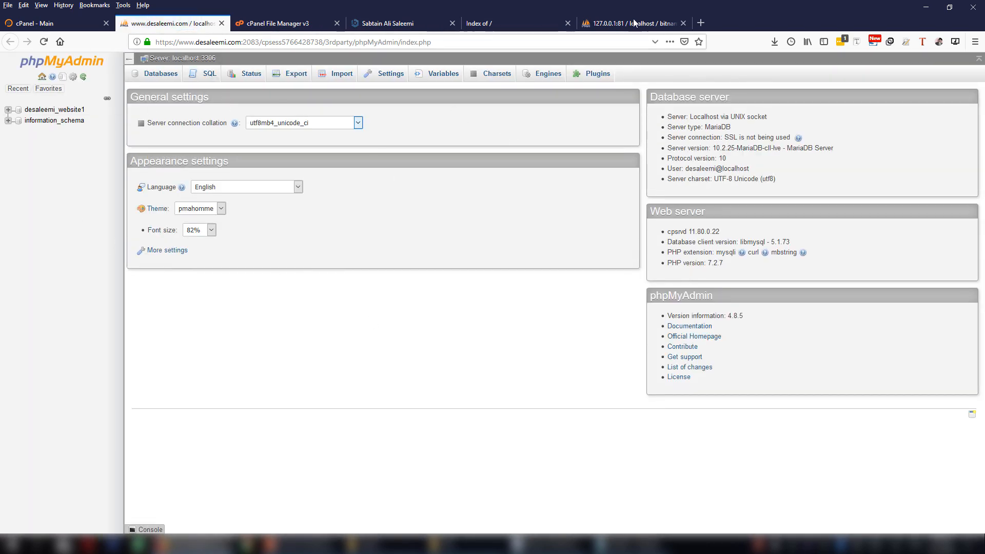
- Select the empty website1 database in the hosting server's phpMyAdmin and open its import page
{"action": "left_click", "coordinate": [633, 23]}
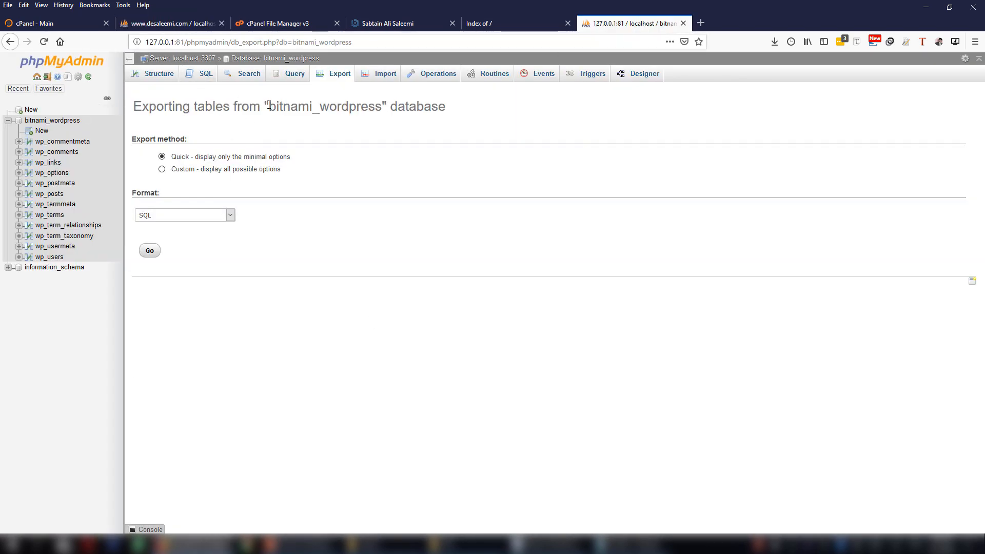
{"action": "left_click", "coordinate": [202, 23]}
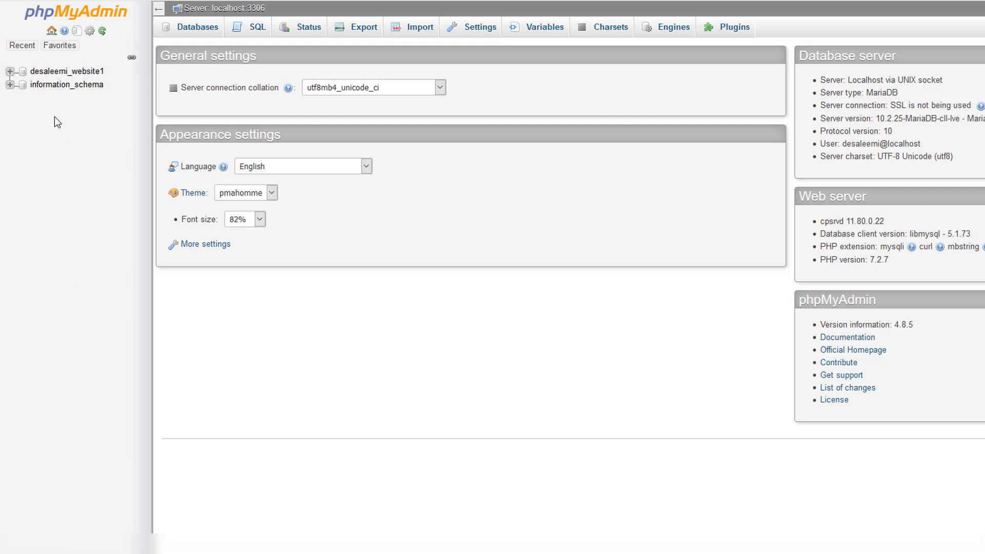
{"action": "left_click", "coordinate": [68, 72]}
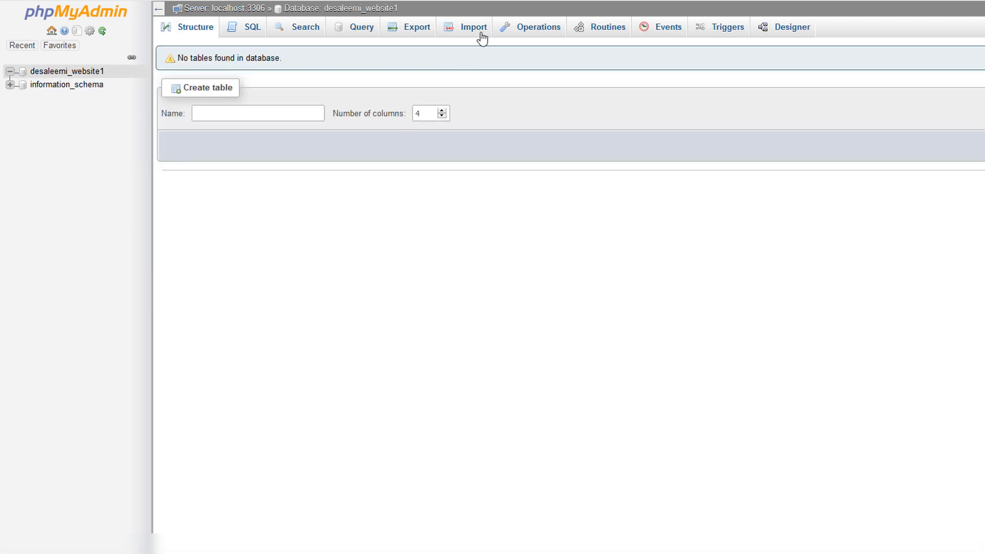
{"action": "left_click", "coordinate": [481, 36]}
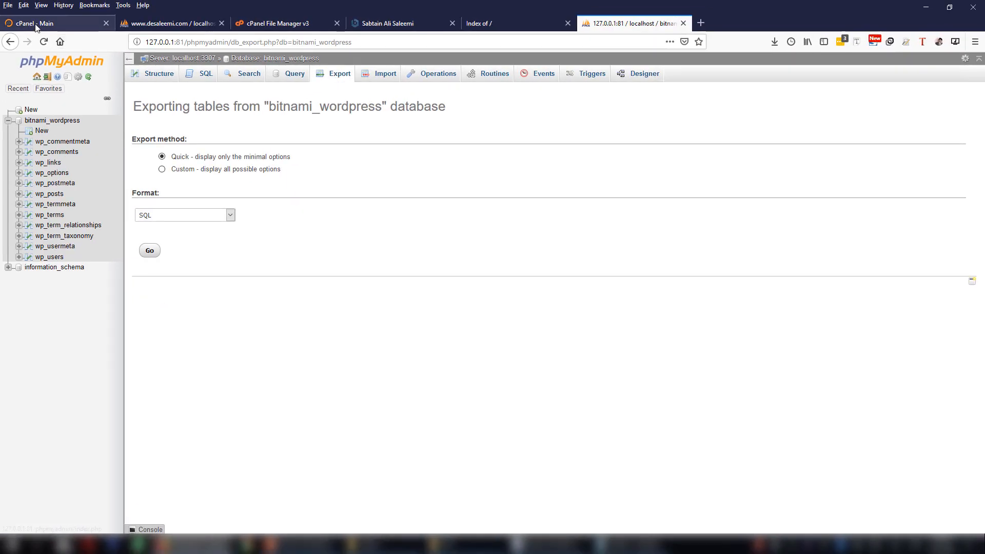
{"action": "left_click", "coordinate": [164, 23]}
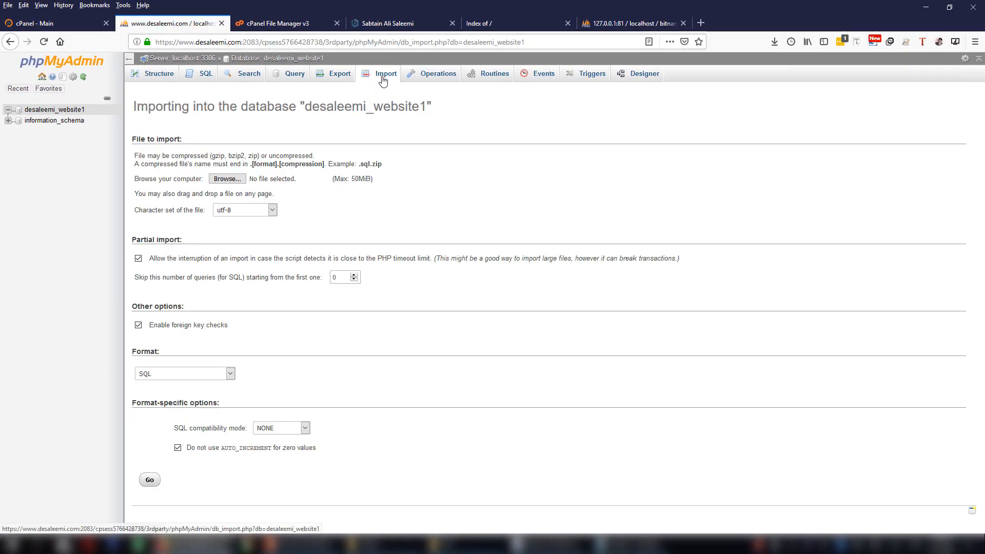
- Choose bitnami_wordpress.sql from the Desktop WP folder and import it in SQL format into the website1 database
{"action": "left_click", "coordinate": [227, 178]}
{"action": "left_click", "coordinate": [393, 156]}
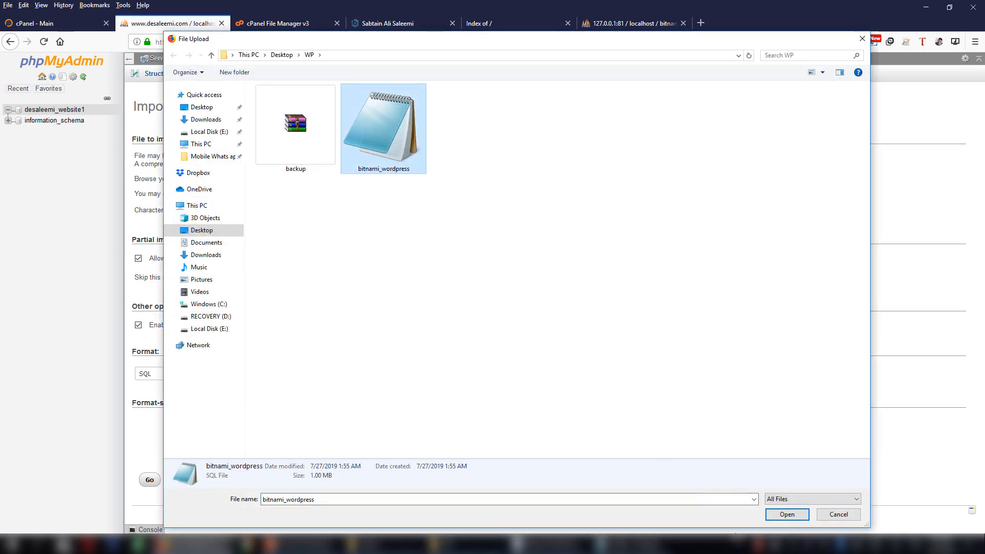
{"action": "left_click", "coordinate": [786, 515]}
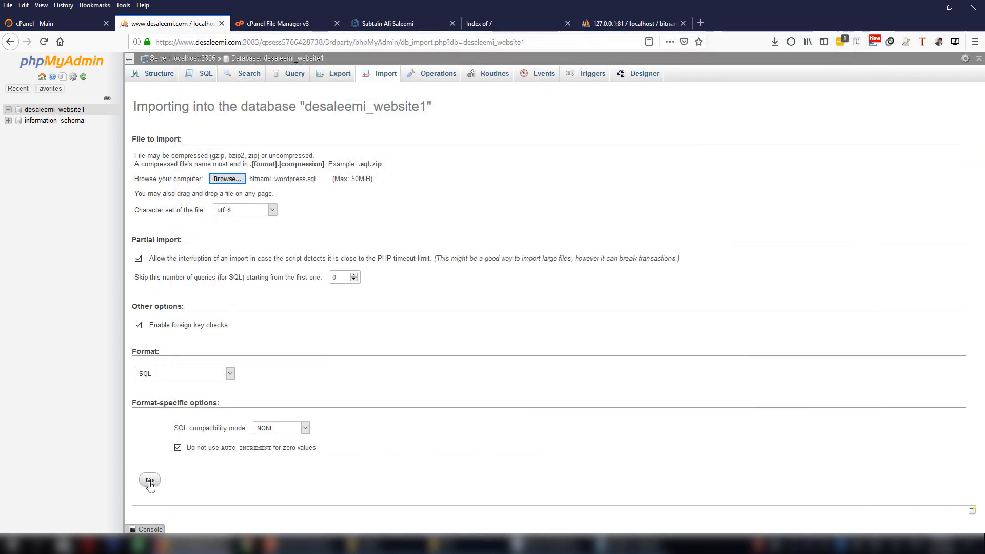
{"action": "left_click", "coordinate": [150, 481]}
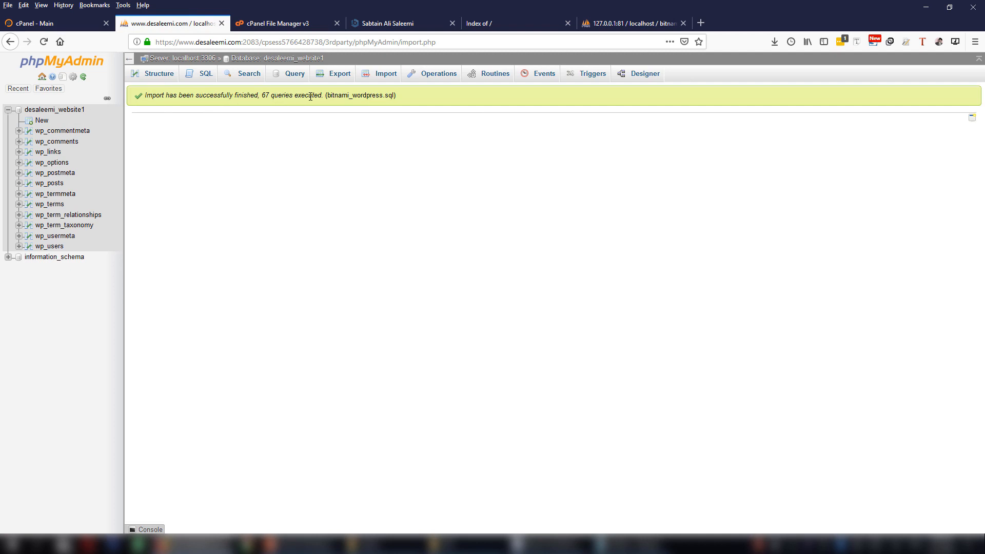
- Check the import result and compare the website1 tables with the local bitnami_wordpress database and the local site
{"action": "left_click_drag", "start_coordinate": [395, 96], "coordinate": [165, 95]}
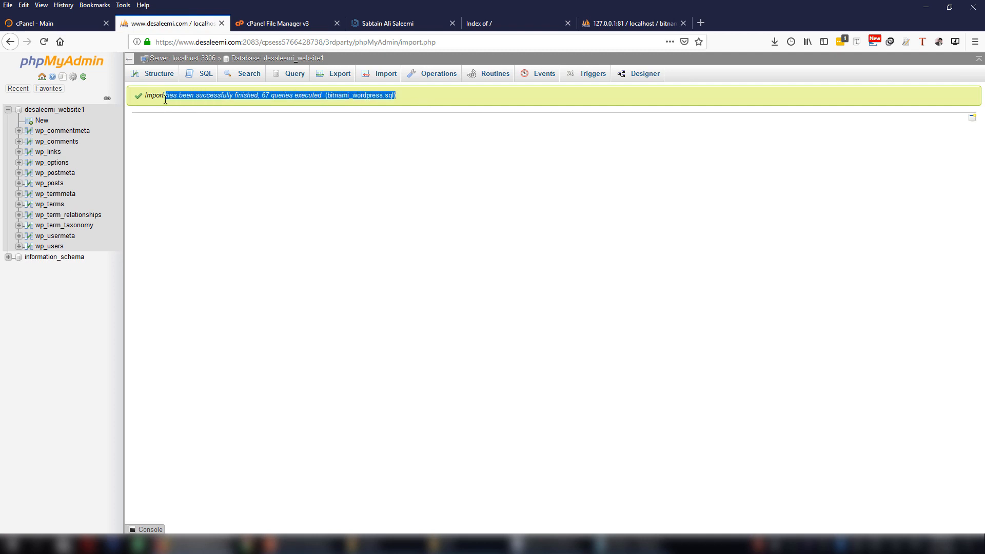
{"action": "left_click", "coordinate": [95, 110]}
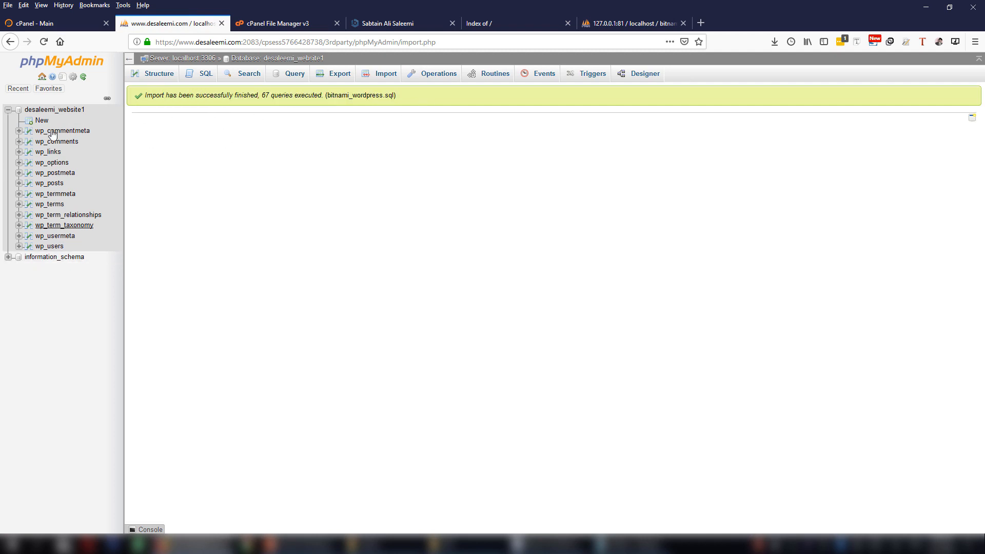
{"action": "left_click", "coordinate": [602, 24]}
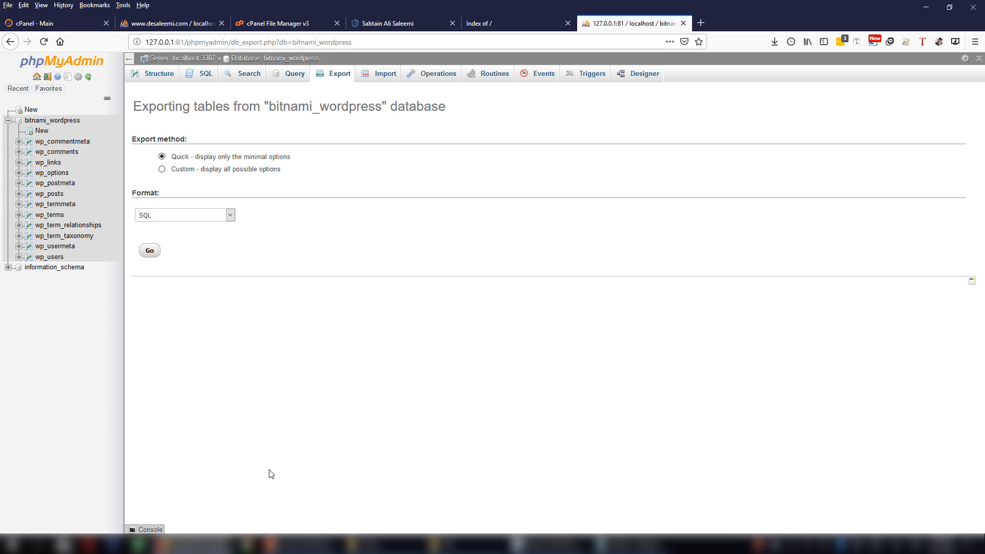
{"action": "left_click", "coordinate": [388, 25]}
{"action": "scroll", "coordinate": [536, 252], "scroll_direction": "up", "scroll_amount": 15}
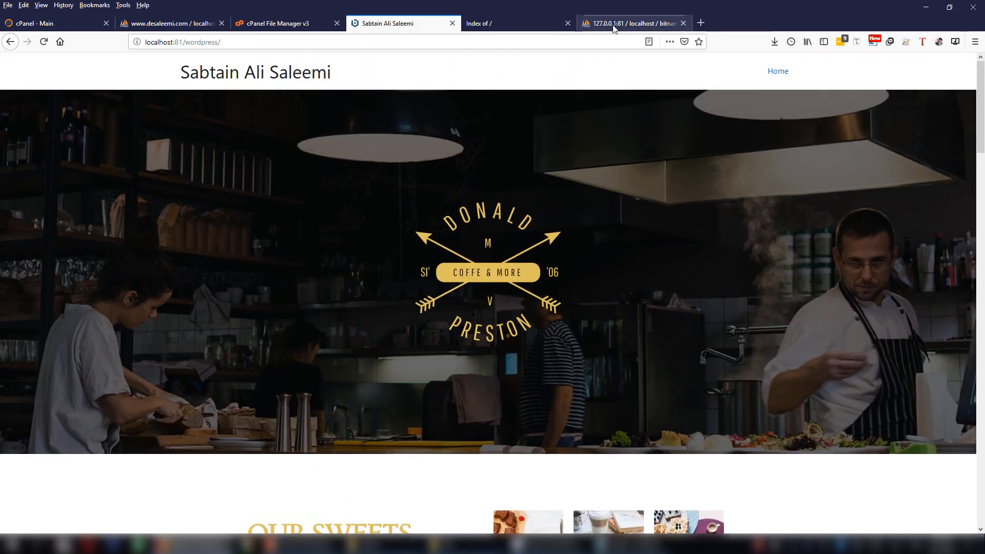
{"action": "left_click", "coordinate": [632, 24]}
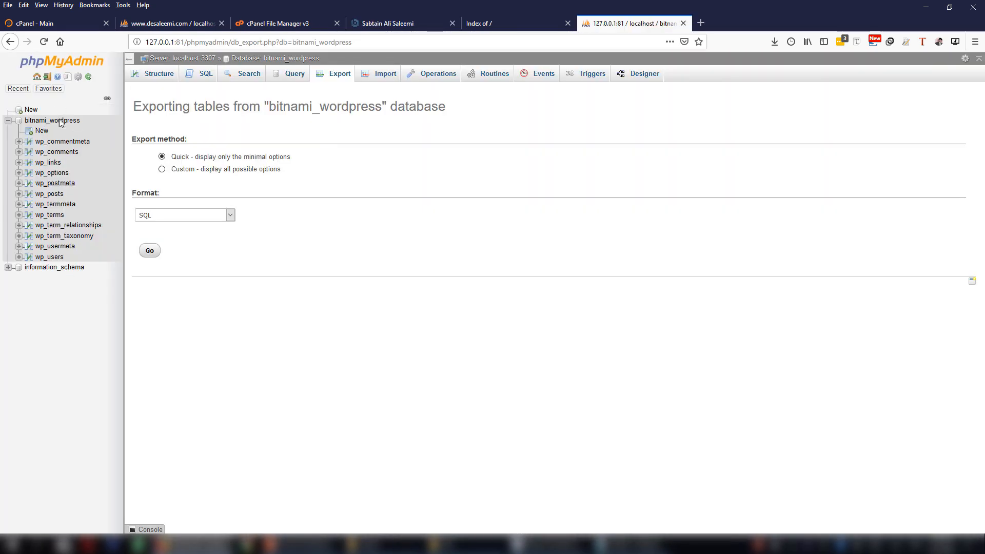
{"action": "left_click", "coordinate": [185, 24]}
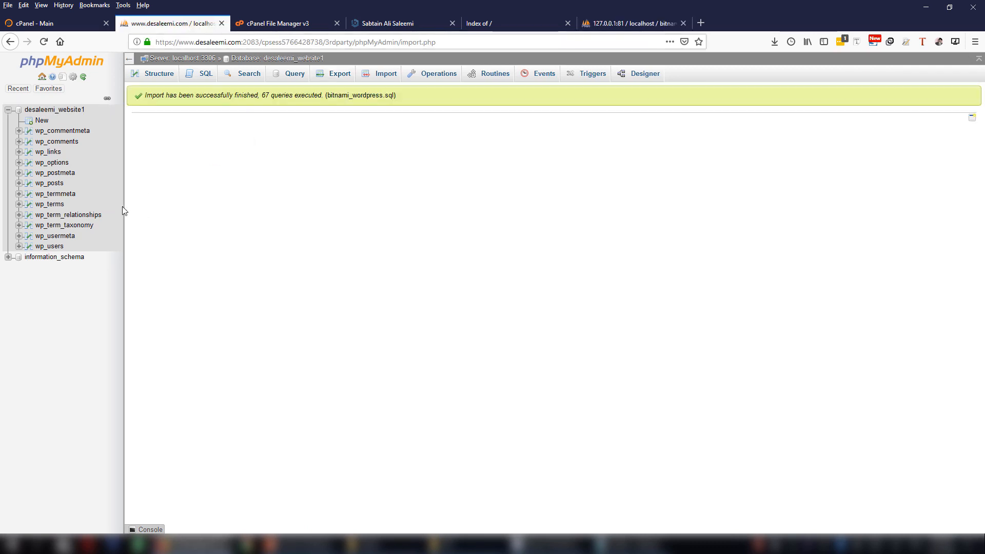
- Switch to the PowerPoint checklist and review the bullets on uploading the WordPress files and creating the database
{"action": "left_click", "coordinate": [307, 544]}
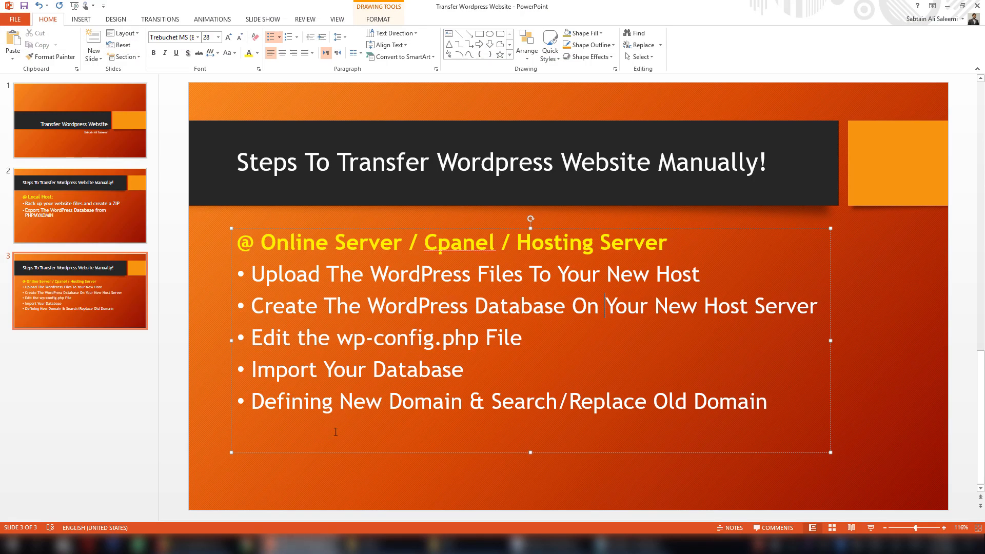
{"action": "left_click", "coordinate": [338, 307]}
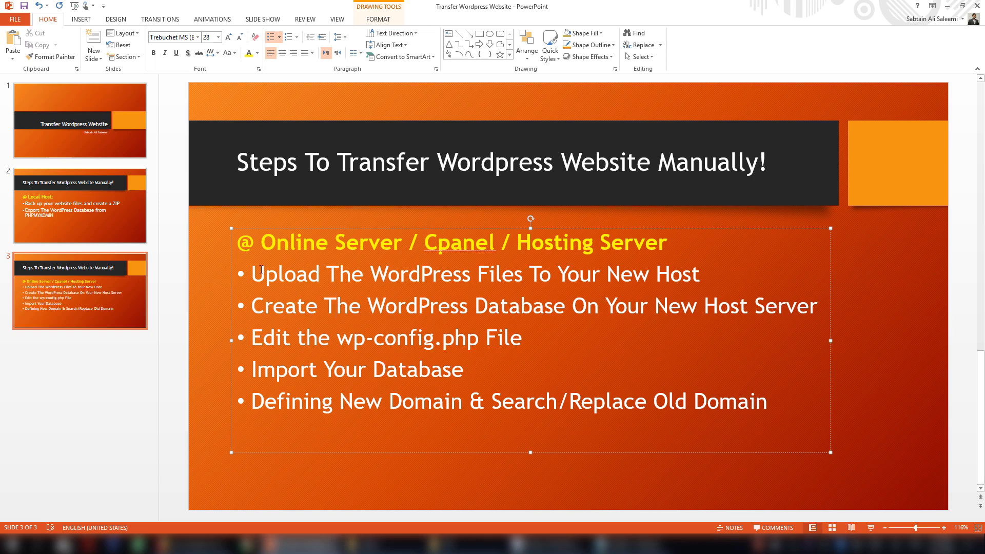
{"action": "left_click_drag", "start_coordinate": [268, 274], "coordinate": [711, 272]}
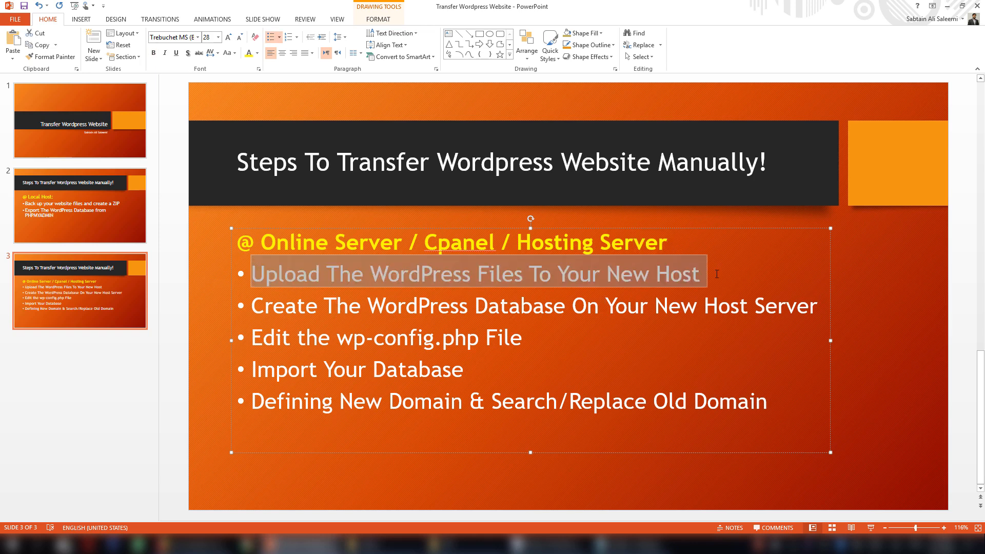
{"action": "left_click", "coordinate": [317, 306]}
{"action": "left_click_drag", "start_coordinate": [253, 307], "coordinate": [819, 307]}
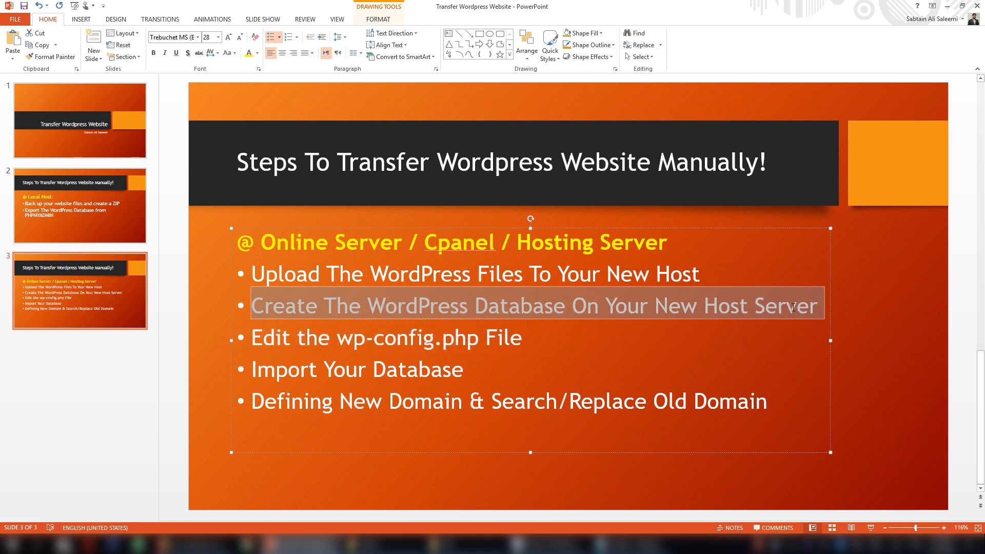
- Move the "Import Your Database" bullet above "Edit the wp-config.php File" in the hosting server checklist
{"action": "left_click", "coordinate": [522, 356]}
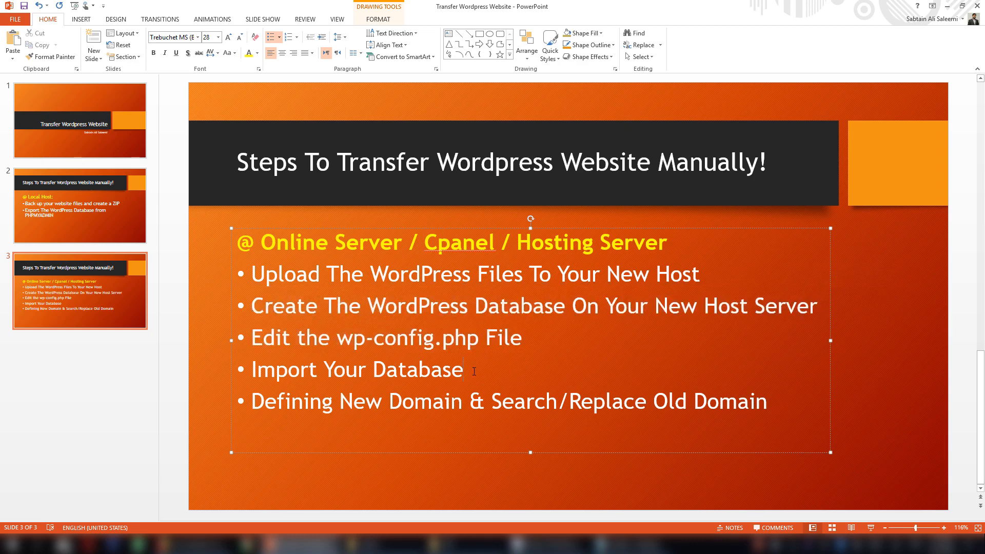
{"action": "left_click_drag", "start_coordinate": [474, 372], "coordinate": [279, 371]}
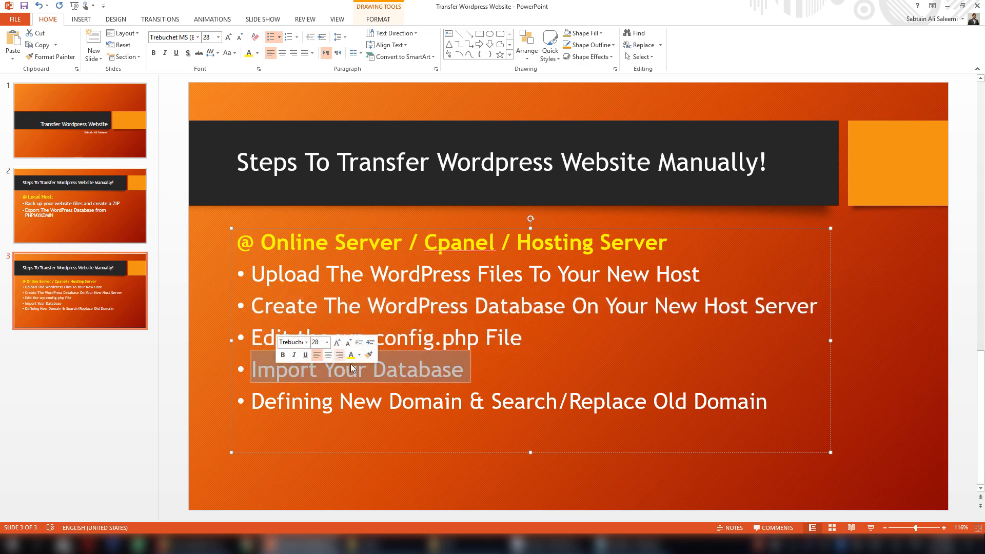
{"action": "left_click", "coordinate": [503, 393]}
{"action": "left_click_drag", "start_coordinate": [408, 376], "coordinate": [279, 371]}
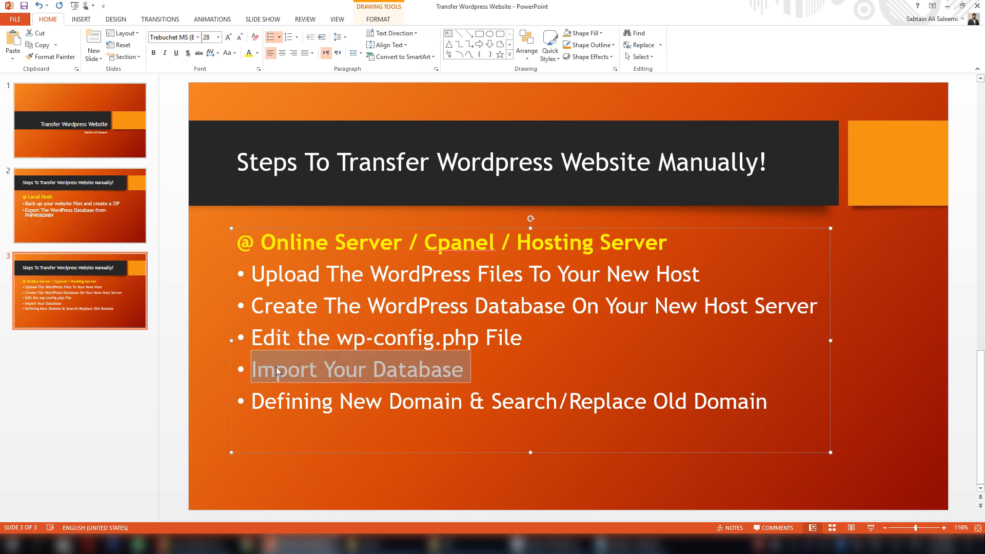
{"action": "key", "text": "ctrl+x"}
{"action": "left_click", "coordinate": [256, 340]}
{"action": "key", "text": "ctrl+v"}
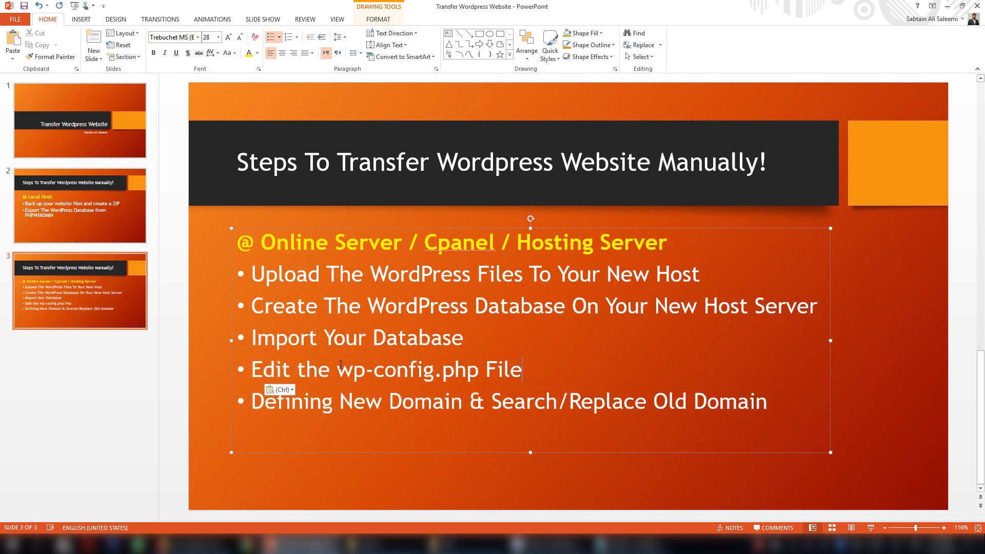
- Review the remaining checklist bullets on editing the wp-config.php file and replacing the old domain
{"action": "left_click_drag", "start_coordinate": [339, 371], "coordinate": [427, 400]}
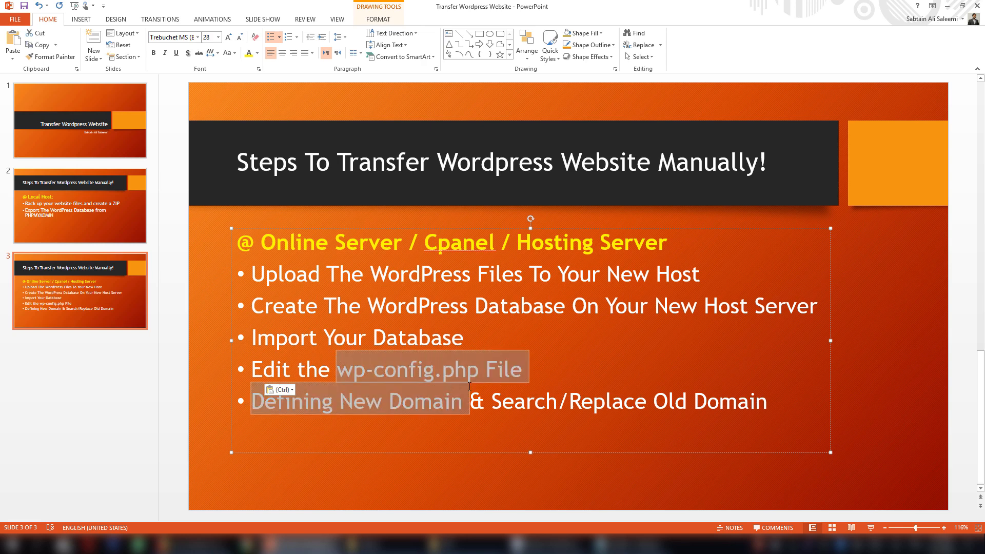
{"action": "left_click", "coordinate": [382, 402]}
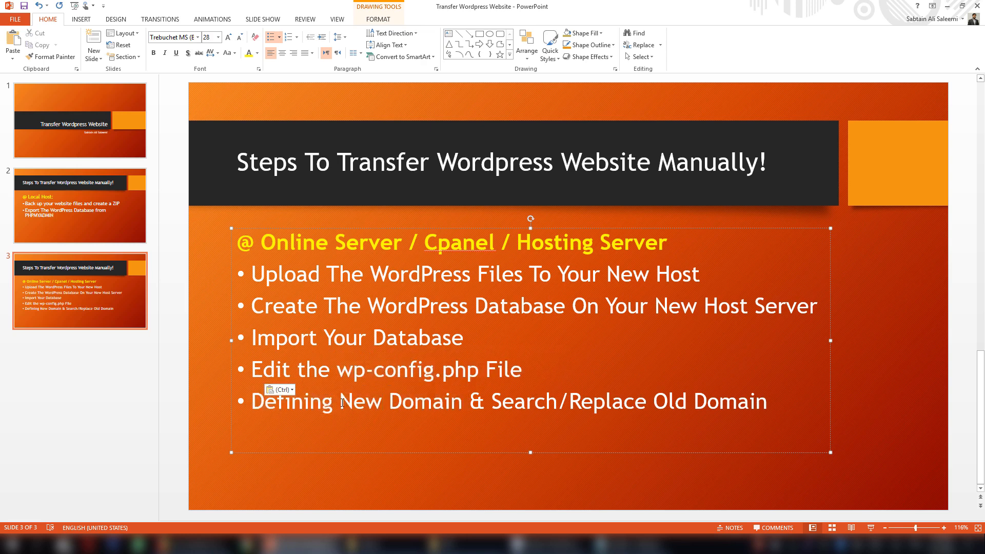
{"action": "left_click_drag", "start_coordinate": [342, 402], "coordinate": [768, 402]}
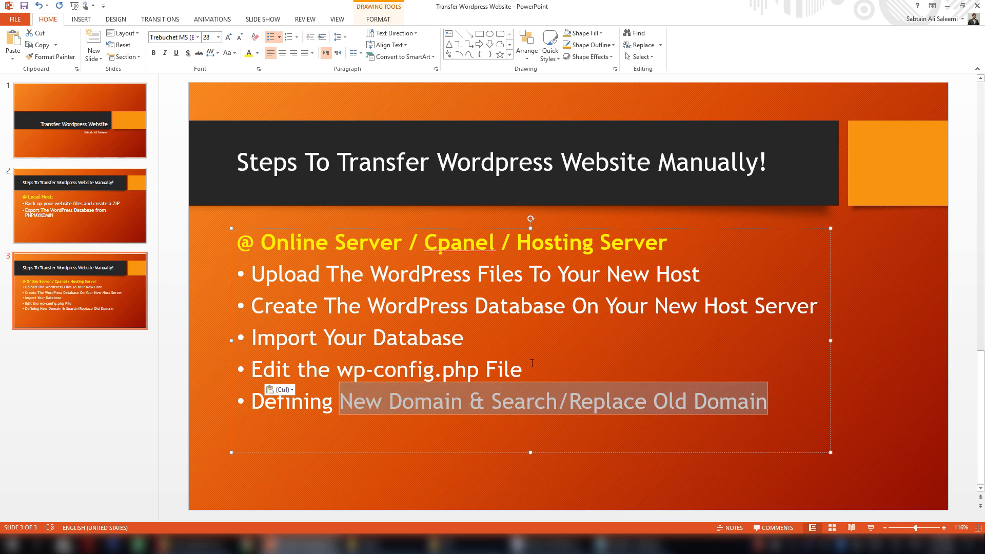
{"action": "left_click", "coordinate": [400, 373]}
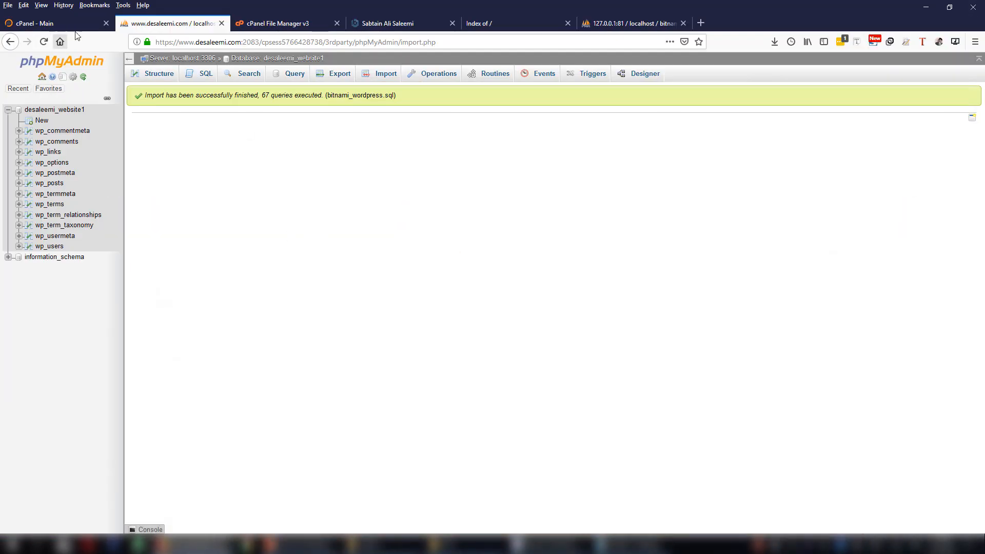
- Switch to the local htdocs folder, open wp-config in Notepad for editing and enlarge its window
{"action": "left_click", "coordinate": [471, 547]}
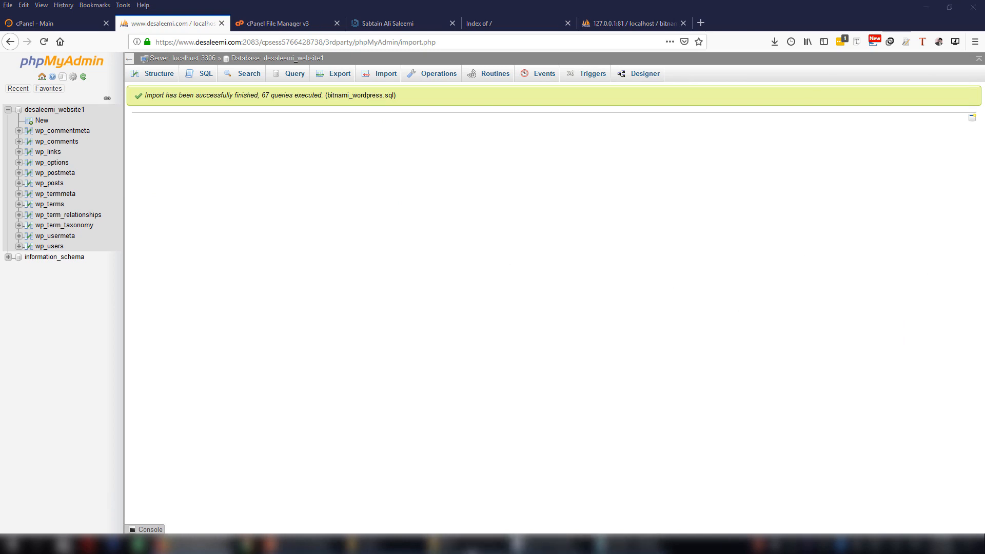
{"action": "left_click", "coordinate": [470, 546]}
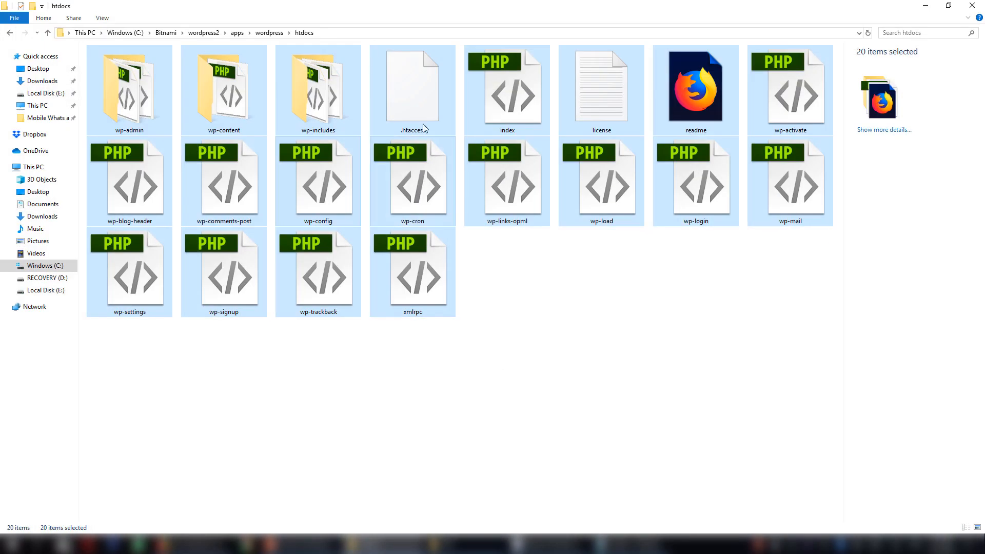
{"action": "left_click", "coordinate": [337, 185]}
{"action": "right_click", "coordinate": [337, 186]}
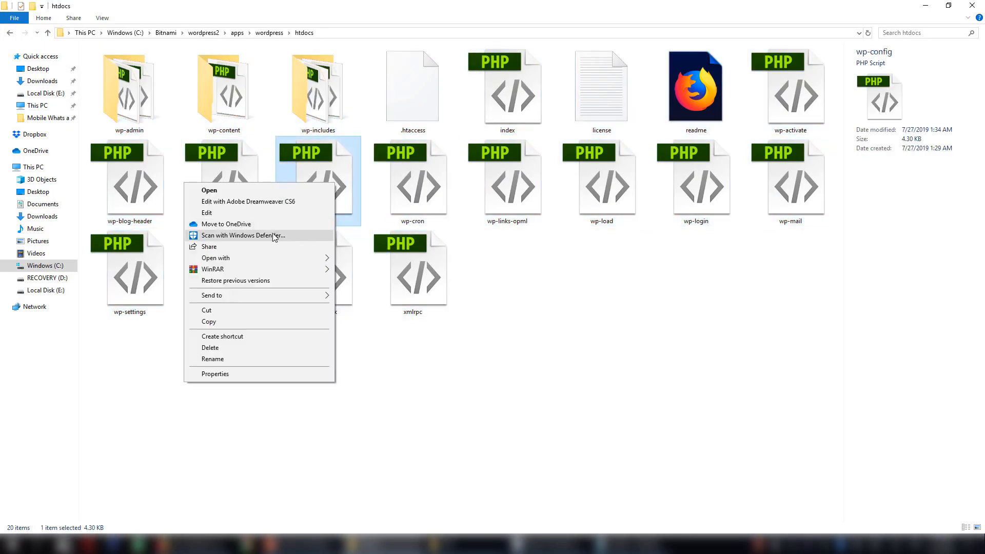
{"action": "left_click", "coordinate": [270, 213]}
{"action": "left_click_drag", "start_coordinate": [544, 178], "coordinate": [515, 62]}
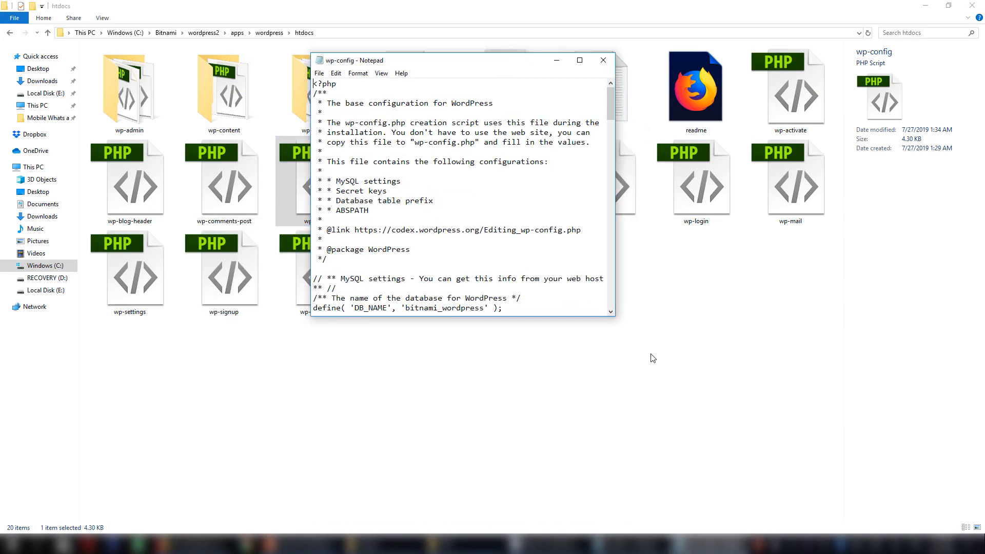
{"action": "left_click_drag", "start_coordinate": [616, 321], "coordinate": [882, 507]}
{"action": "left_click_drag", "start_coordinate": [704, 56], "coordinate": [705, 75]}
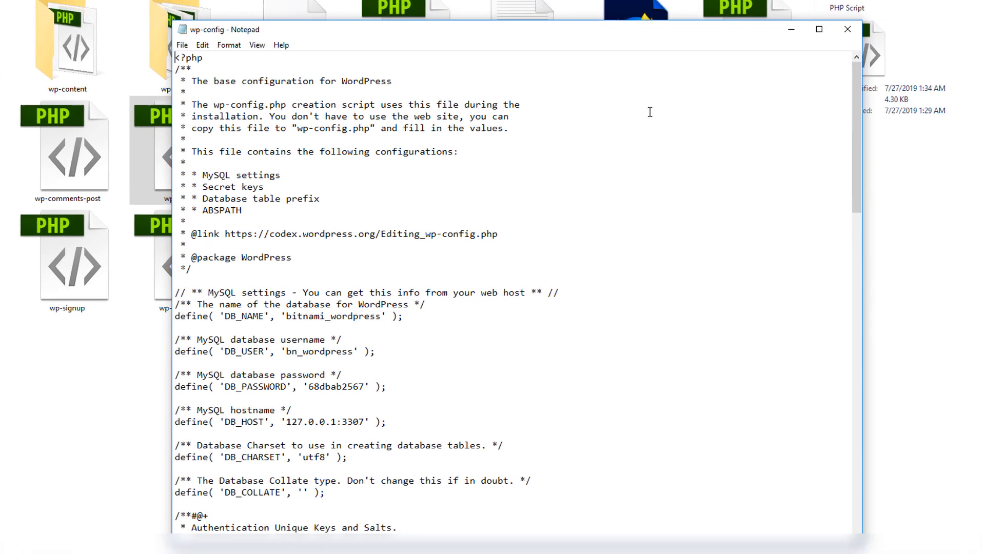
- Examine the database name, username, password and hostname definitions in the local wp-config file
{"action": "left_click_drag", "start_coordinate": [253, 316], "coordinate": [351, 313]}
{"action": "left_click", "coordinate": [225, 364]}
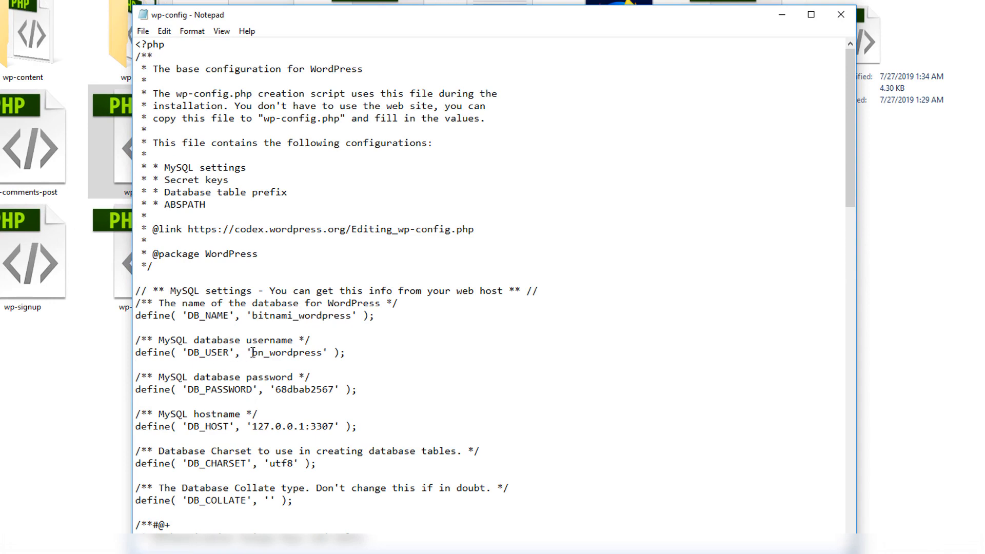
{"action": "left_click_drag", "start_coordinate": [253, 352], "coordinate": [323, 353]}
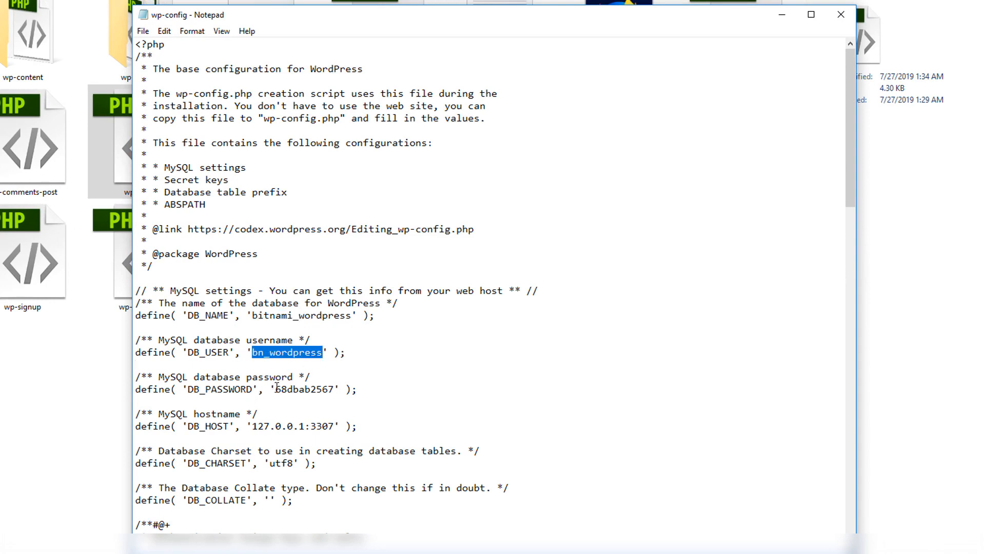
{"action": "left_click_drag", "start_coordinate": [277, 389], "coordinate": [336, 389]}
{"action": "left_click", "coordinate": [466, 361]}
{"action": "scroll", "coordinate": [466, 360], "scroll_direction": "down", "scroll_amount": 2}
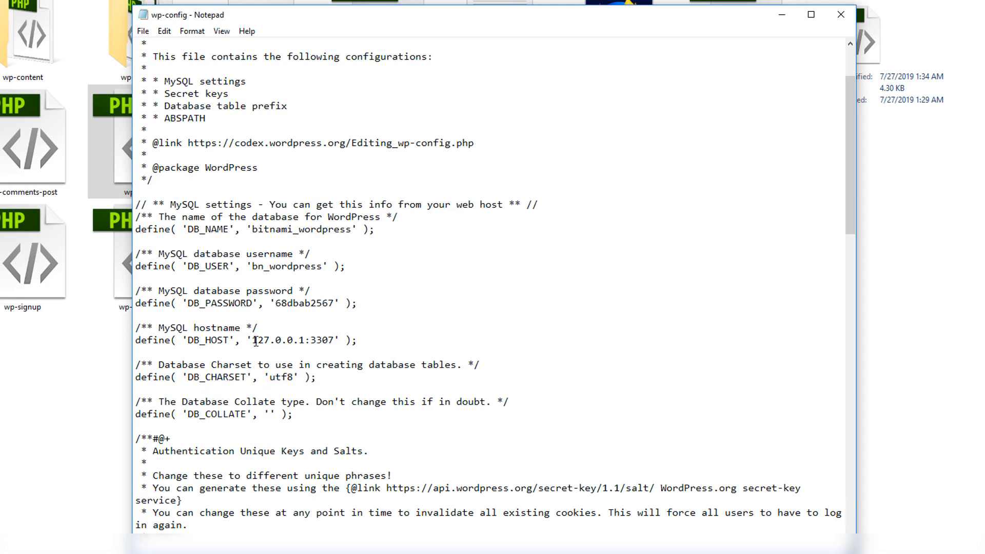
{"action": "left_click_drag", "start_coordinate": [254, 339], "coordinate": [336, 340]}
{"action": "left_click", "coordinate": [477, 260]}
- Examine the WP_SITEURL, WP_HOME and WP_TEMP_DIR definitions further down in the wp-config file
{"action": "scroll", "coordinate": [585, 219], "scroll_direction": "down", "scroll_amount": 7}
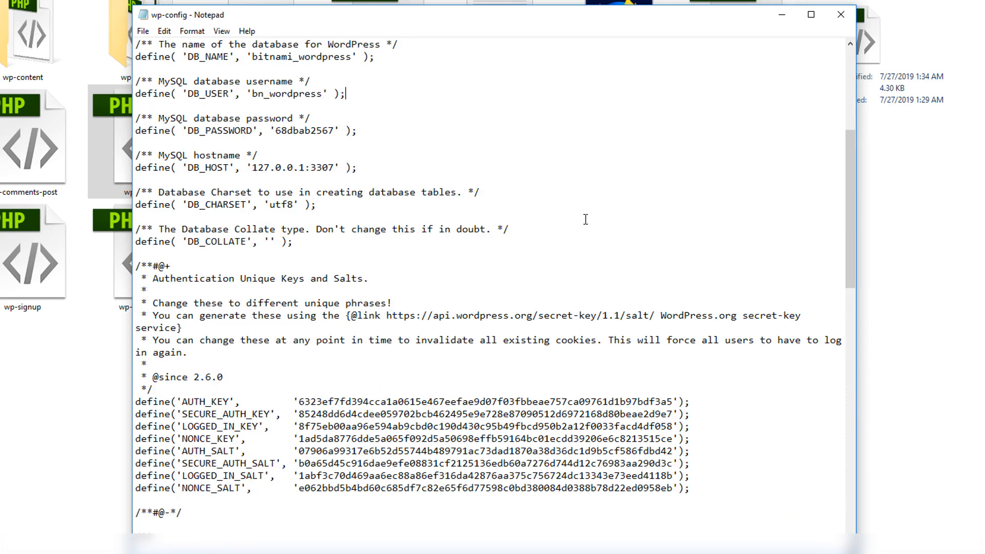
{"action": "scroll", "coordinate": [586, 218], "scroll_direction": "down", "scroll_amount": 9}
{"action": "scroll", "coordinate": [580, 213], "scroll_direction": "down", "scroll_amount": 7}
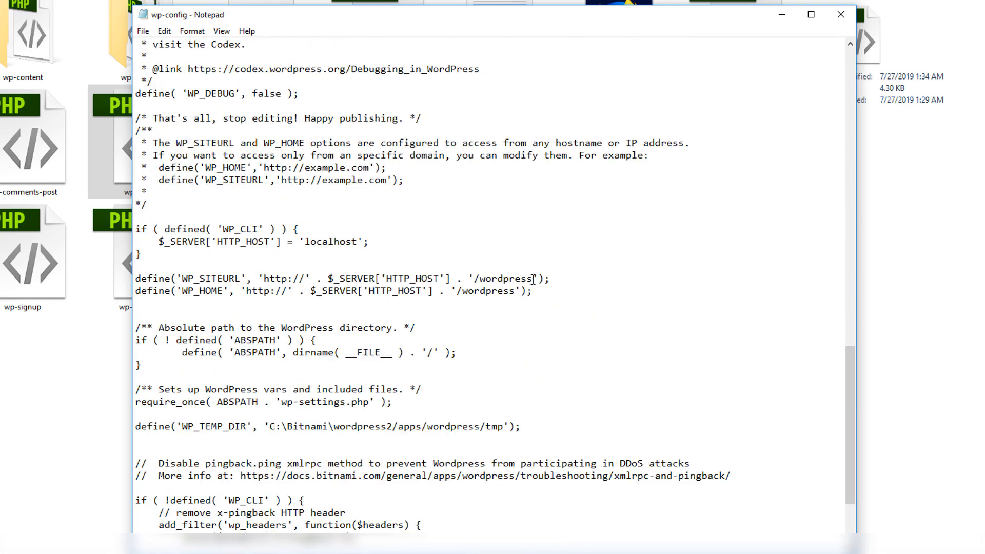
{"action": "left_click_drag", "start_coordinate": [532, 290], "coordinate": [156, 271]}
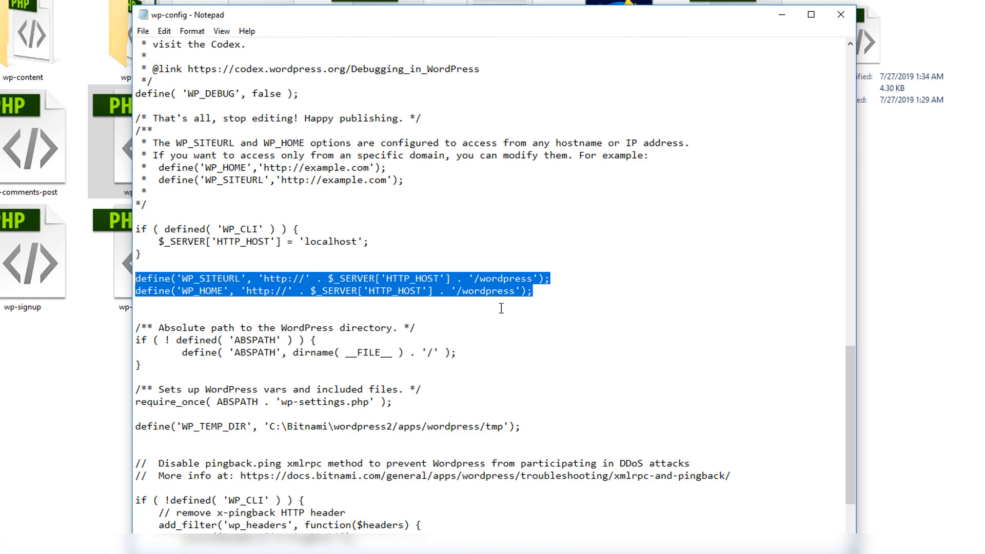
{"action": "left_click_drag", "start_coordinate": [540, 291], "coordinate": [135, 278]}
{"action": "left_click_drag", "start_coordinate": [528, 426], "coordinate": [272, 429]}
{"action": "left_click", "coordinate": [490, 444]}
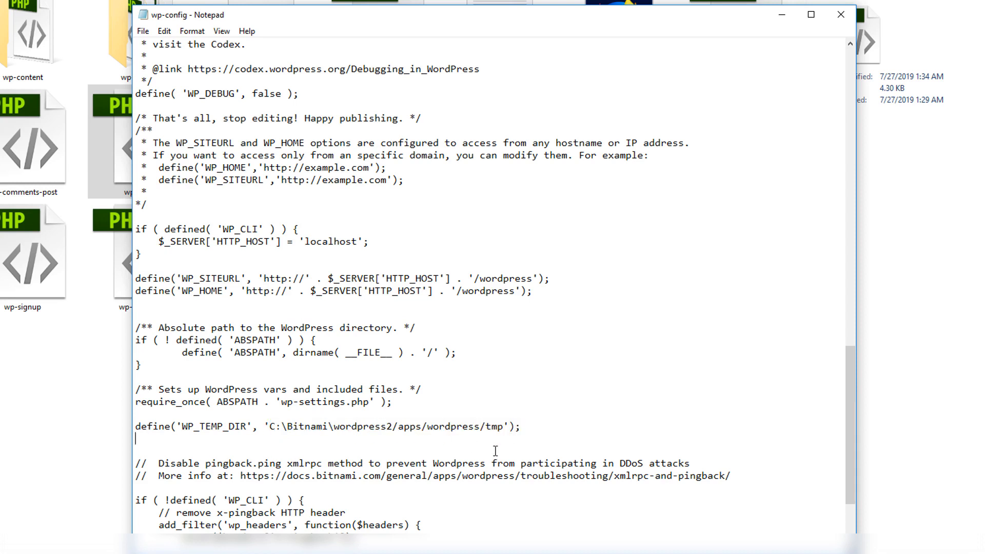
{"action": "left_click_drag", "start_coordinate": [540, 428], "coordinate": [132, 430]}
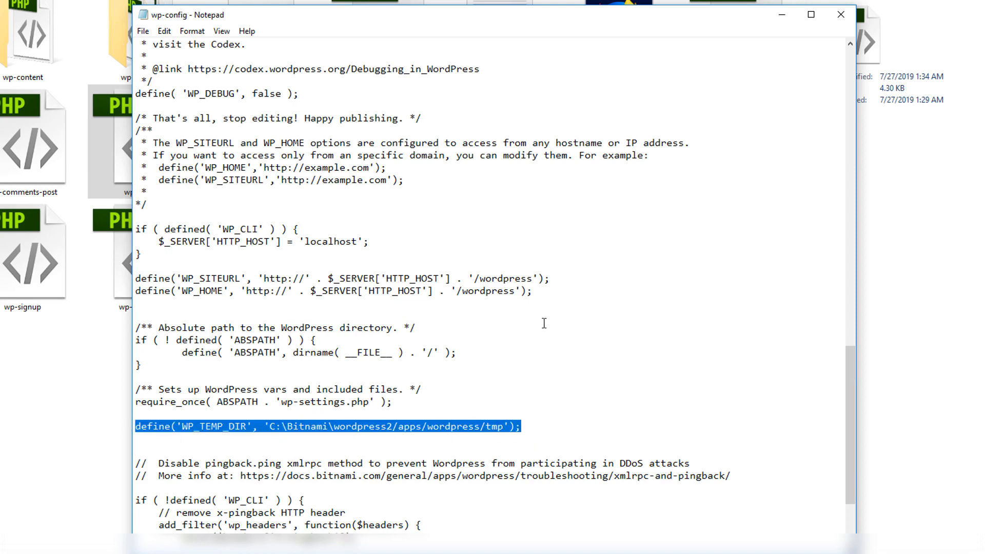
{"action": "left_click_drag", "start_coordinate": [545, 301], "coordinate": [135, 289]}
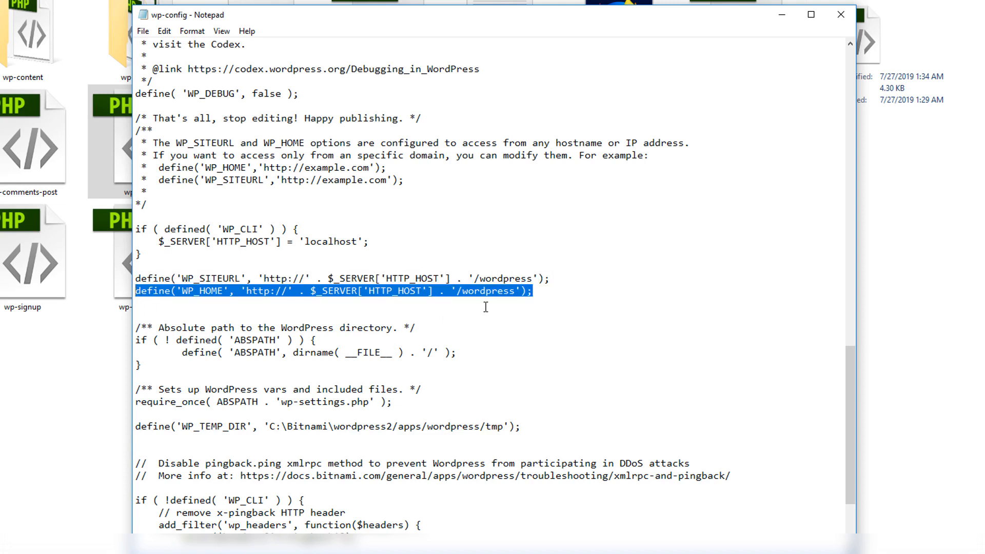
{"action": "left_click", "coordinate": [485, 307]}
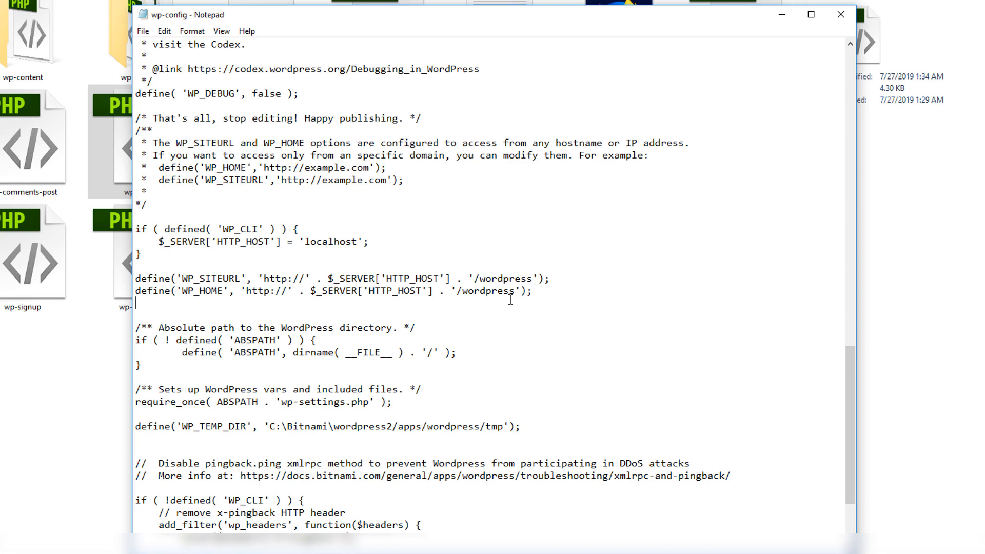
{"action": "left_click_drag", "start_coordinate": [533, 426], "coordinate": [115, 421]}
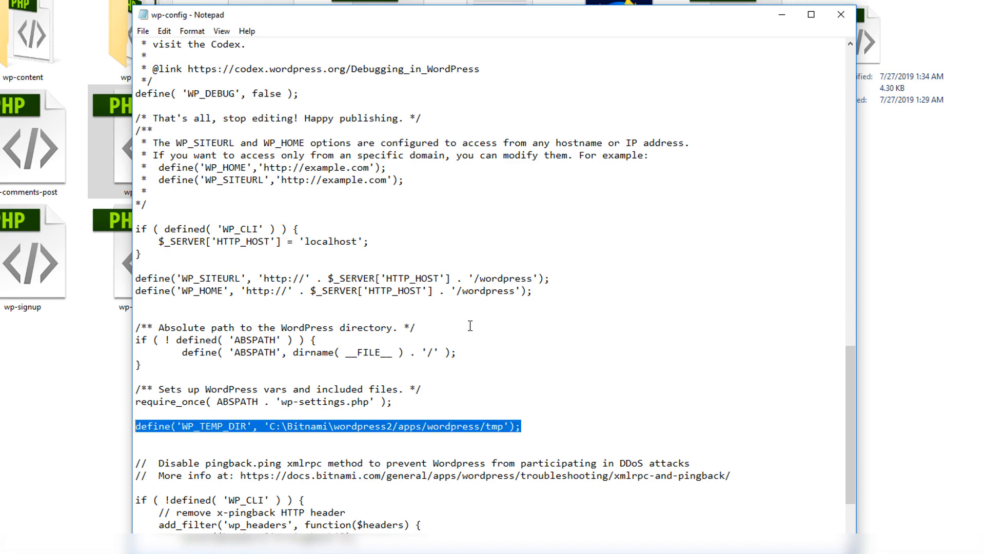
{"action": "left_click_drag", "start_coordinate": [534, 290], "coordinate": [133, 280]}
{"action": "left_click", "coordinate": [462, 349]}
- Return to the MySQL settings in wp-config and review the block from DB_NAME through DB_HOST
{"action": "scroll", "coordinate": [451, 349], "scroll_direction": "up", "scroll_amount": 20}
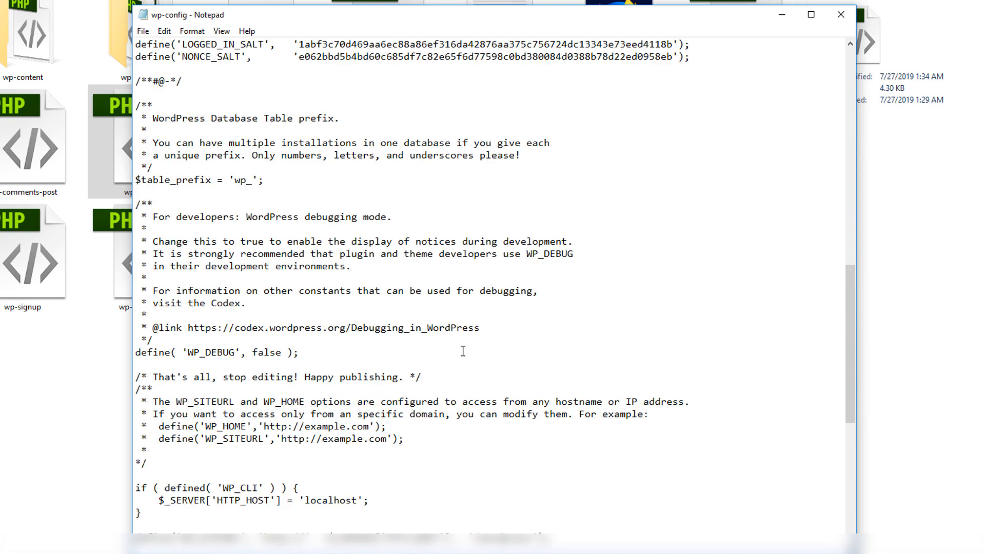
{"action": "scroll", "coordinate": [438, 350], "scroll_direction": "up", "scroll_amount": 5}
{"action": "left_click_drag", "start_coordinate": [240, 314], "coordinate": [134, 315]}
{"action": "left_click", "coordinate": [400, 411]}
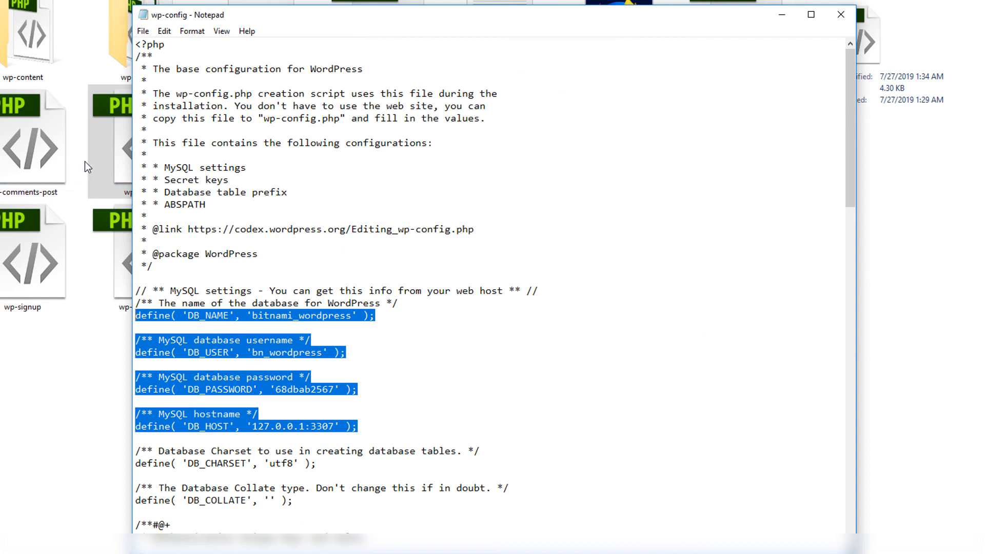
{"action": "left_click", "coordinate": [268, 316]}
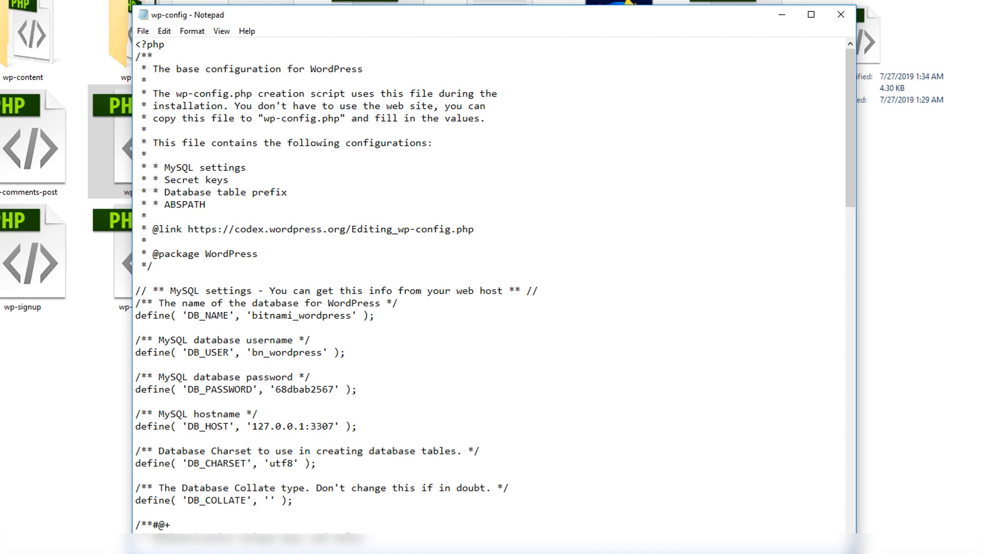
- Bring up the Notepad notes with the hosting database name and user and compare them with the wp-config settings
{"action": "left_click", "coordinate": [575, 552]}
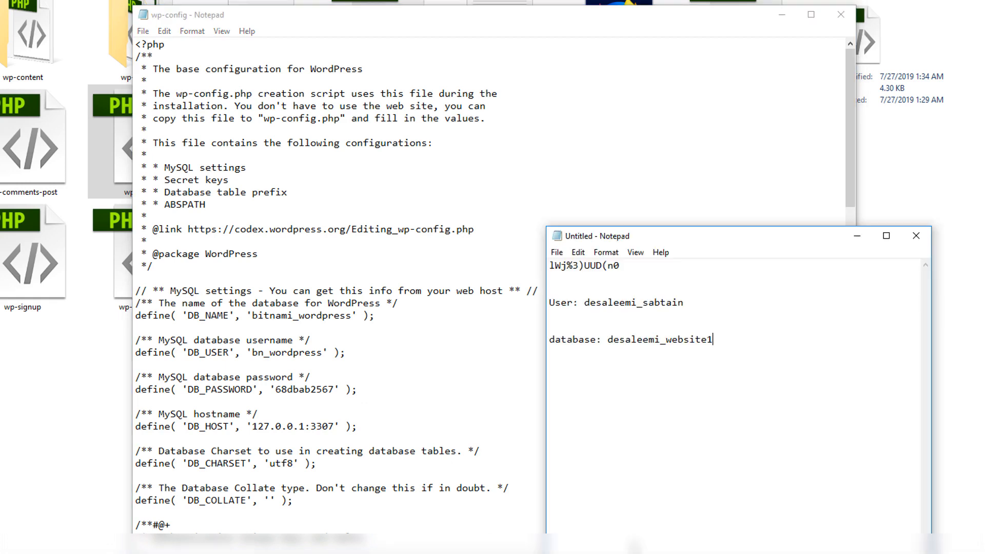
{"action": "double_click", "coordinate": [584, 306]}
{"action": "left_click_drag", "start_coordinate": [718, 340], "coordinate": [609, 341]}
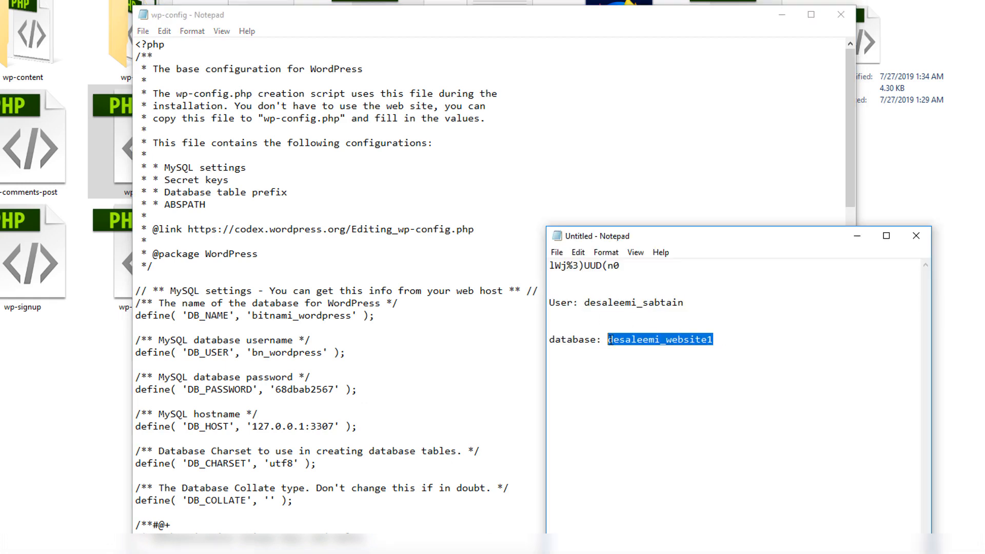
{"action": "left_click", "coordinate": [602, 341]}
{"action": "left_click_drag", "start_coordinate": [585, 308], "coordinate": [707, 314]}
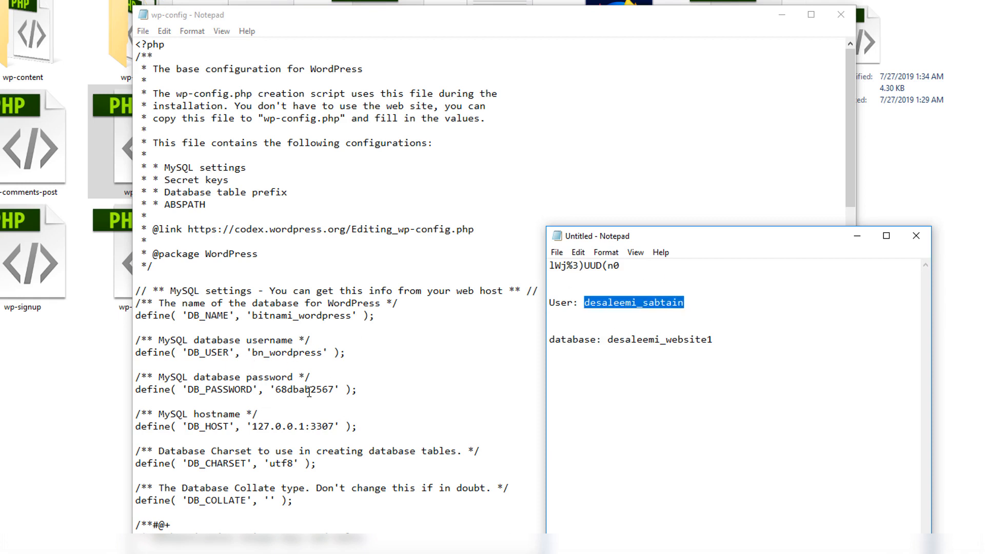
{"action": "left_click", "coordinate": [287, 300]}
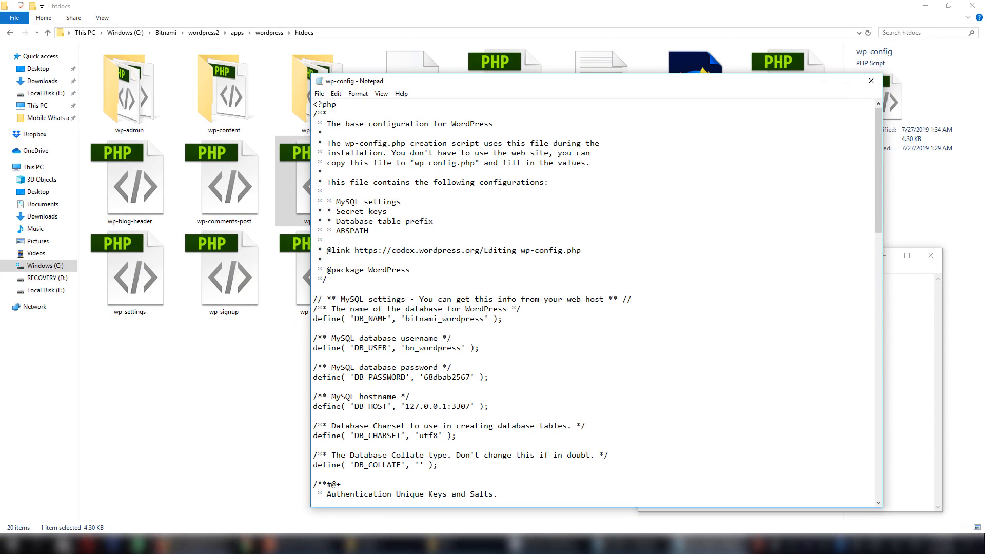
- Switch to the browser, check the uploaded public_html files against the imported website1 database, and close the local site's tab
{"action": "left_click", "coordinate": [188, 540]}
{"action": "left_click", "coordinate": [54, 24]}
{"action": "left_click", "coordinate": [279, 24]}
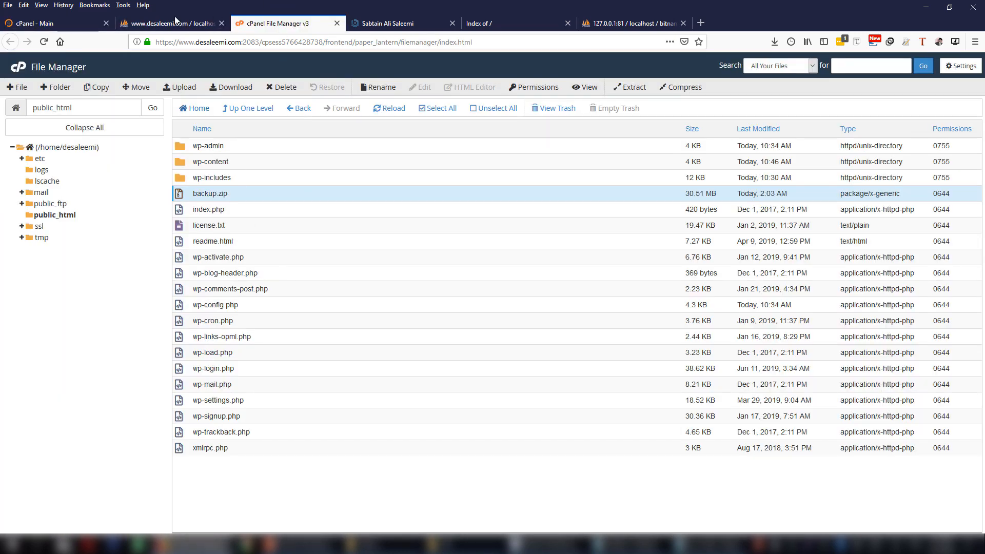
{"action": "left_click", "coordinate": [163, 24]}
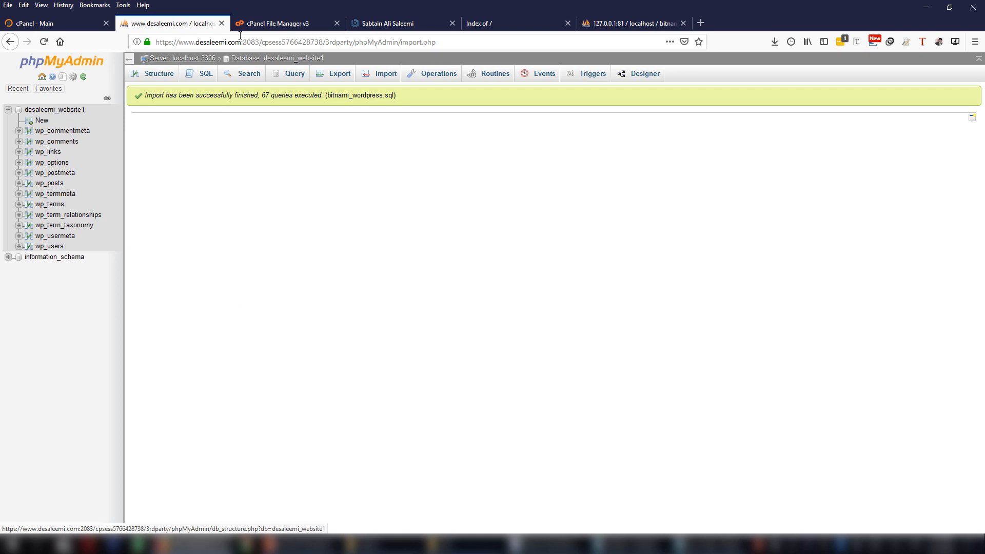
{"action": "left_click", "coordinate": [264, 24]}
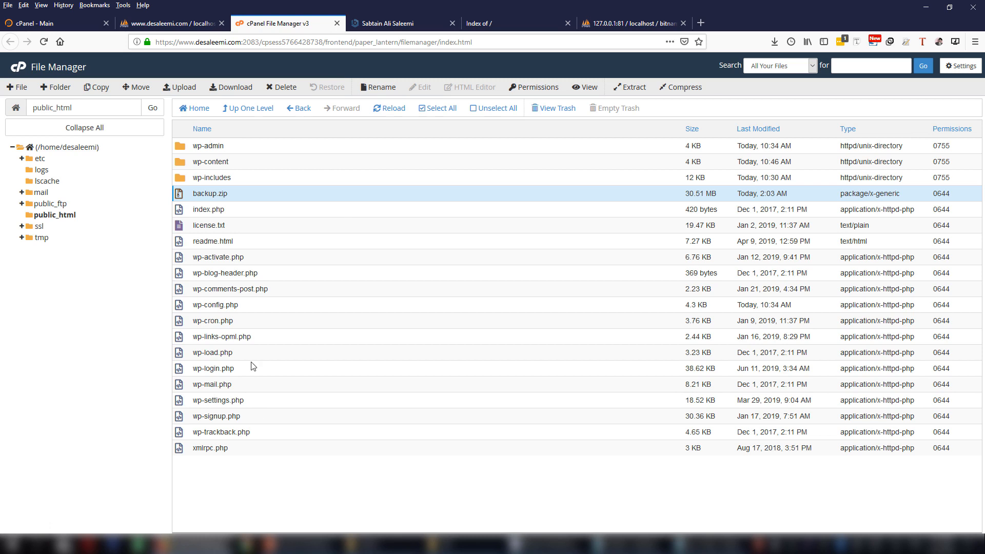
{"action": "left_click", "coordinate": [433, 24]}
{"action": "left_click", "coordinate": [452, 23]}
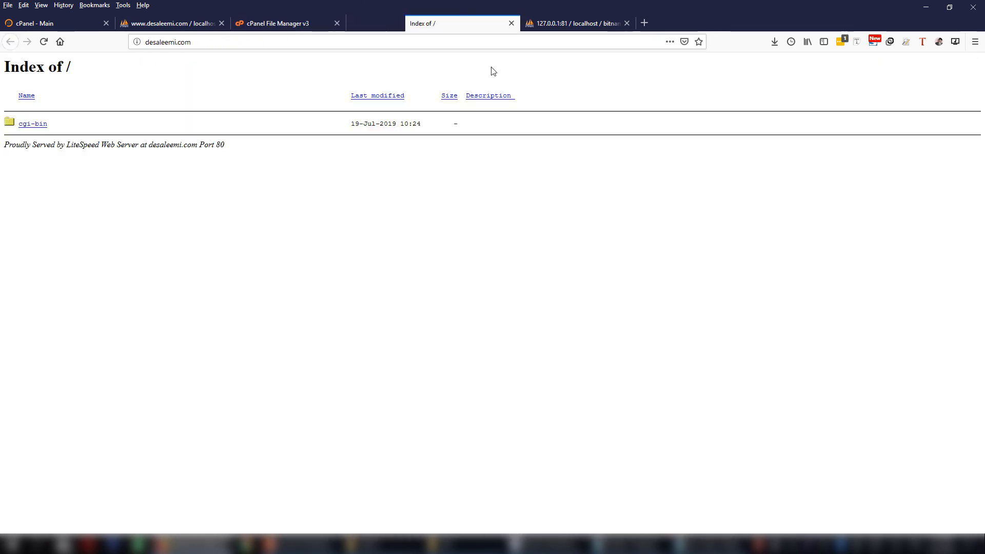
- Close the desaleemi.com index page and the local phpMyAdmin export page, and return to the public_html file list
{"action": "left_click", "coordinate": [453, 24]}
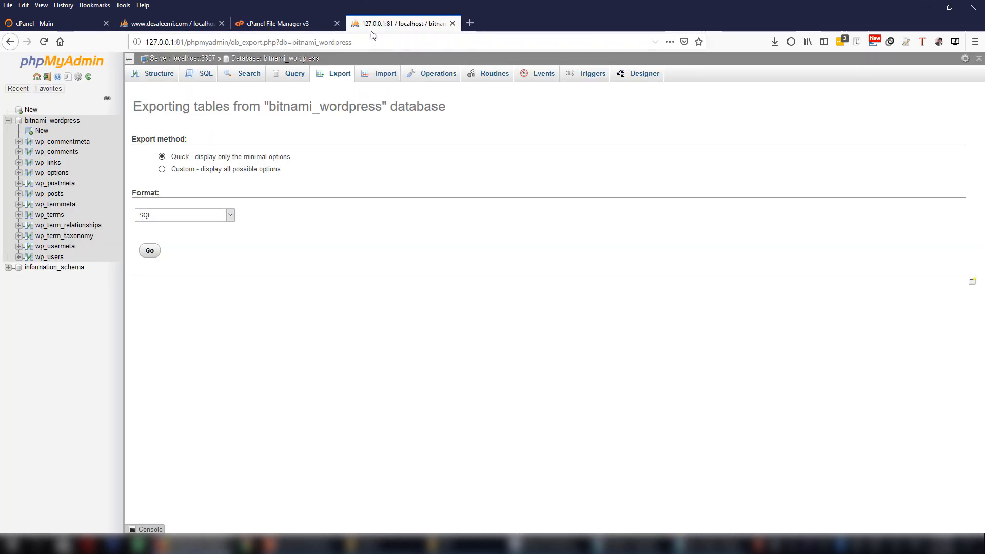
{"action": "left_click", "coordinate": [453, 23]}
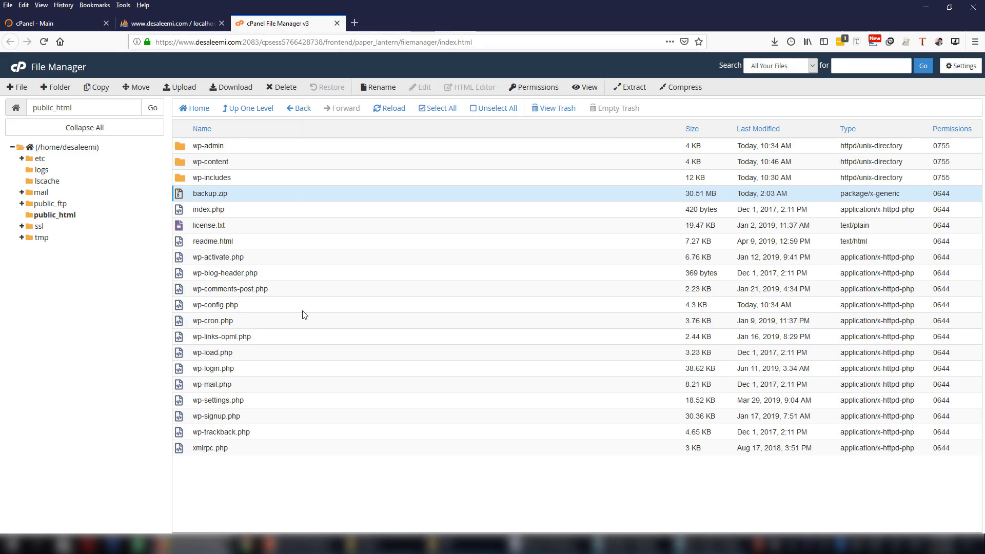
{"action": "left_click", "coordinate": [172, 24]}
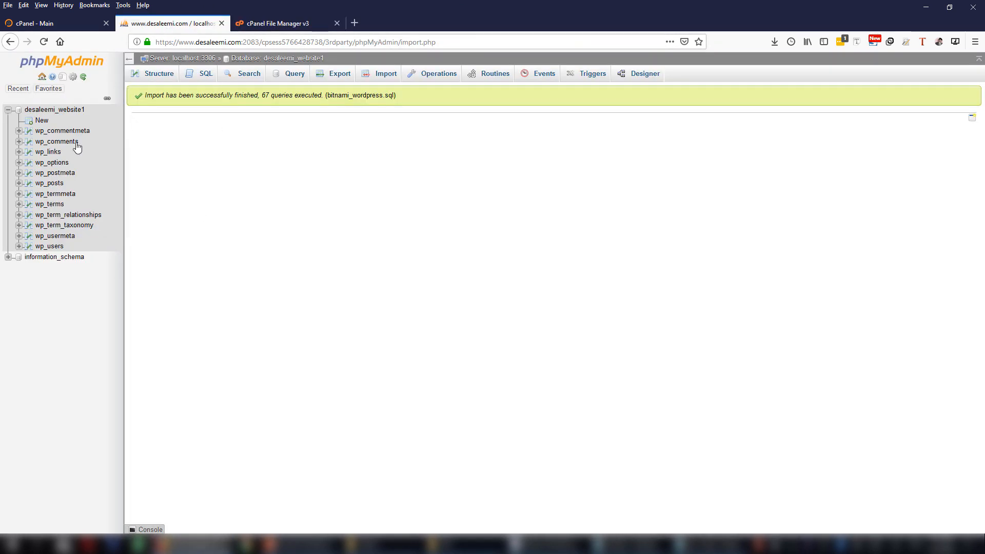
{"action": "left_click", "coordinate": [35, 23]}
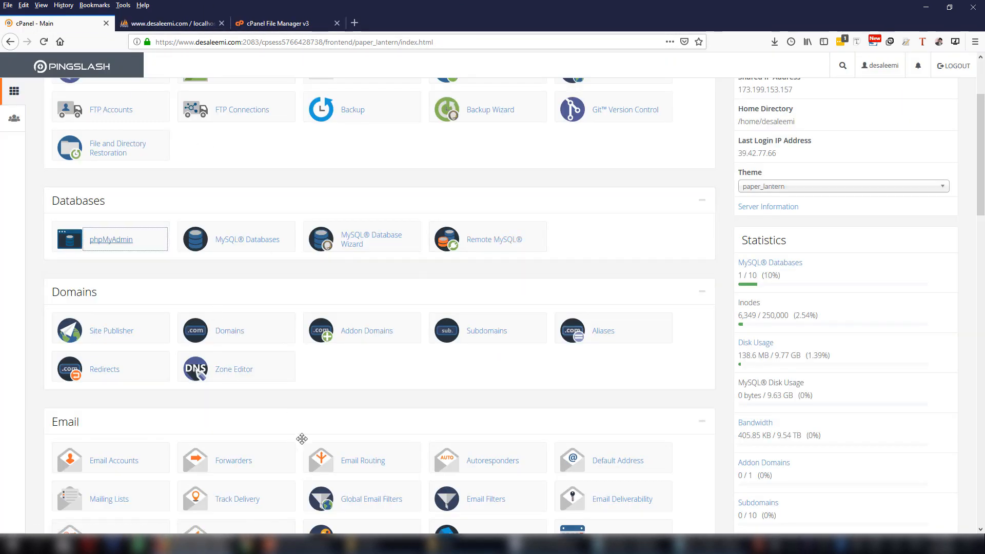
{"action": "left_click", "coordinate": [287, 25]}
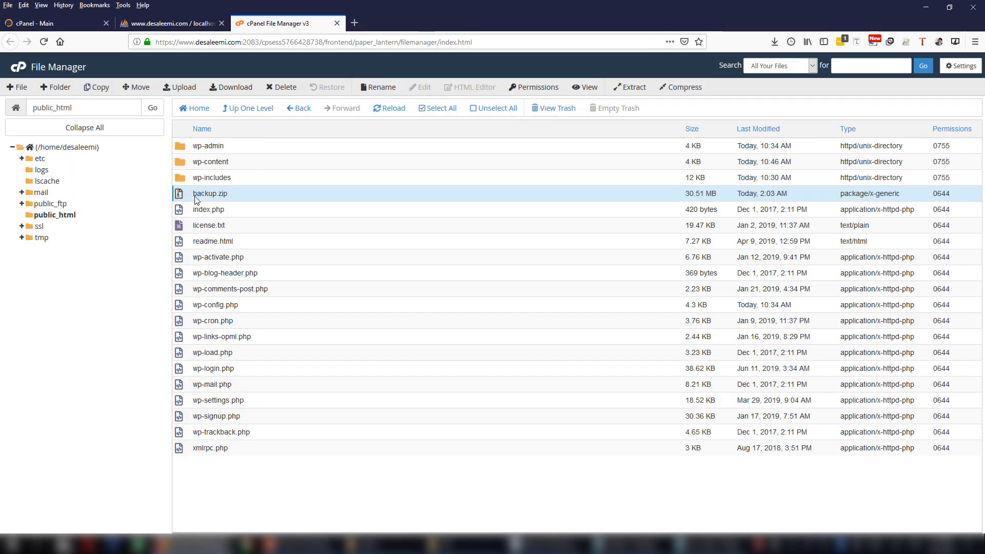
- Open wp-config.php from public_html in the File Manager code editor
{"action": "left_click", "coordinate": [215, 307]}
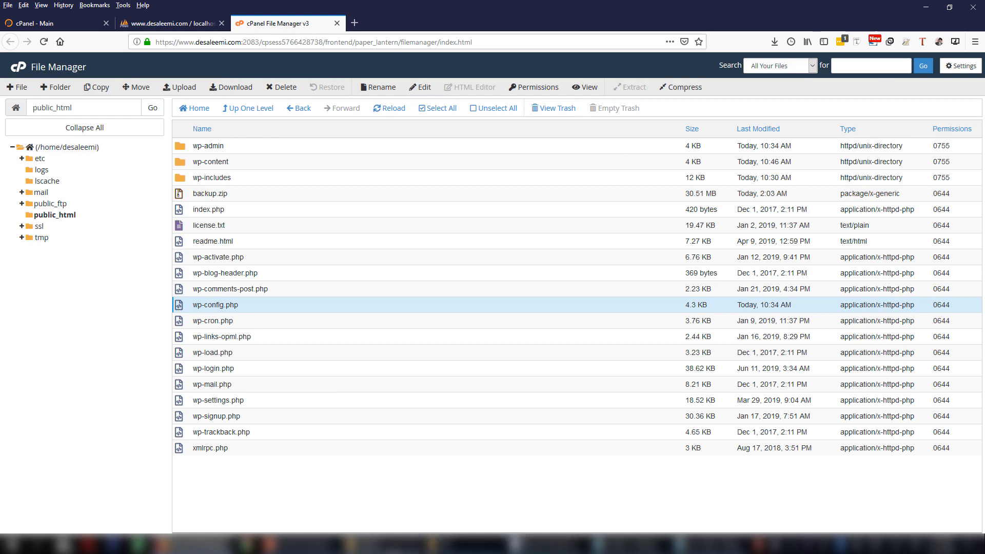
{"action": "left_click", "coordinate": [388, 544]}
{"action": "left_click", "coordinate": [378, 544]}
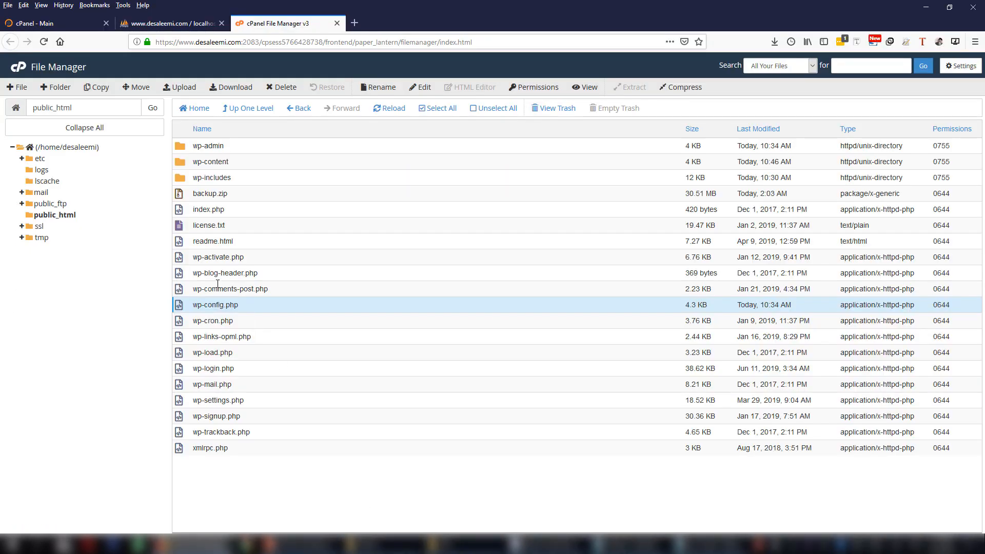
{"action": "left_click", "coordinate": [420, 88]}
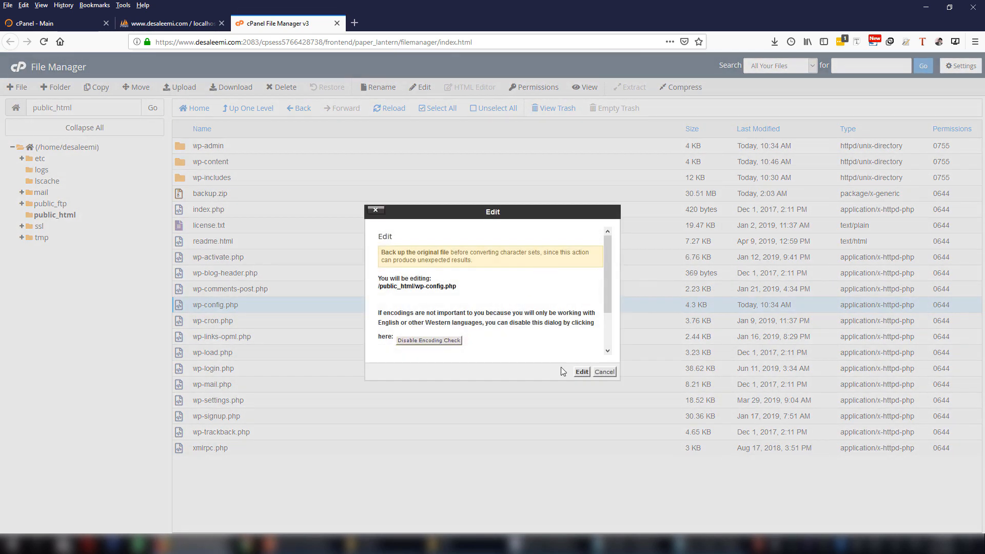
{"action": "left_click", "coordinate": [581, 372]}
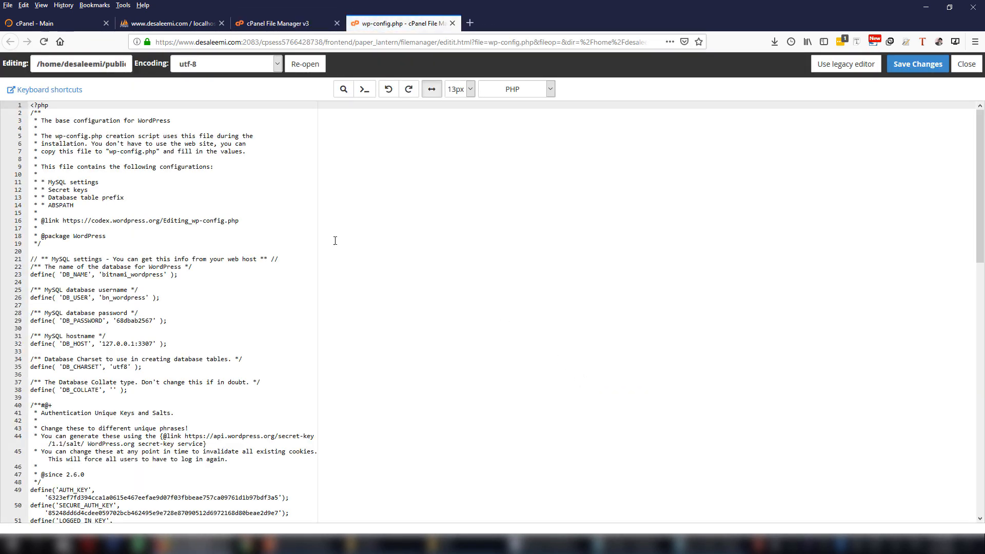
- Delete the WP_TEMP_DIR definition that points to the local Bitnami folder from wp-config.php
{"action": "scroll", "coordinate": [313, 224], "scroll_direction": "down", "scroll_amount": 12}
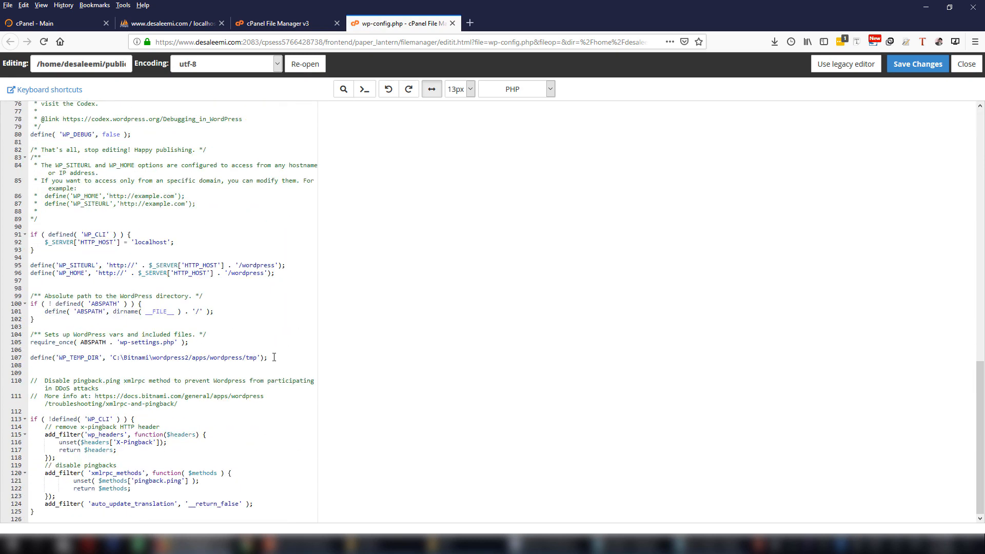
{"action": "left_click_drag", "start_coordinate": [274, 357], "coordinate": [47, 363]}
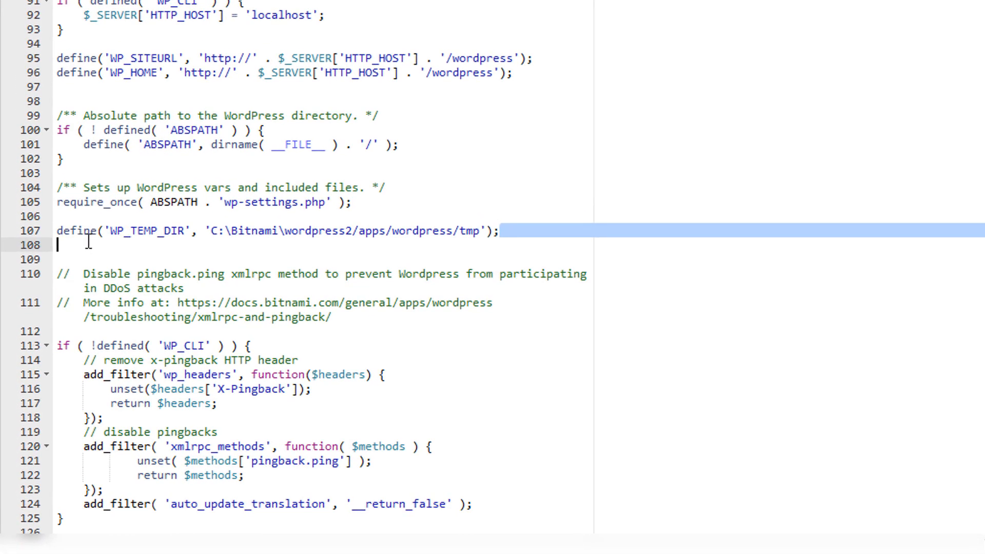
{"action": "left_click_drag", "start_coordinate": [89, 241], "coordinate": [39, 223]}
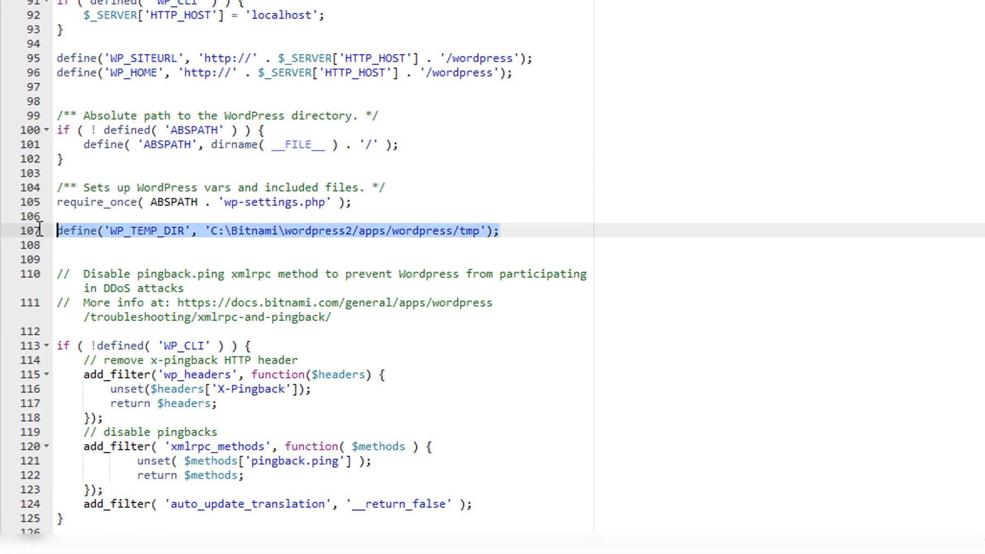
{"action": "key", "text": "Delete"}
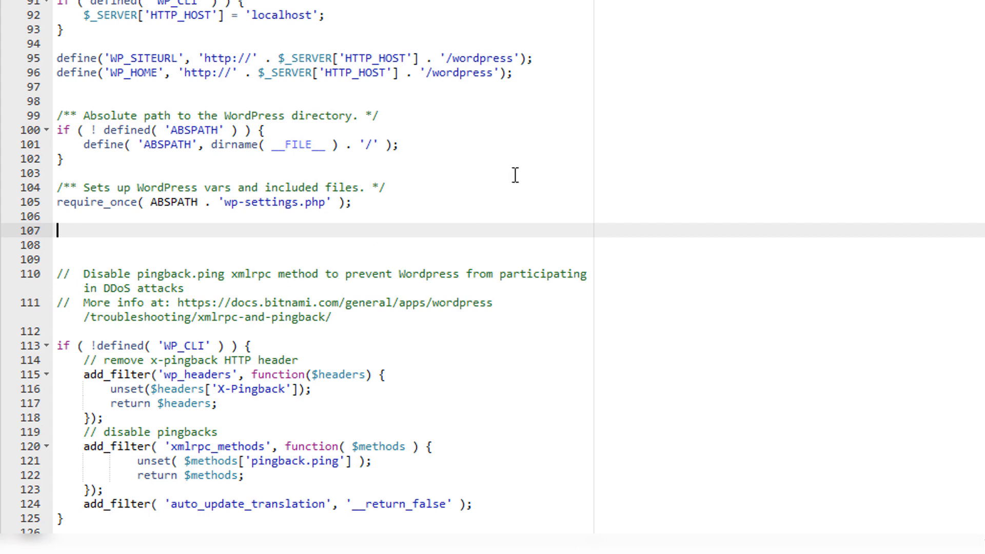
- Remove the WP_SITEURL and WP_HOME definition lines from wp-config.php
{"action": "left_click", "coordinate": [517, 73]}
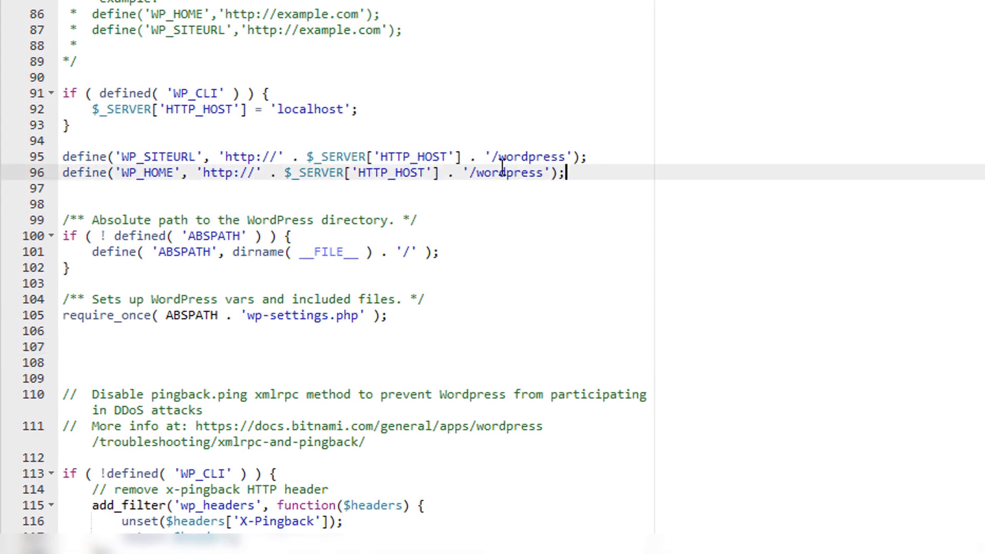
{"action": "left_click_drag", "start_coordinate": [580, 173], "coordinate": [19, 153]}
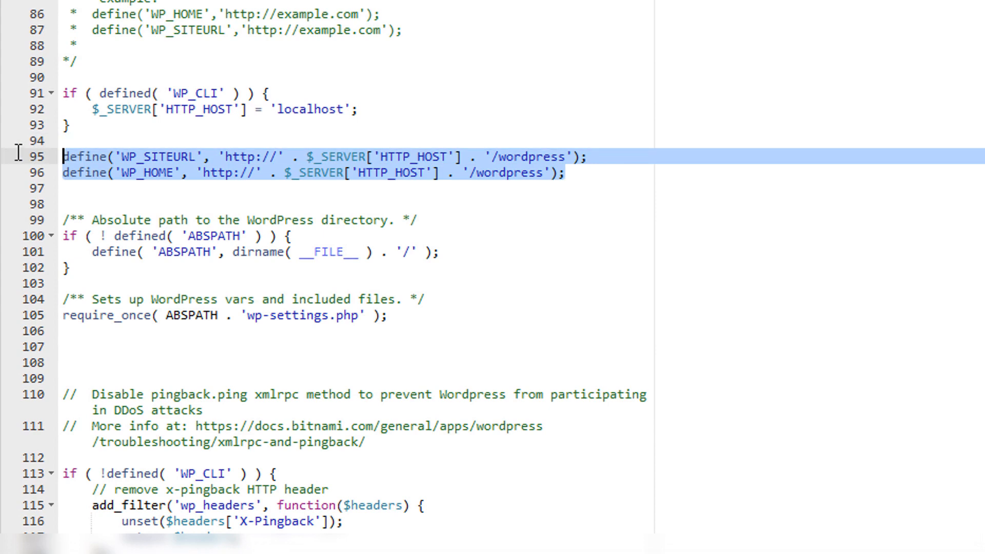
{"action": "key", "text": "ctrl+x"}
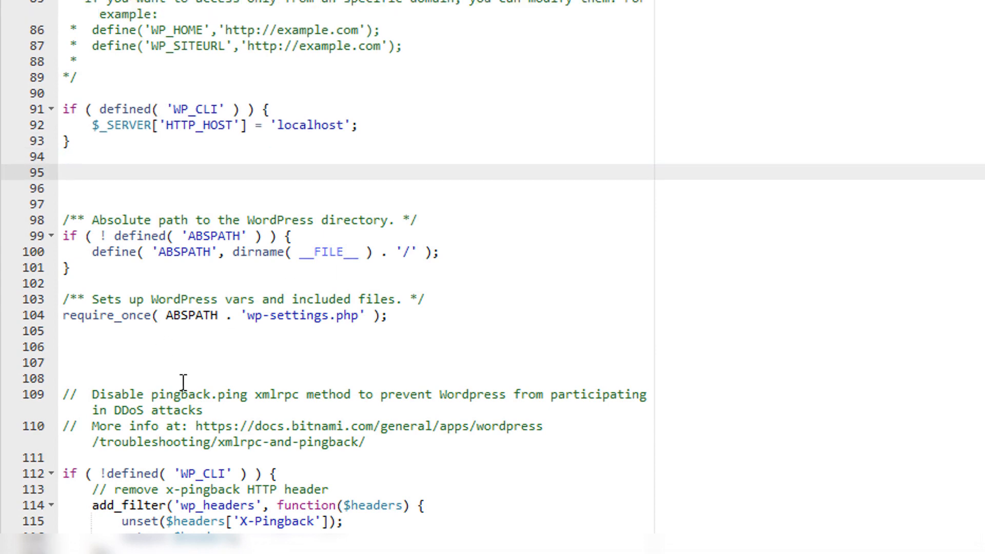
- Copy the database name from the Notepad notes and set DB_NAME in wp-config.php to desaleemi_website1
{"action": "scroll", "coordinate": [507, 277], "scroll_direction": "up", "scroll_amount": 9}
{"action": "scroll", "coordinate": [507, 277], "scroll_direction": "up", "scroll_amount": 15}
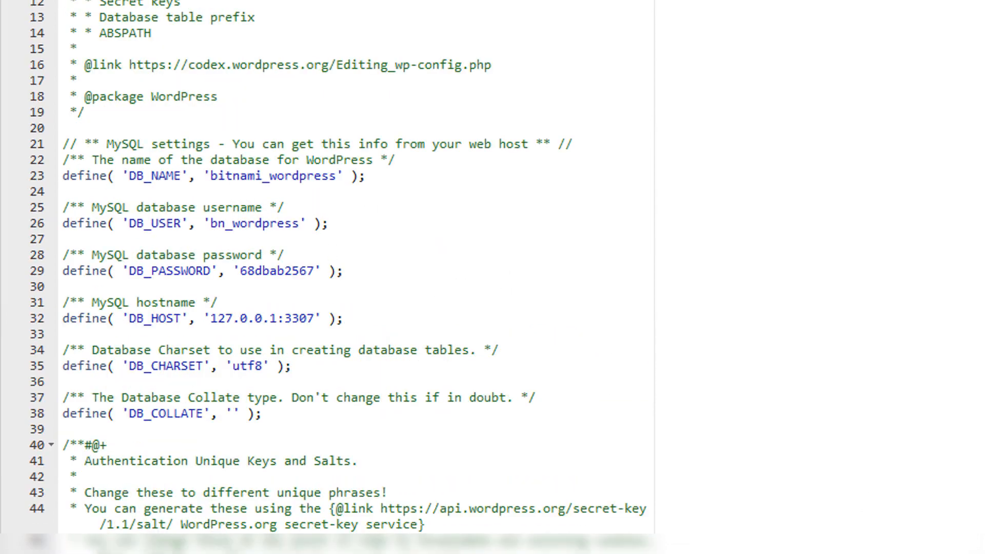
{"action": "left_click", "coordinate": [687, 338]}
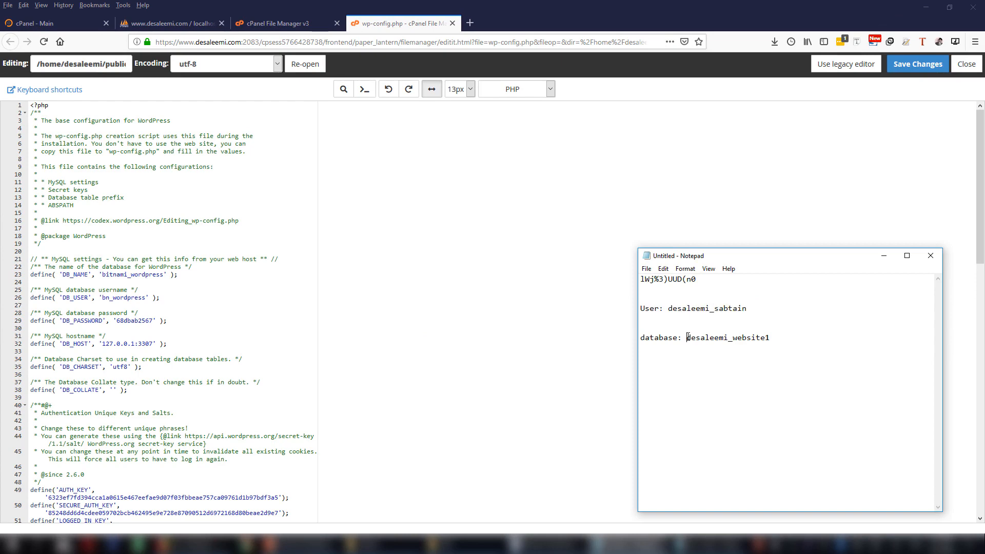
{"action": "left_click_drag", "start_coordinate": [687, 337], "coordinate": [769, 338]}
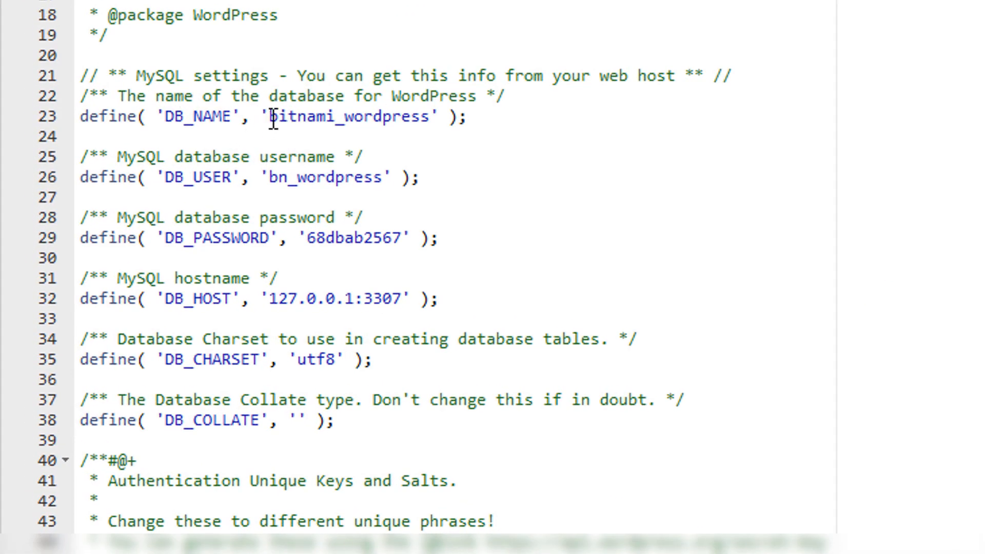
{"action": "left_click_drag", "start_coordinate": [268, 116], "coordinate": [430, 115]}
{"action": "key", "text": "ctrl+v"}
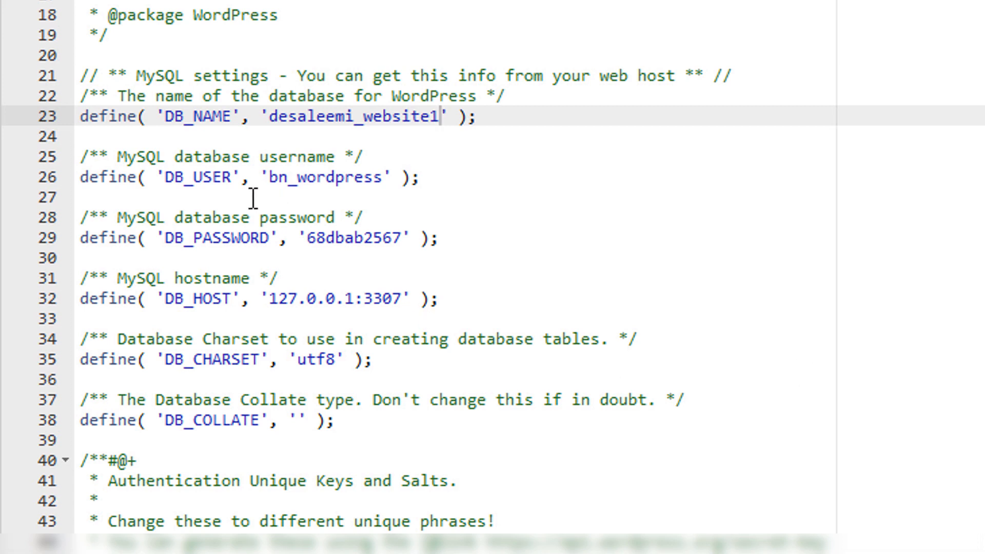
- Replace the DB_USER and DB_PASSWORD values with the hosting database username and password from the notes
{"action": "left_click_drag", "start_coordinate": [269, 177], "coordinate": [383, 177]}
{"action": "key", "text": "ctrl+v"}
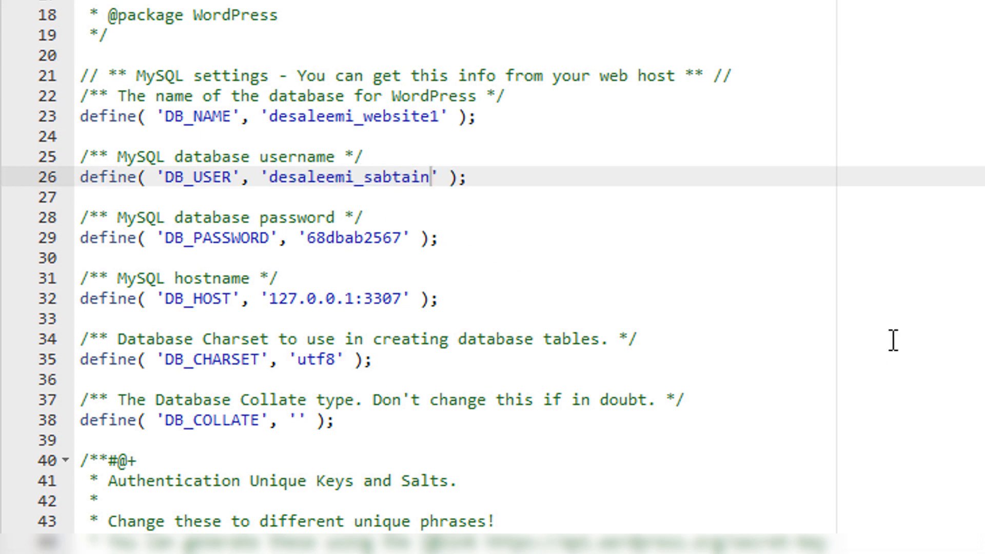
{"action": "left_click_drag", "start_coordinate": [307, 239], "coordinate": [402, 239]}
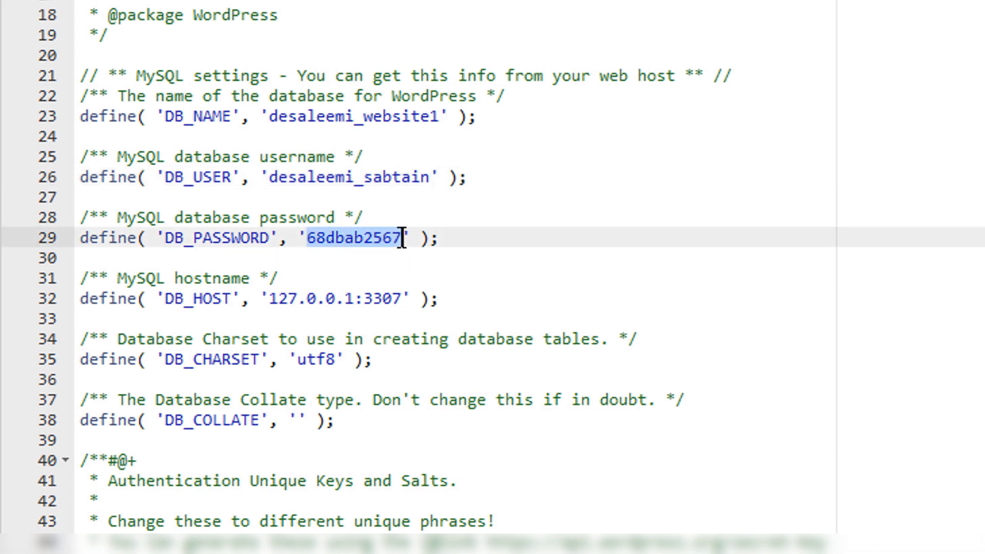
{"action": "key", "text": "ctrl+v"}
- Set the DB_HOST value in wp-config.php to localhost
{"action": "scroll", "coordinate": [538, 204], "scroll_direction": "down", "scroll_amount": 3}
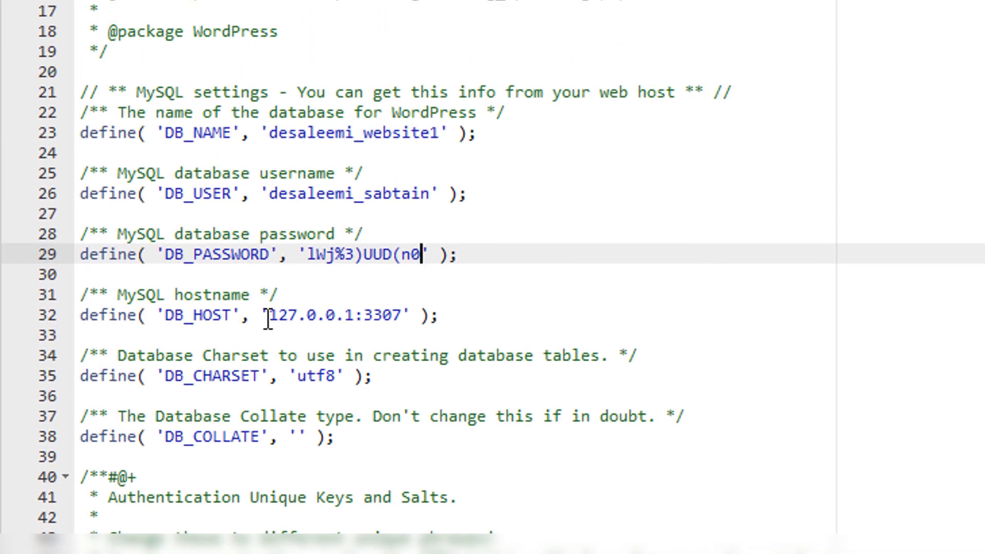
{"action": "left_click_drag", "start_coordinate": [269, 315], "coordinate": [403, 313]}
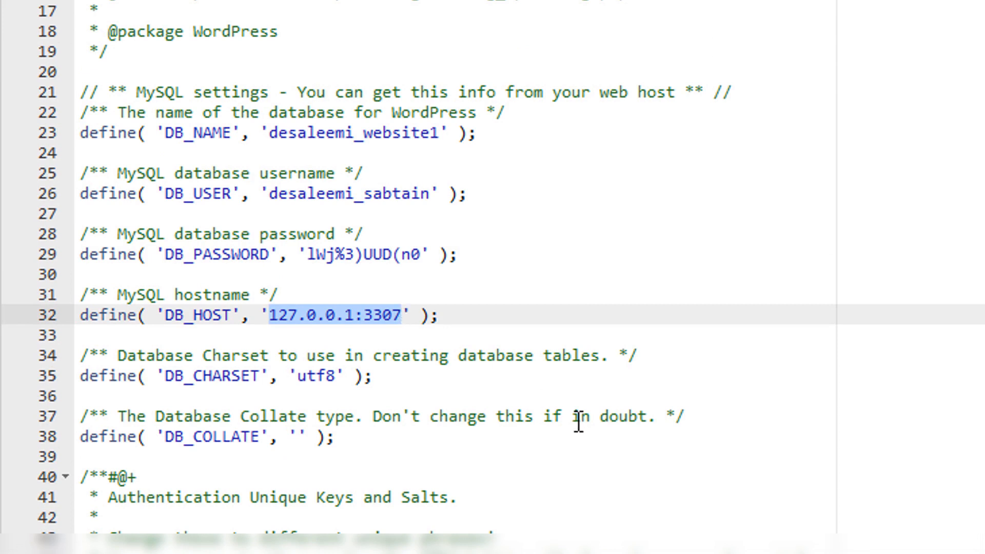
{"action": "type", "text": "localhost"}
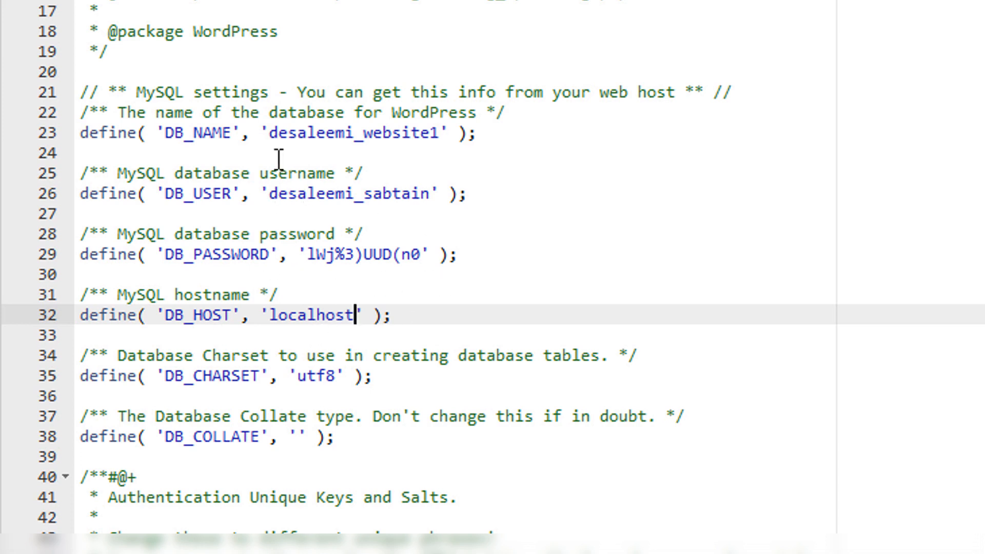
- Check the edited database settings and save the changes to wp-config.php
{"action": "left_click_drag", "start_coordinate": [270, 134], "coordinate": [442, 132]}
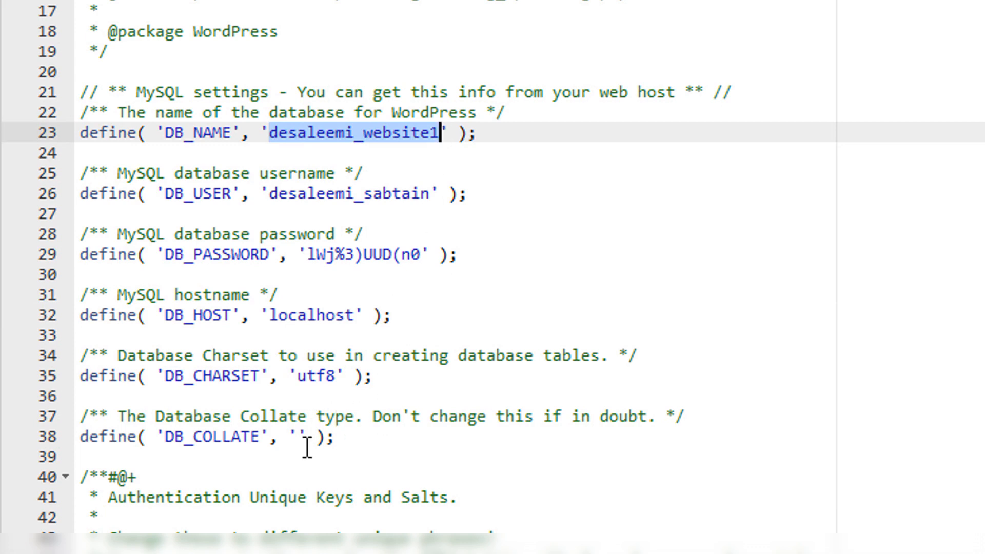
{"action": "scroll", "coordinate": [918, 481], "scroll_direction": "down", "scroll_amount": 15}
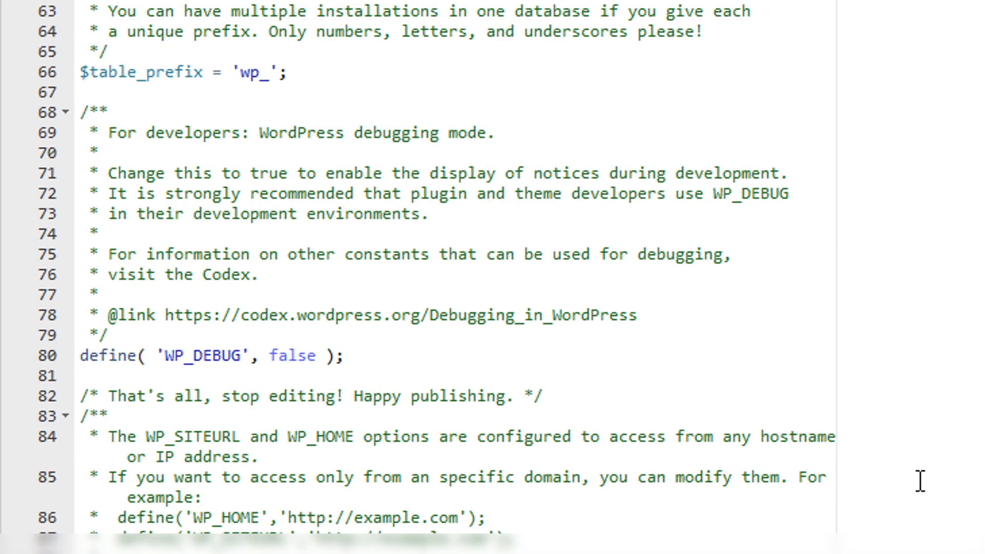
{"action": "scroll", "coordinate": [926, 470], "scroll_direction": "up", "scroll_amount": 3}
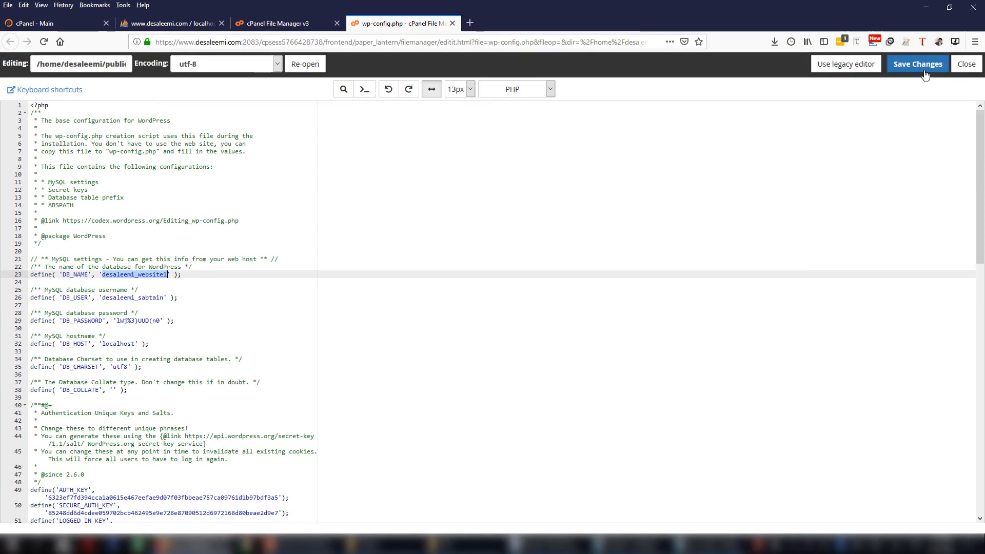
{"action": "left_click", "coordinate": [925, 75]}
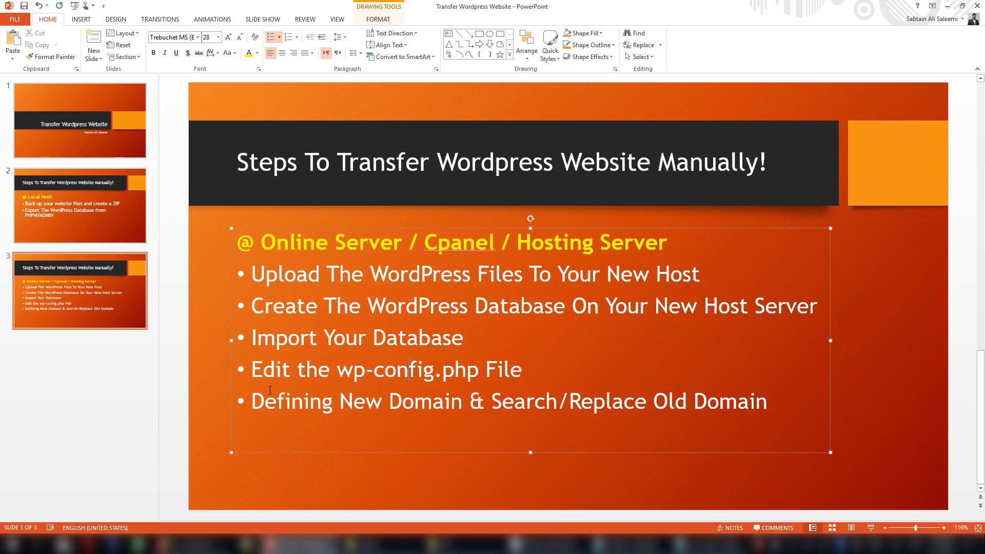
- Switch to the PowerPoint checklist and review the wp-config.php step and the new domain and search/replace step
{"action": "left_click_drag", "start_coordinate": [254, 372], "coordinate": [535, 366]}
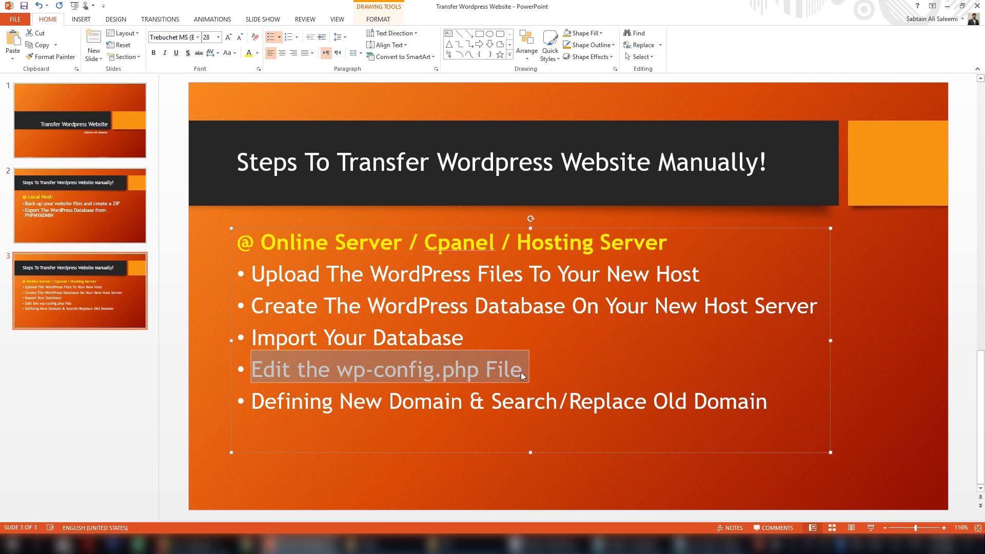
{"action": "left_click", "coordinate": [381, 396]}
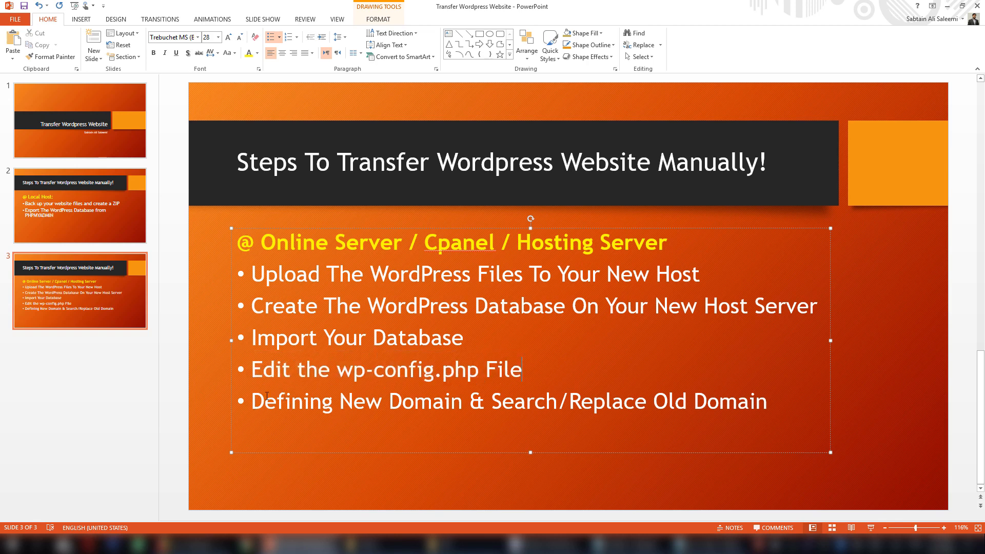
{"action": "left_click_drag", "start_coordinate": [258, 408], "coordinate": [757, 410]}
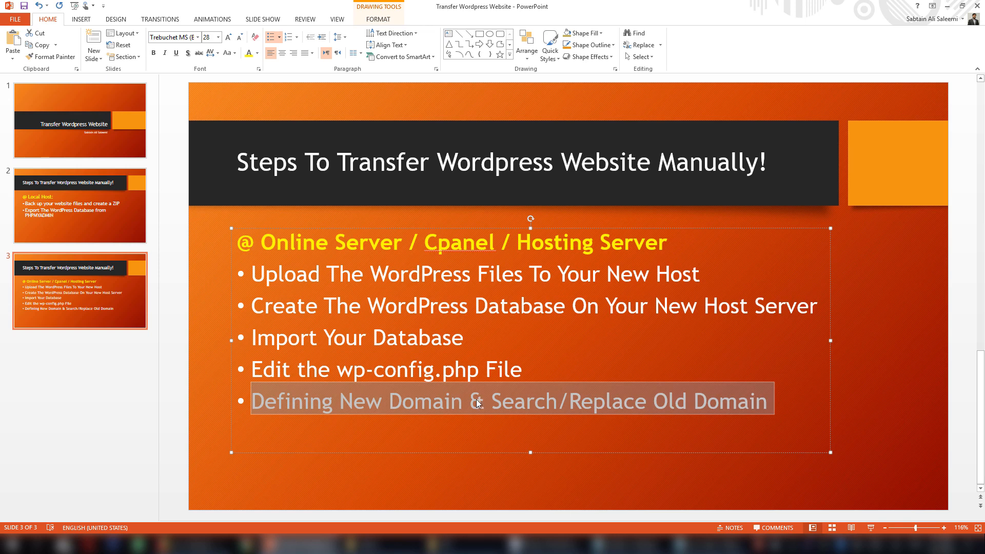
- Switch to the Bitnami WordPress Stack manager and open the local WordPress site in the browser
{"action": "left_click", "coordinate": [523, 545]}
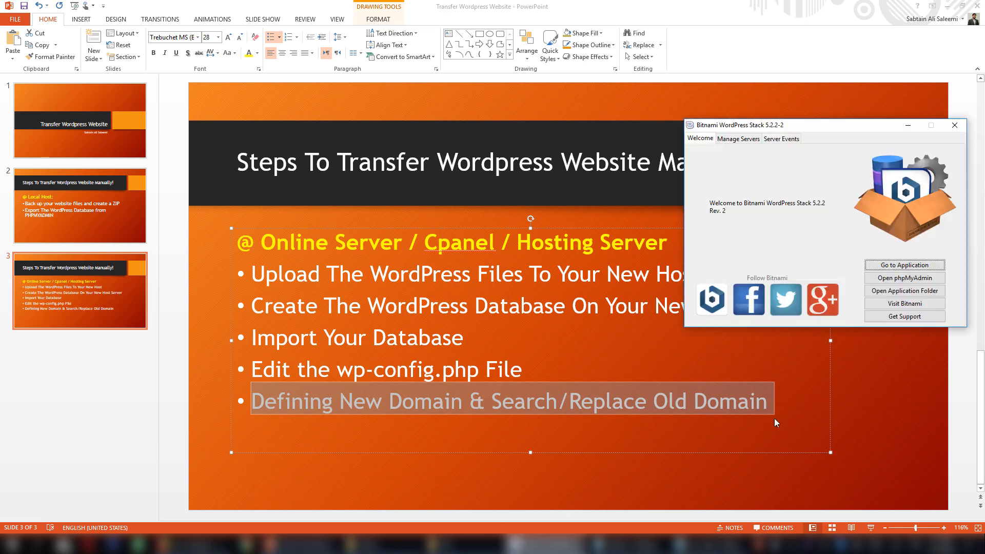
{"action": "left_click", "coordinate": [889, 266]}
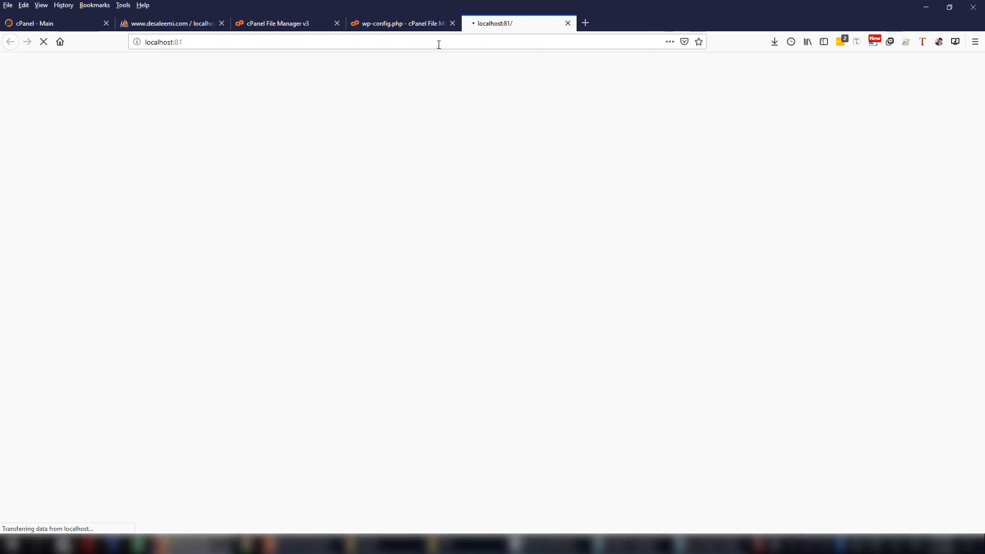
{"action": "left_click", "coordinate": [528, 180]}
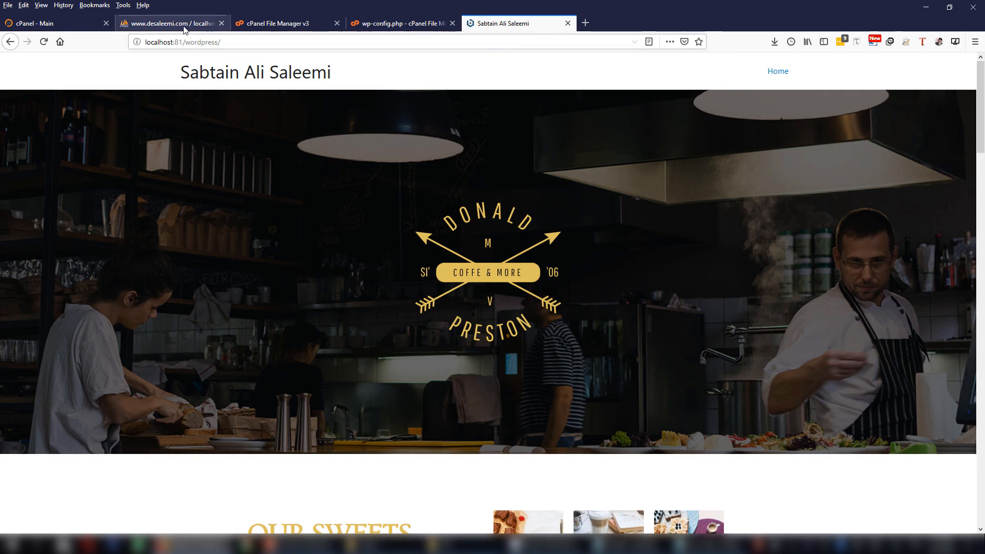
- Open the wp_options table of the desaleemi_website1 database in phpMyAdmin and review its siteurl and home rows
{"action": "left_click", "coordinate": [169, 23]}
{"action": "left_click", "coordinate": [497, 24]}
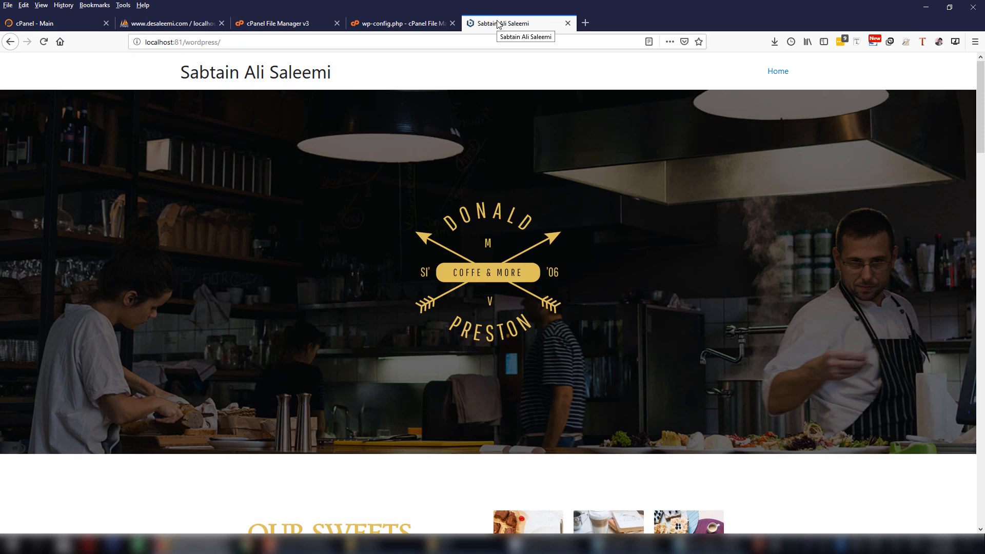
{"action": "left_click", "coordinate": [167, 26]}
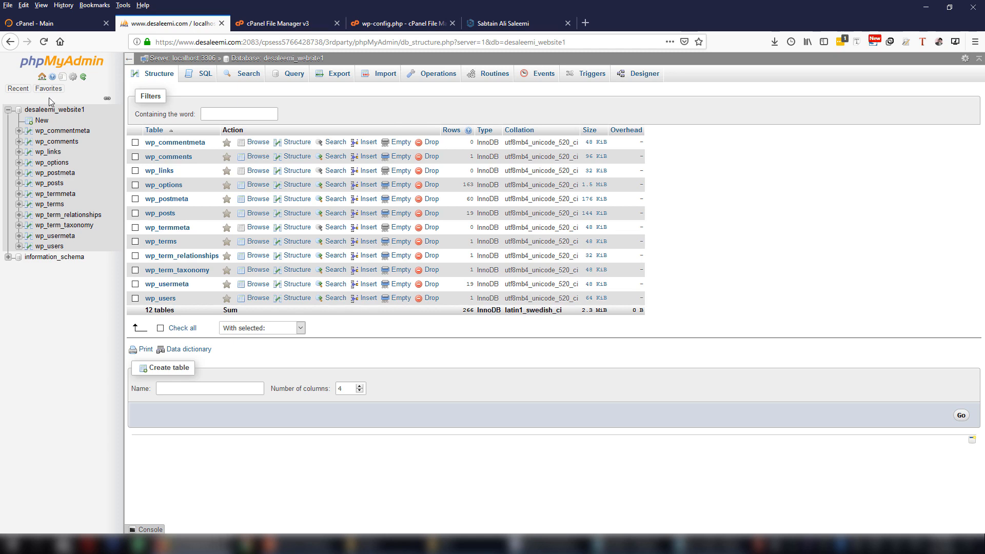
{"action": "left_click", "coordinate": [57, 166]}
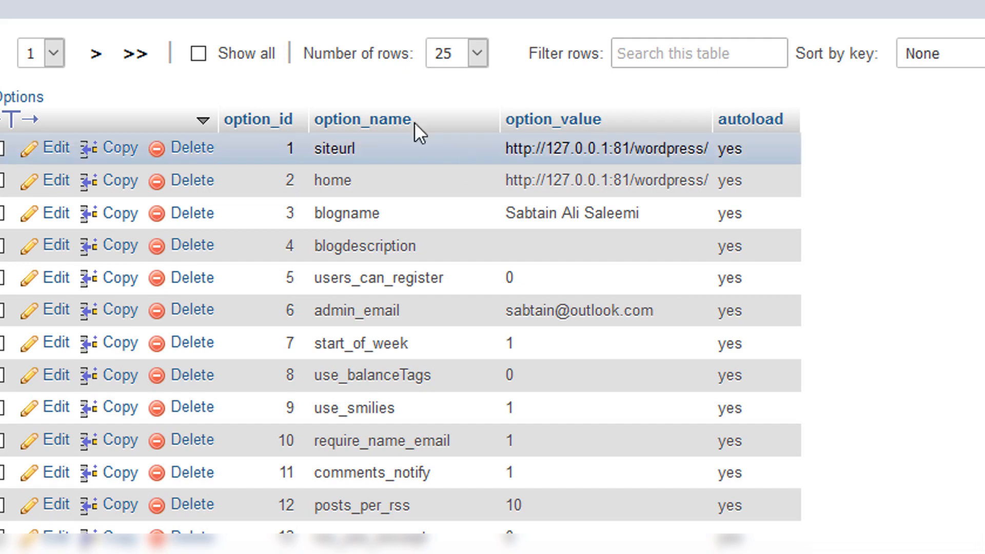
{"action": "left_click", "coordinate": [340, 182]}
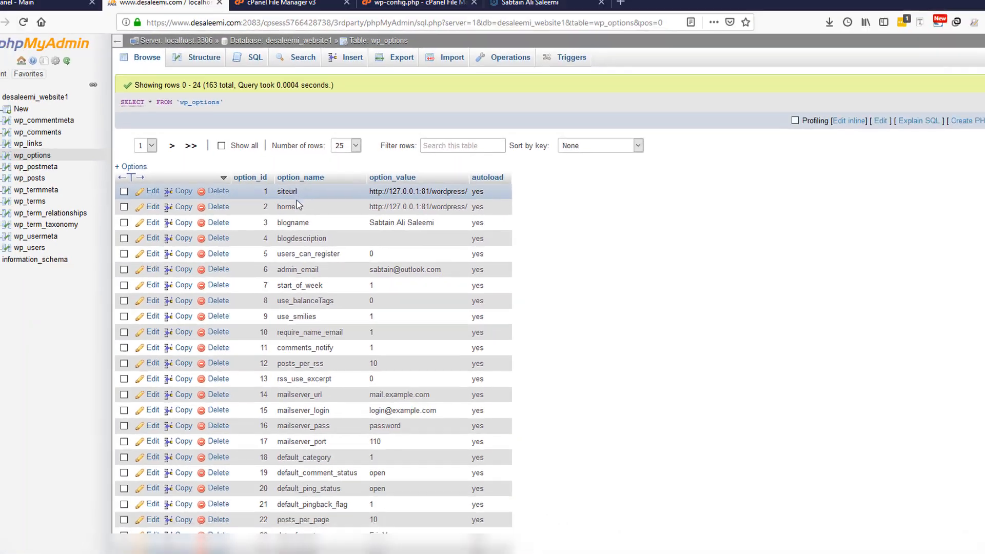
{"action": "scroll", "coordinate": [434, 215], "scroll_direction": "down", "scroll_amount": 5}
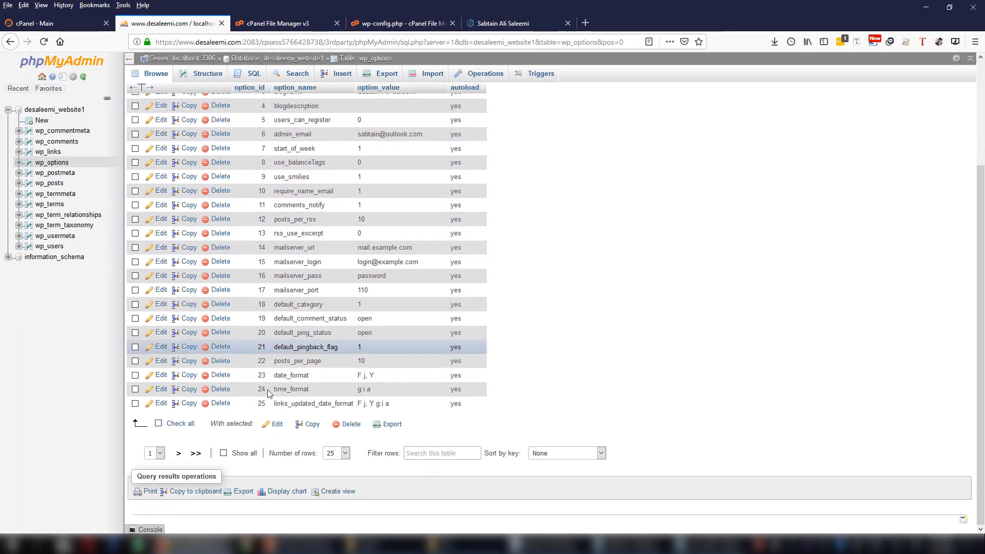
{"action": "left_click", "coordinate": [178, 454]}
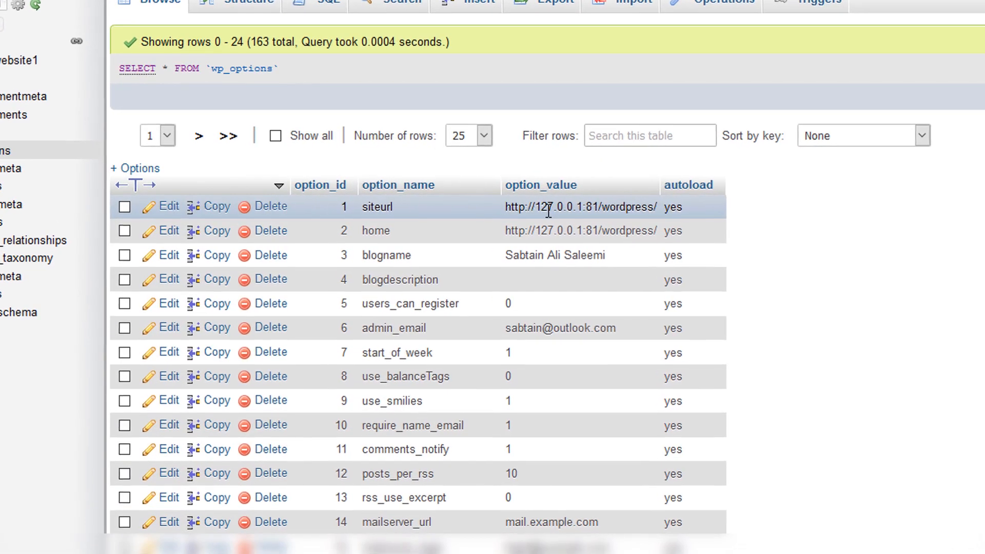
{"action": "double_click", "coordinate": [455, 203]}
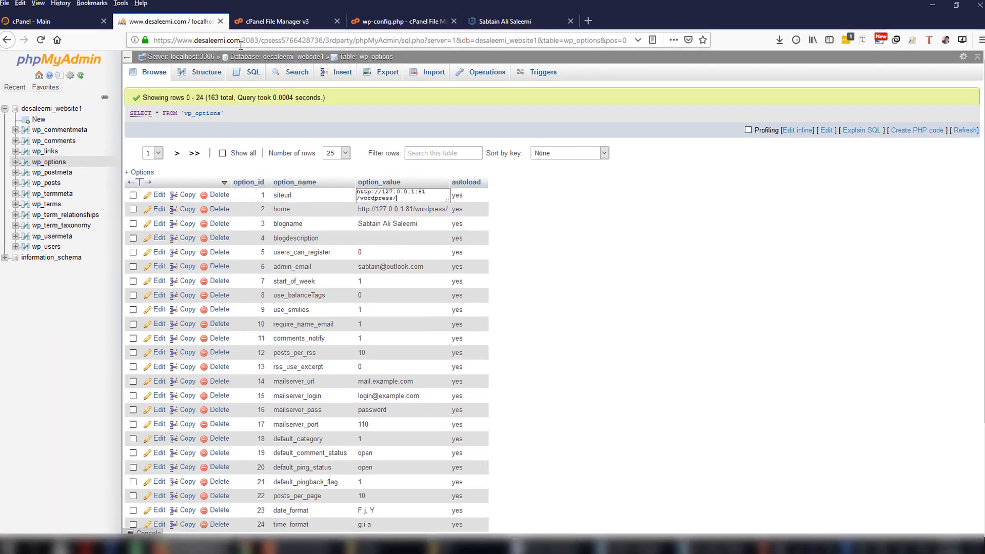
{"action": "left_click_drag", "start_coordinate": [241, 43], "coordinate": [154, 36]}
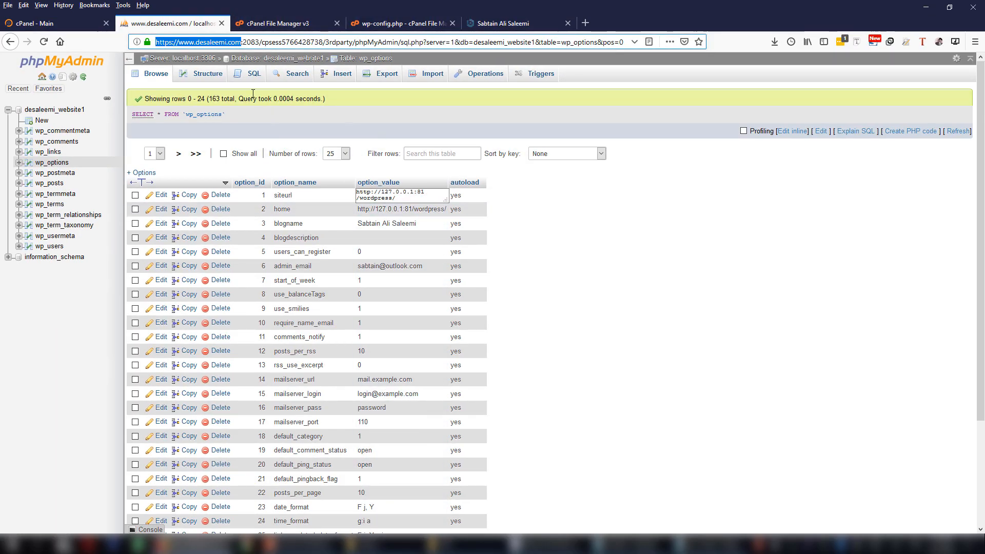
{"action": "left_click", "coordinate": [201, 41]}
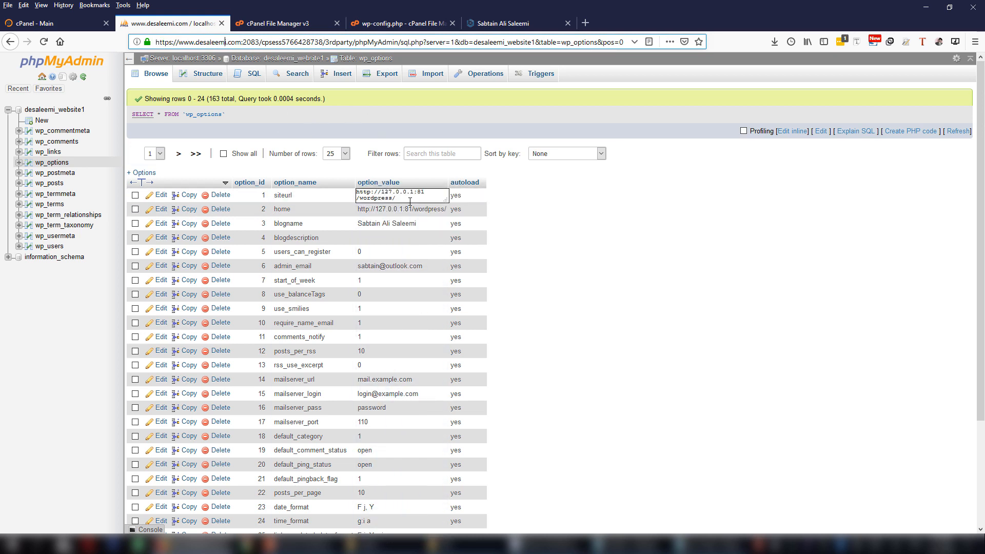
{"action": "left_click_drag", "start_coordinate": [241, 42], "coordinate": [152, 41]}
{"action": "key", "text": "ctrl+c"}
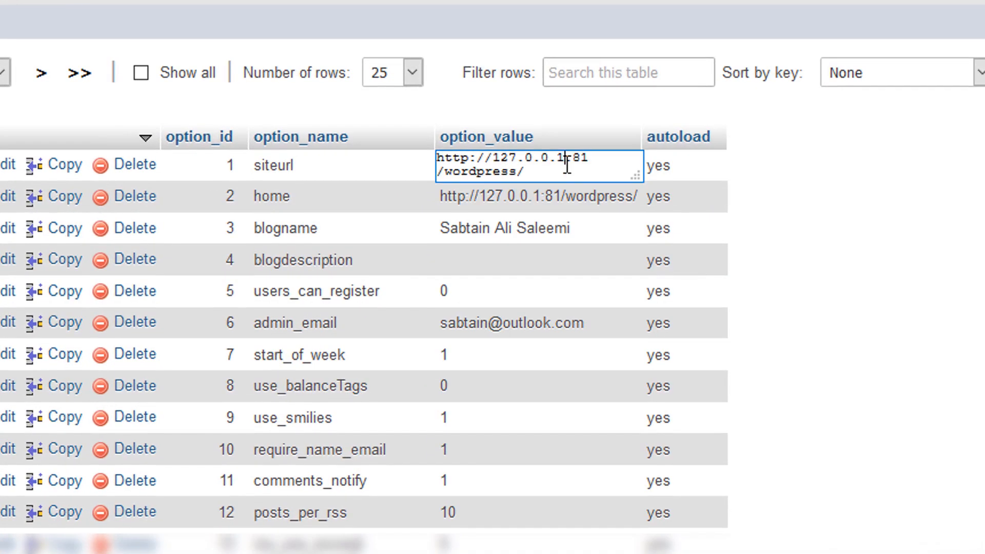
{"action": "triple_click", "coordinate": [414, 195]}
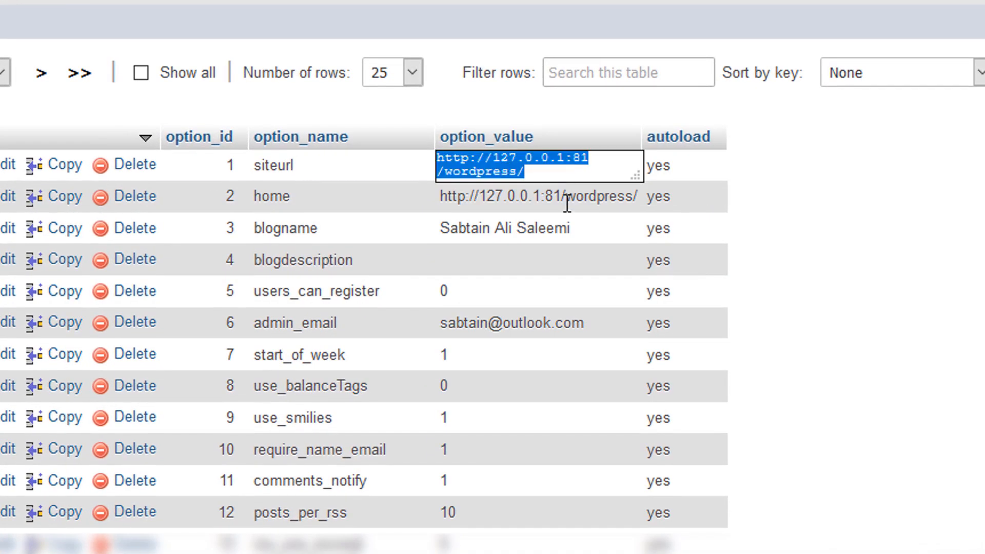
{"action": "key", "text": "ctrl+v"}
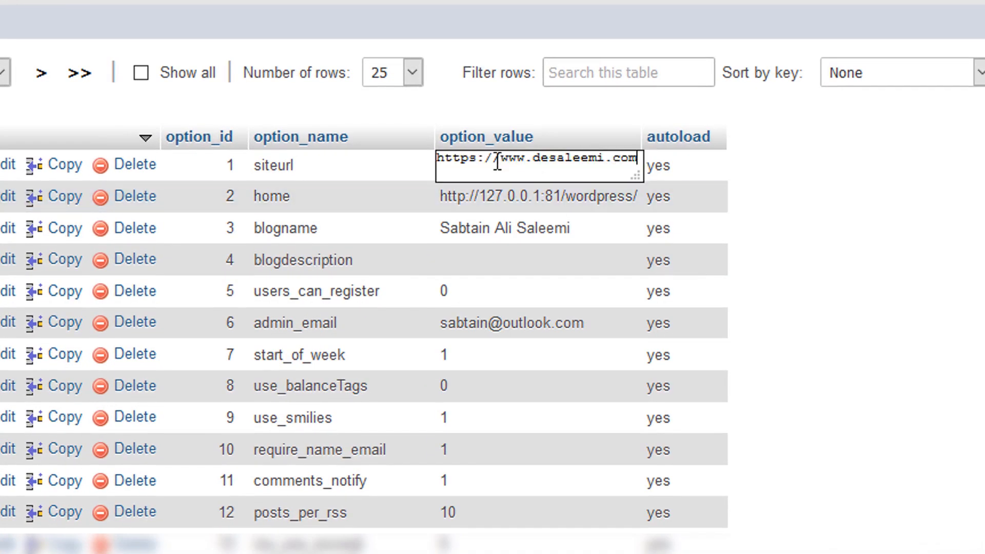
{"action": "left_click", "coordinate": [517, 197]}
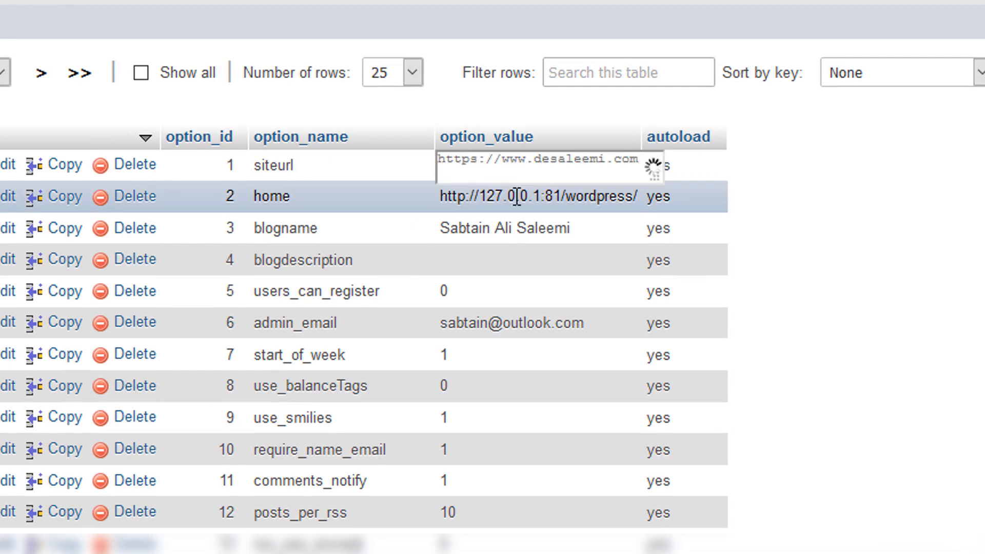
{"action": "double_click", "coordinate": [504, 266]}
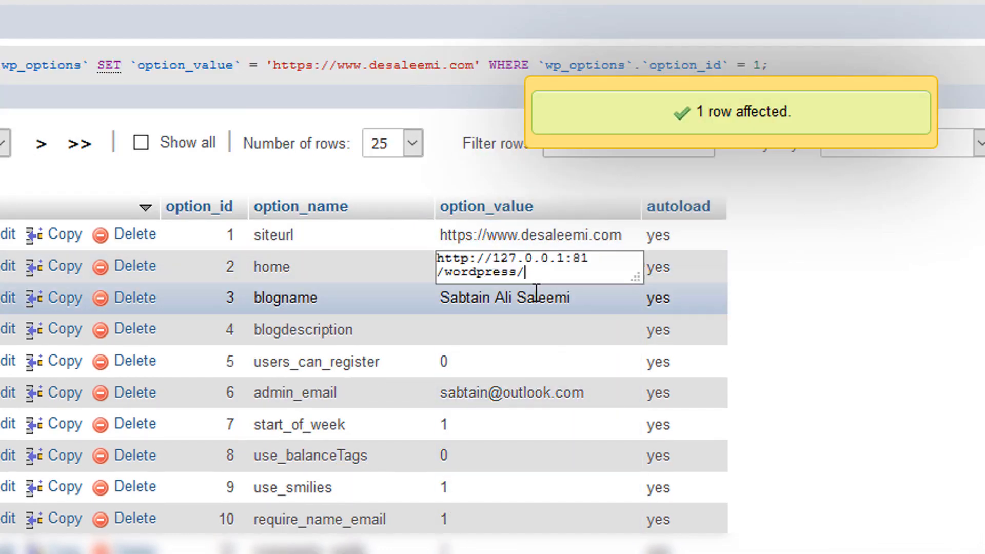
{"action": "key", "text": "ctrl+a"}
{"action": "key", "text": "ctrl+v"}
{"action": "left_click", "coordinate": [602, 359]}
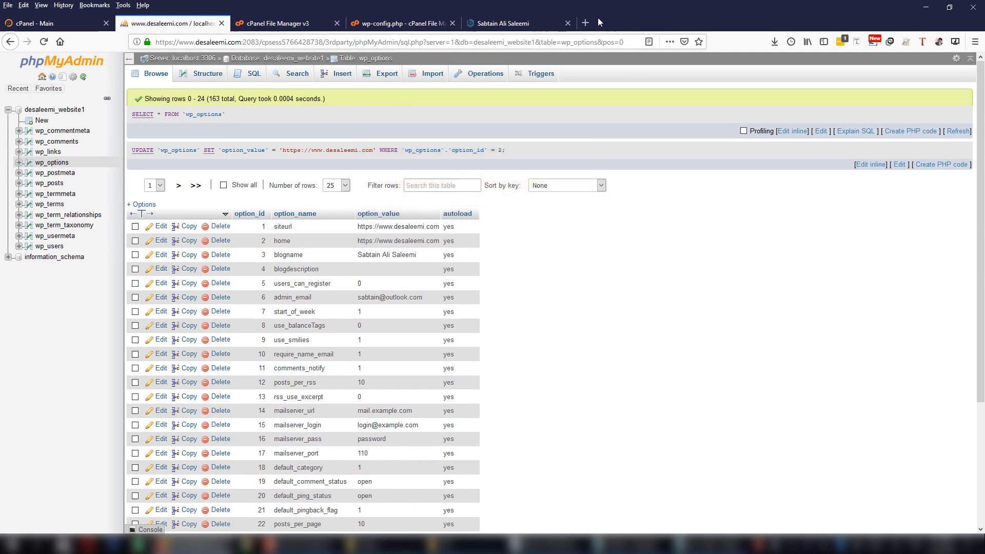
- Open desaleemi.com in a new browser tab and look through the whole live home page
{"action": "left_click", "coordinate": [585, 23]}
{"action": "type", "text": "desa"}
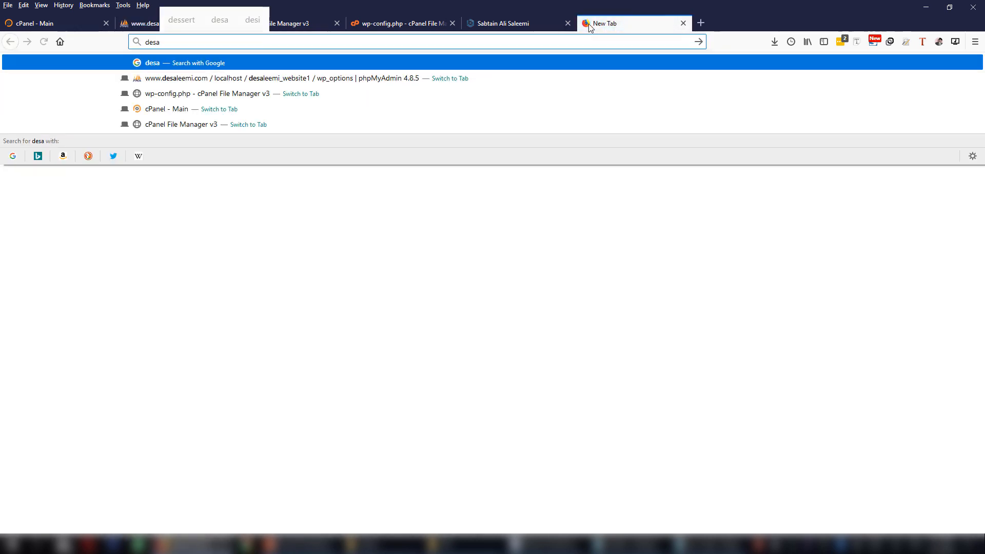
{"action": "type", "text": "leemi.com"}
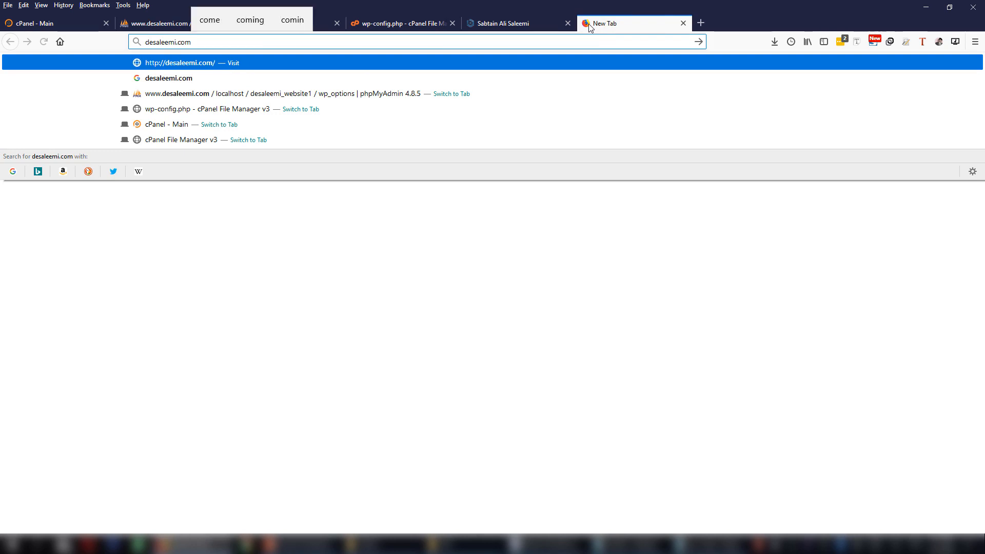
{"action": "key", "text": "Return"}
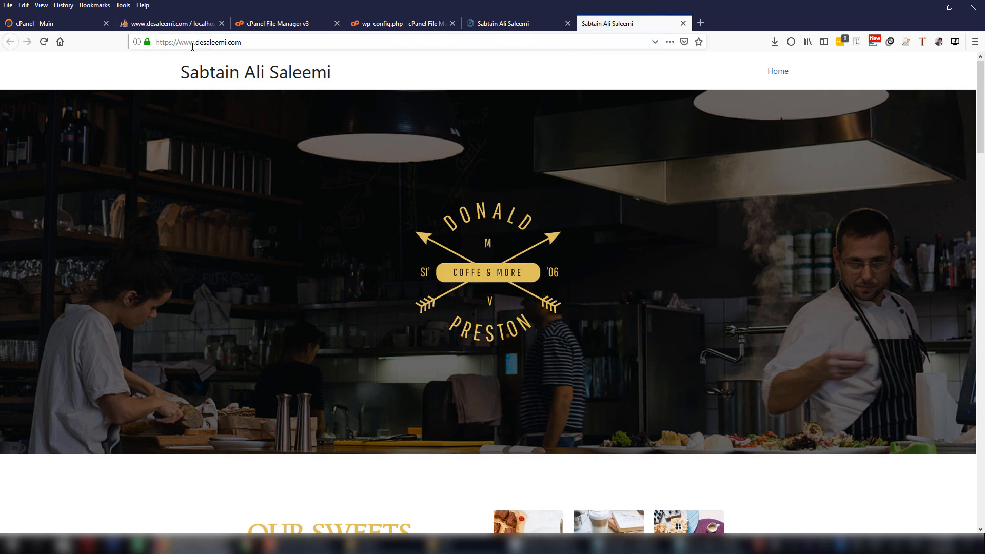
{"action": "left_click_drag", "start_coordinate": [189, 46], "coordinate": [285, 46]}
{"action": "left_click", "coordinate": [761, 272]}
{"action": "scroll", "coordinate": [762, 274], "scroll_direction": "down", "scroll_amount": 17}
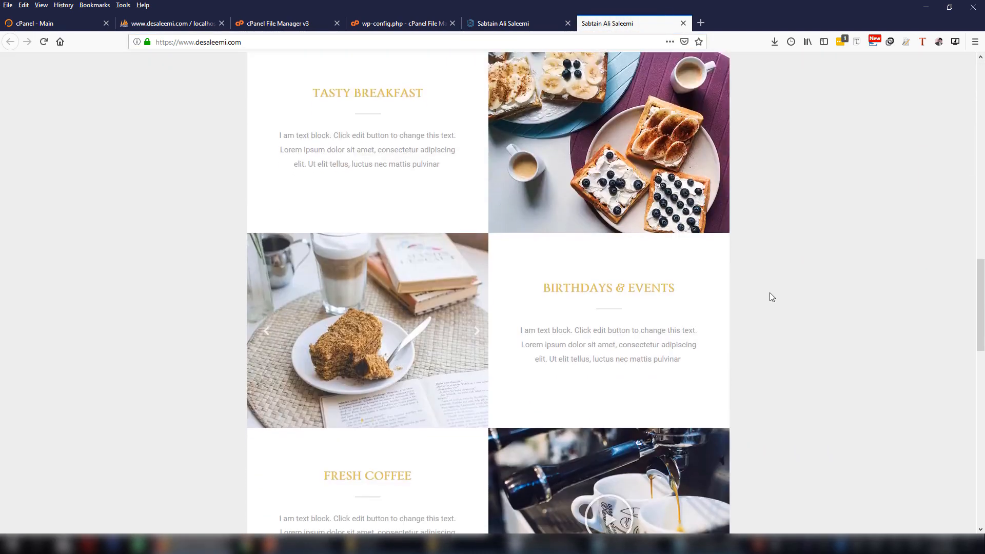
{"action": "scroll", "coordinate": [771, 297], "scroll_direction": "down", "scroll_amount": 15}
{"action": "scroll", "coordinate": [650, 362], "scroll_direction": "up", "scroll_amount": 20}
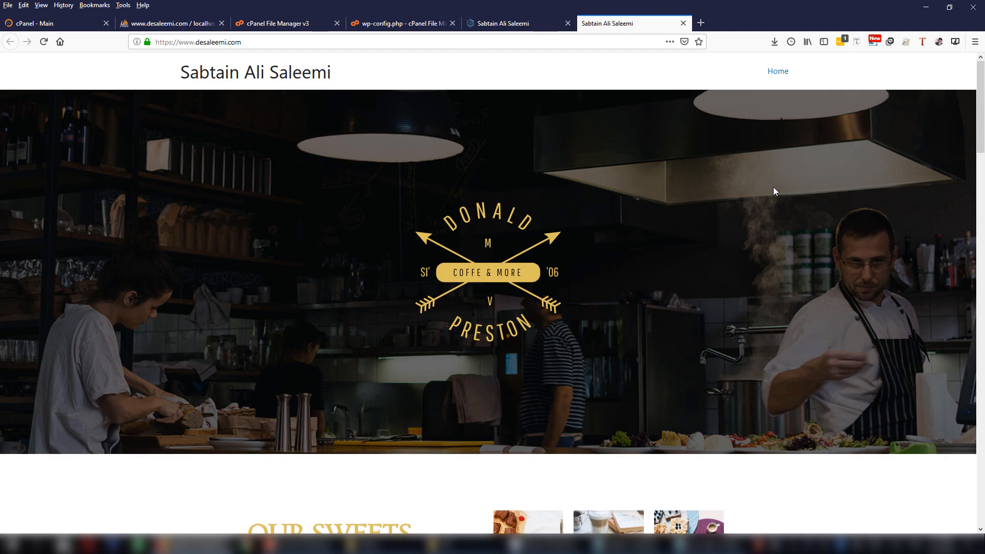
{"action": "scroll", "coordinate": [774, 269], "scroll_direction": "down", "scroll_amount": 15}
{"action": "scroll", "coordinate": [779, 272], "scroll_direction": "up", "scroll_amount": 15}
- Compare the wp_options URL values and the local WordPress site with the live desaleemi.com site
{"action": "left_click", "coordinate": [175, 23]}
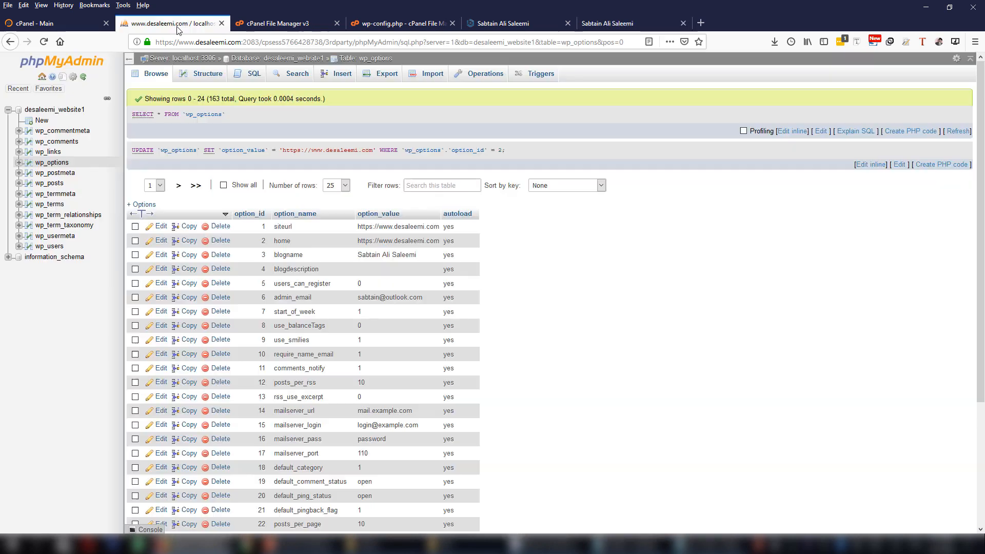
{"action": "left_click", "coordinate": [638, 25]}
{"action": "left_click", "coordinate": [517, 26]}
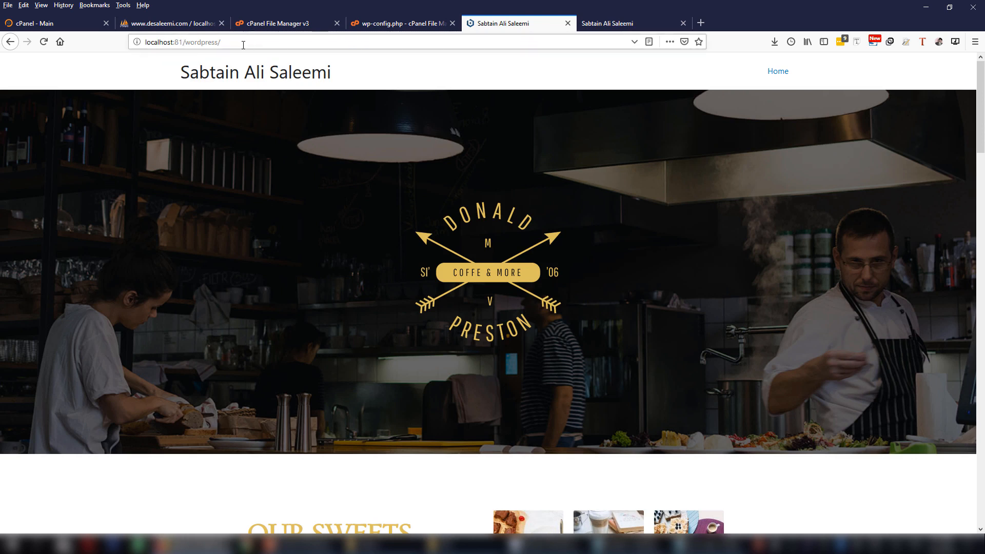
{"action": "left_click", "coordinate": [668, 25]}
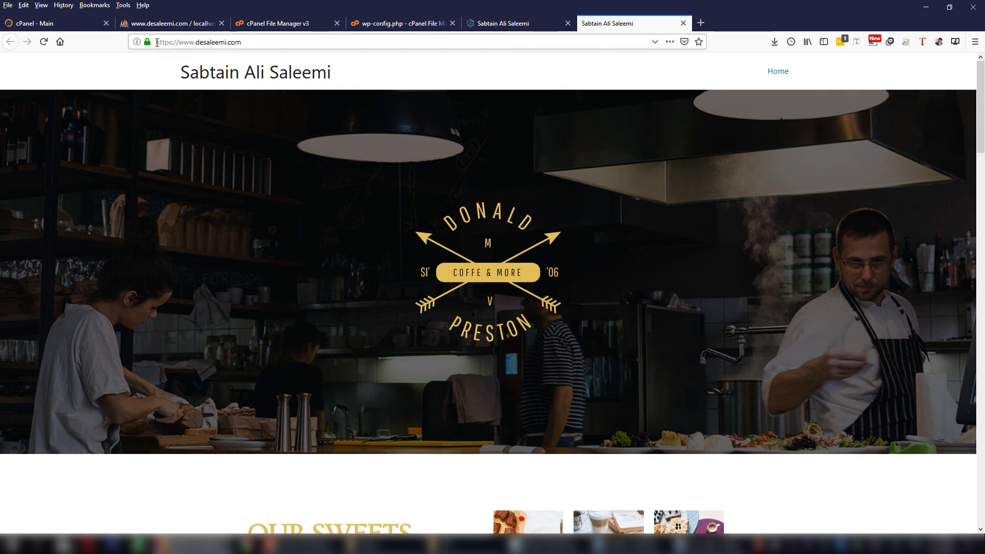
- Open the live site's admin login page by adding /wp-admin to the desaleemi.com address
{"action": "left_click", "coordinate": [280, 35]}
{"action": "left_click", "coordinate": [320, 45]}
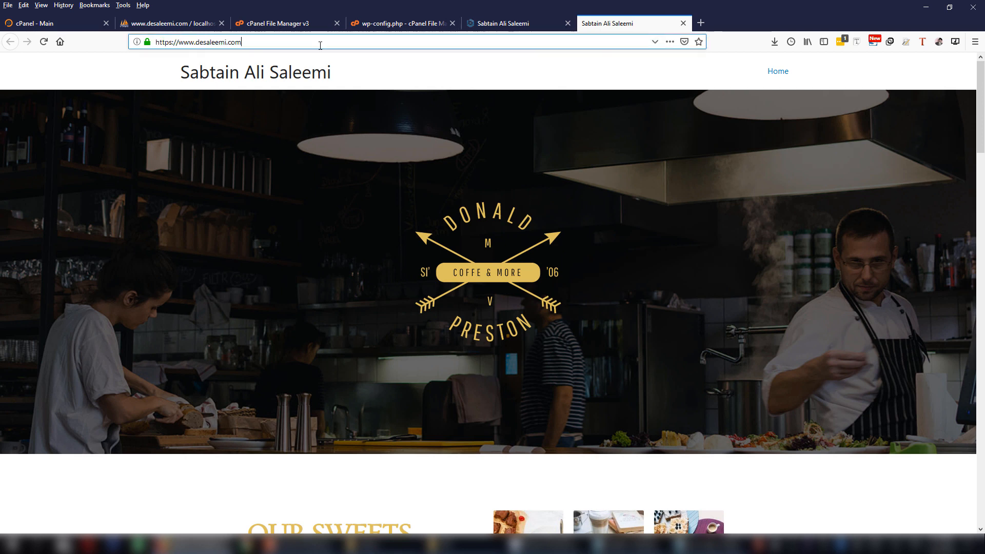
{"action": "type", "text": "/wp-admin"}
{"action": "key", "text": "Return"}
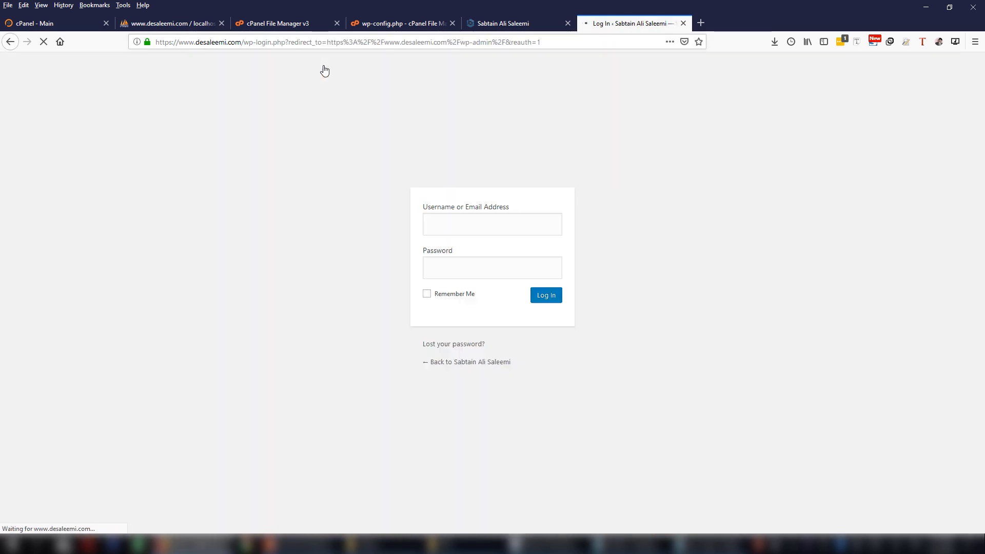
- Enter the WordPress username and account password and log in to the live site's dashboard
{"action": "type", "text": "sabtain"}
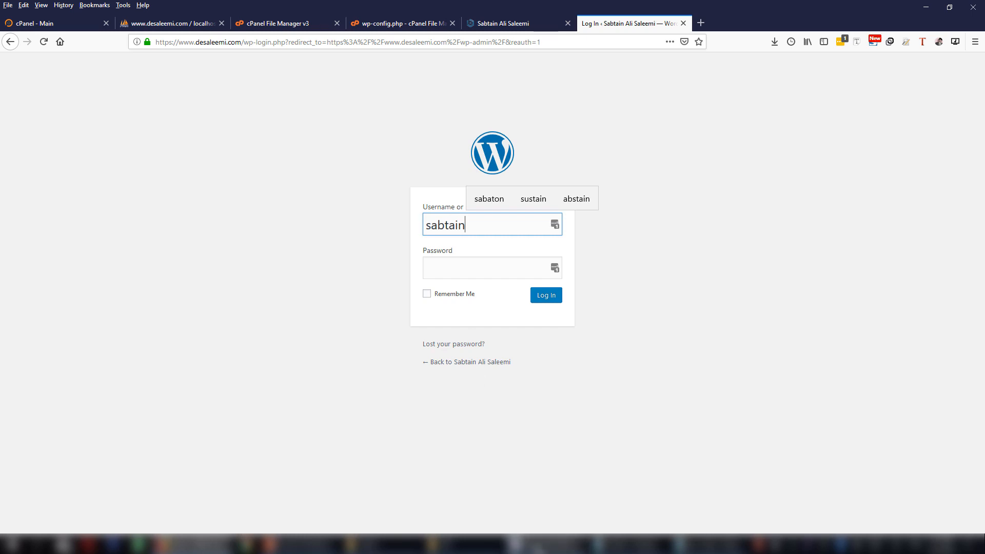
{"action": "left_click", "coordinate": [538, 548]}
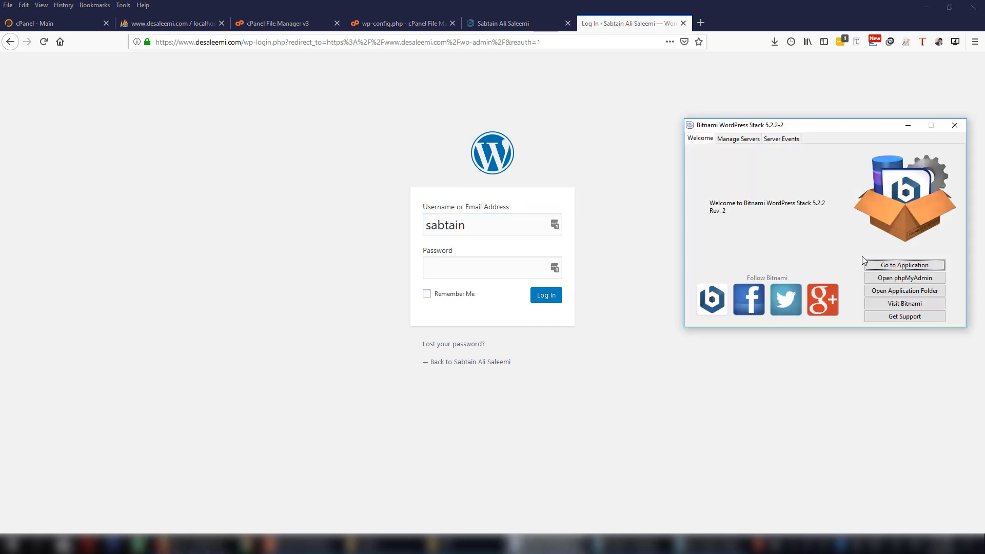
{"action": "left_click", "coordinate": [450, 266]}
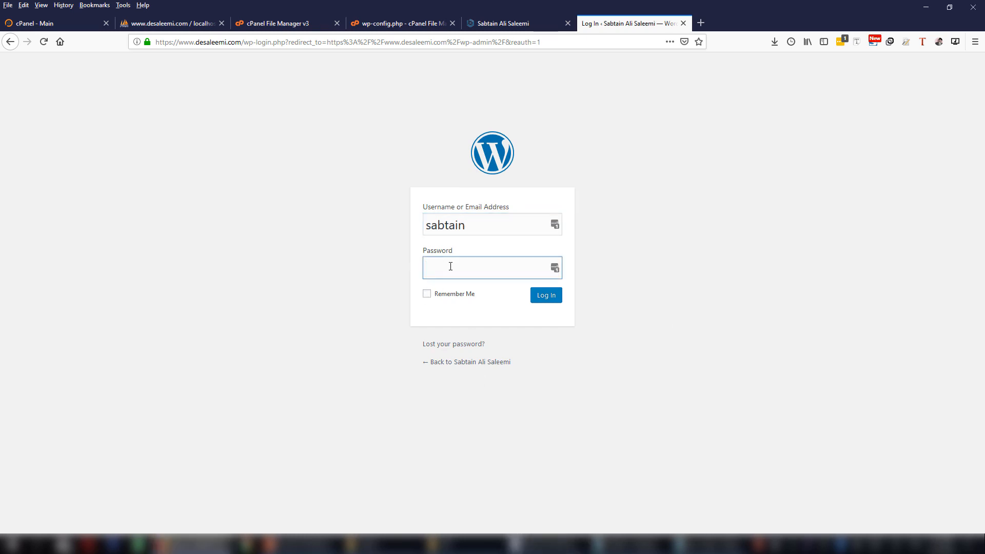
{"action": "key", "text": "Return"}
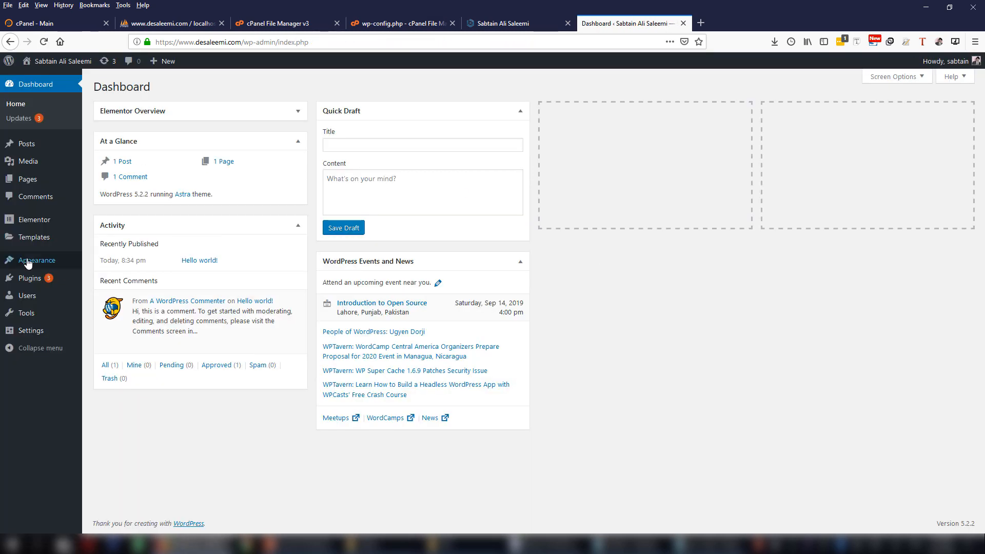
- Search the plugin directory for "search replace", then install and activate the Better Search Replace plugin
{"action": "left_click", "coordinate": [28, 280]}
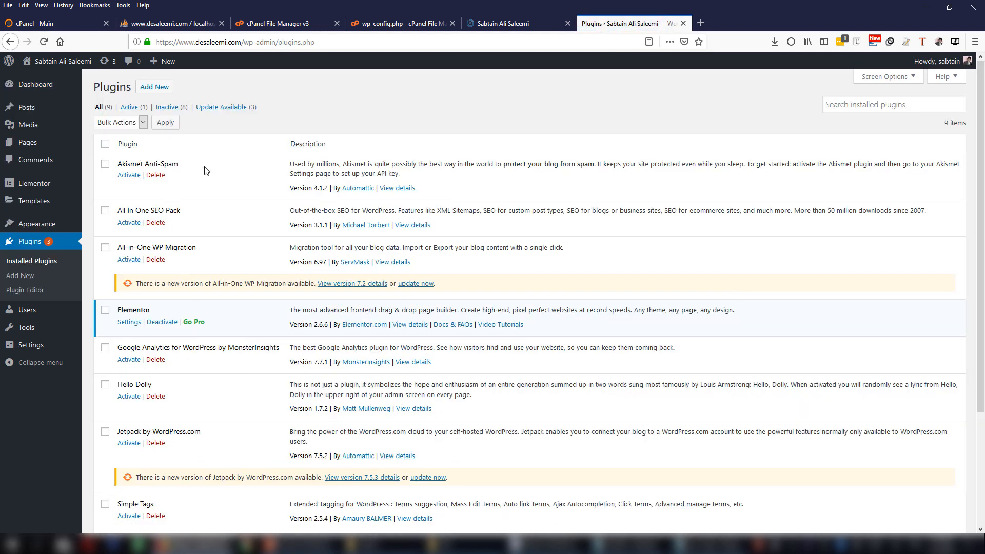
{"action": "left_click", "coordinate": [164, 96]}
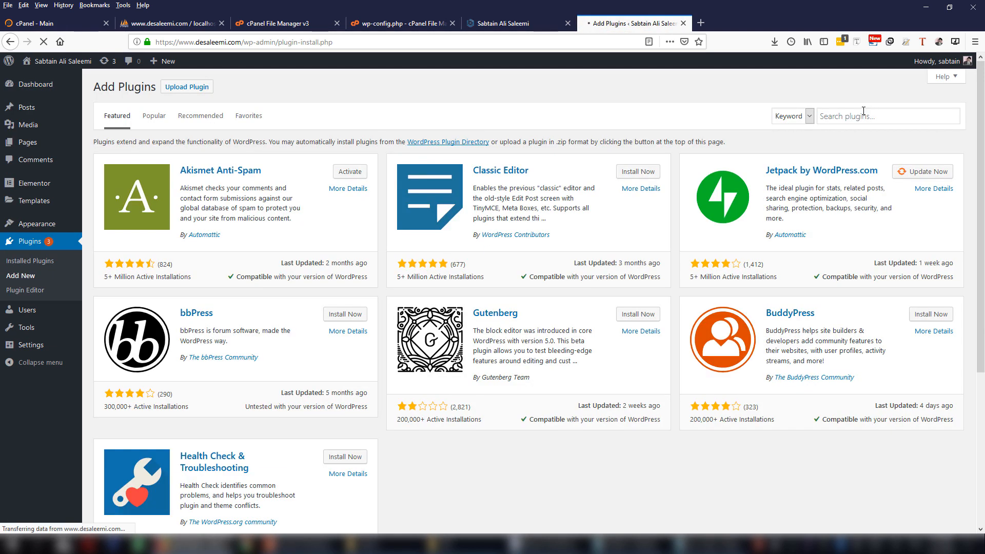
{"action": "left_click", "coordinate": [857, 117]}
{"action": "type", "text": "search replace"}
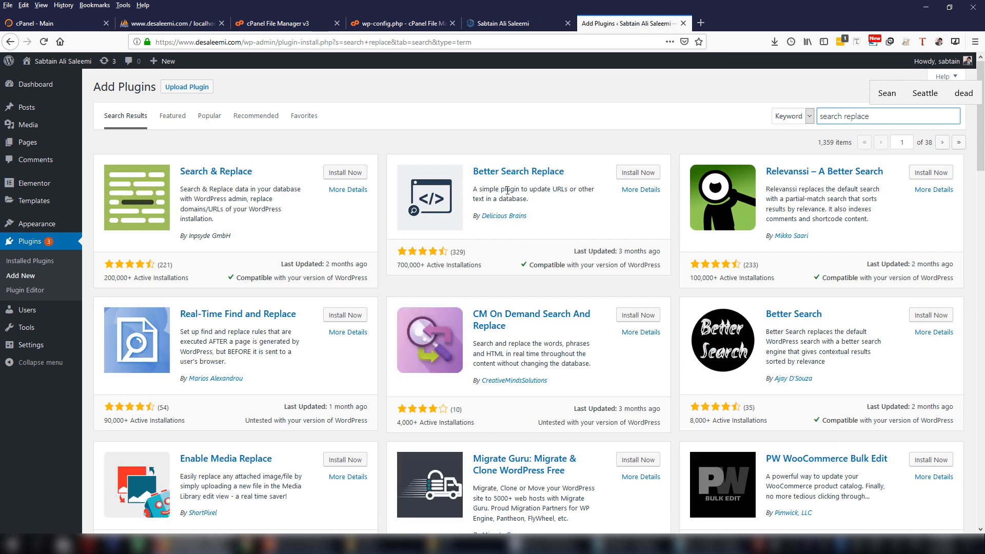
{"action": "left_click", "coordinate": [632, 170]}
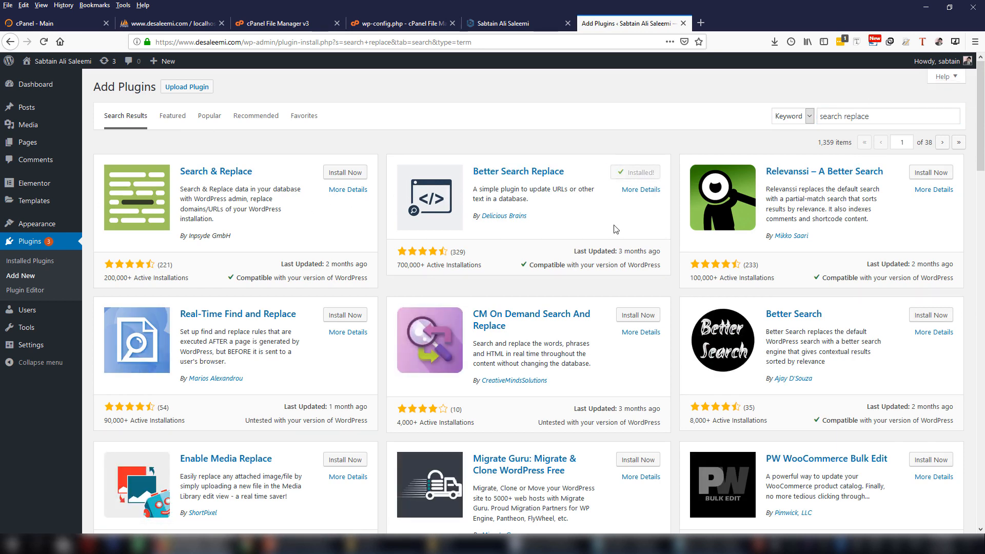
{"action": "left_click", "coordinate": [638, 172]}
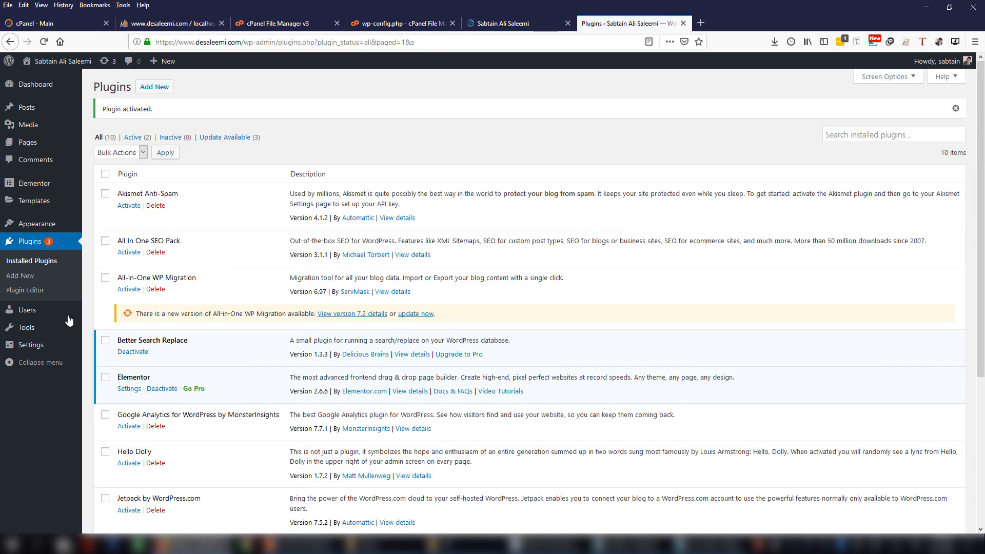
{"action": "mouse_move", "coordinate": [34, 332]}
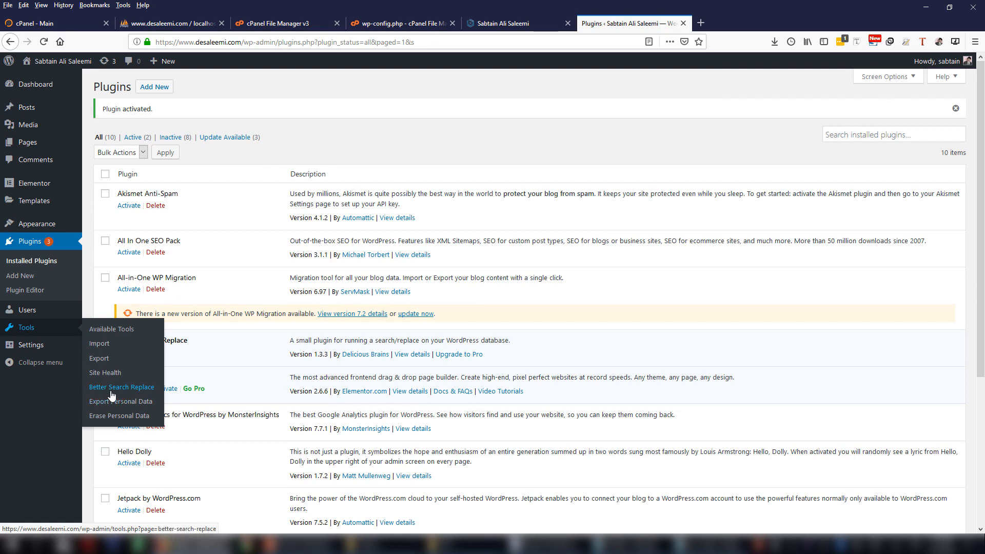
{"action": "left_click", "coordinate": [132, 391]}
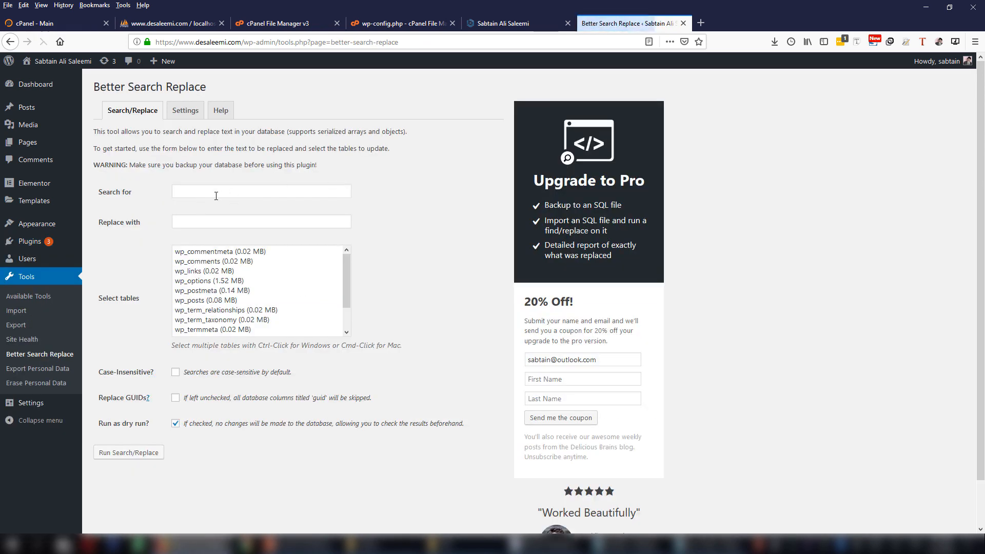
{"action": "left_click", "coordinate": [216, 194]}
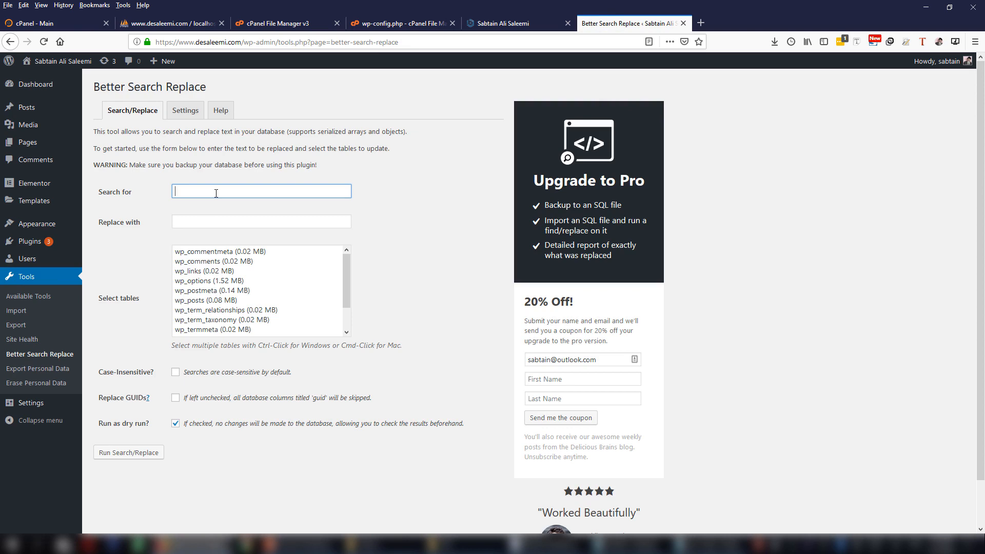
{"action": "left_click", "coordinate": [518, 23]}
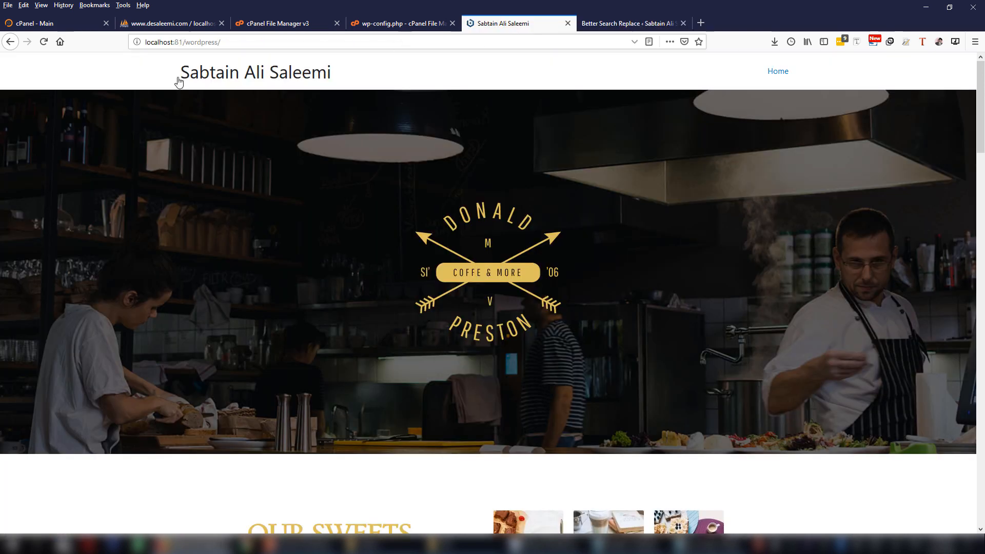
{"action": "left_click_drag", "start_coordinate": [226, 43], "coordinate": [124, 56]}
{"action": "key", "text": "ctrl+c"}
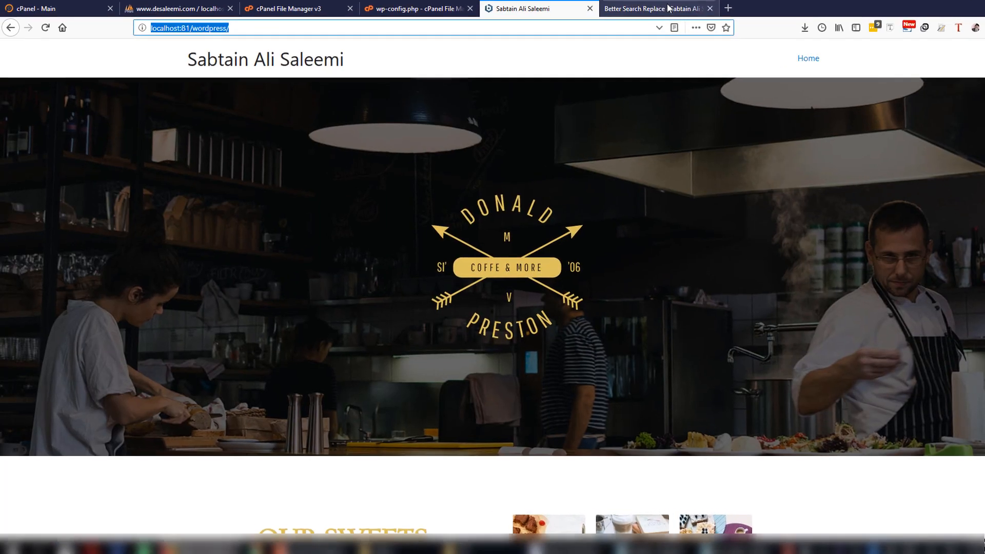
{"action": "left_click", "coordinate": [643, 23]}
{"action": "left_click", "coordinate": [239, 152]}
{"action": "key", "text": "ctrl+v"}
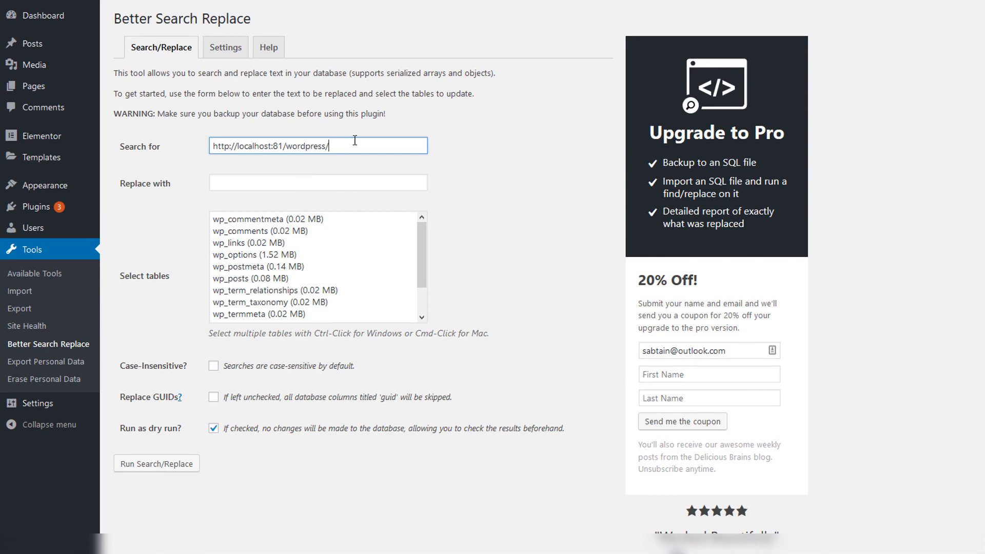
- Select all database tables, from wp_commentmeta through wp_users, for the search and replace
{"action": "left_click", "coordinate": [221, 182]}
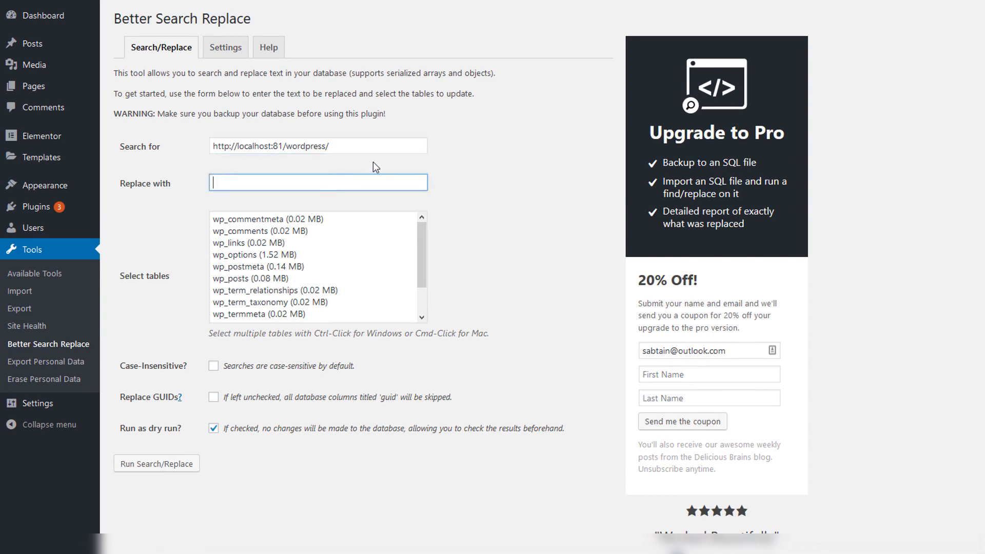
{"action": "left_click", "coordinate": [325, 219]}
{"action": "left_click_drag", "start_coordinate": [420, 232], "coordinate": [338, 318]}
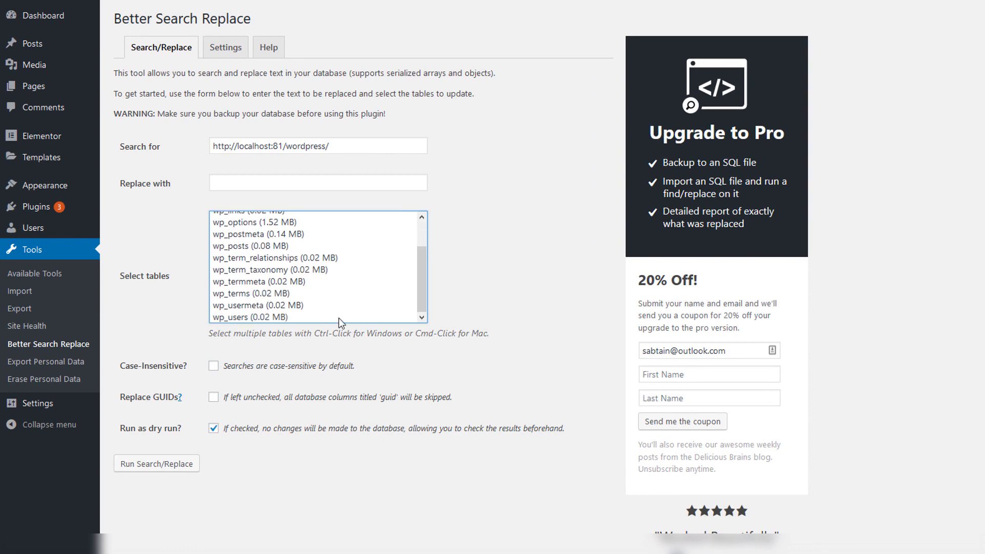
{"action": "left_click", "coordinate": [292, 316], "text": "shift"}
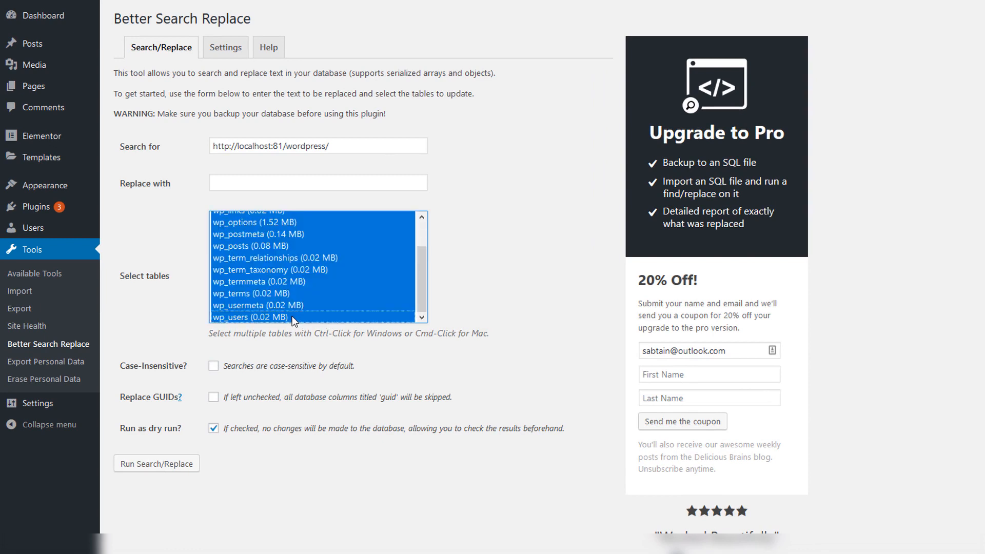
{"action": "scroll", "coordinate": [306, 303], "scroll_direction": "up", "scroll_amount": 2}
{"action": "scroll", "coordinate": [398, 259], "scroll_direction": "down", "scroll_amount": 2}
{"action": "scroll", "coordinate": [333, 411], "scroll_direction": "down", "scroll_amount": 1}
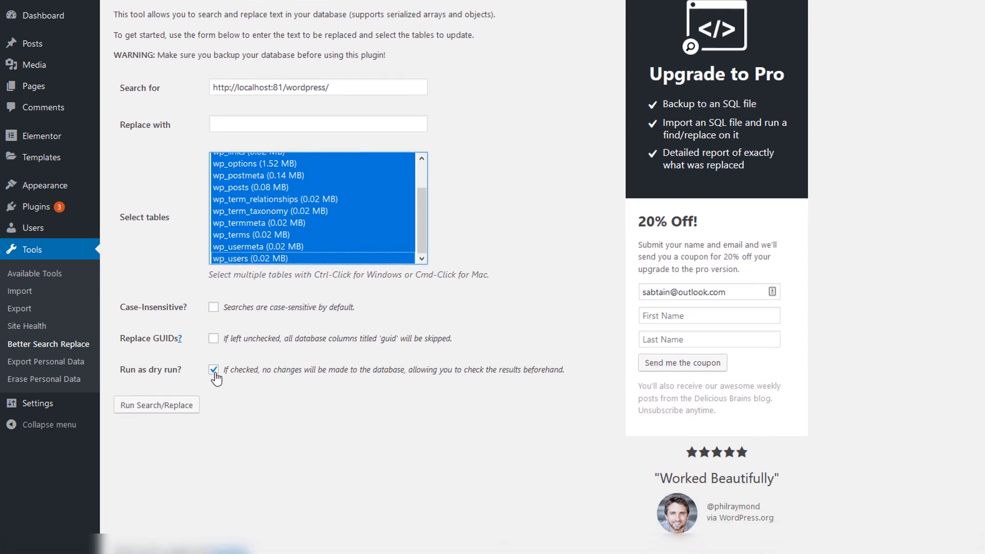
- Execute the search/replace as a dry run with an empty replacement and review the reported matches
{"action": "left_click_drag", "start_coordinate": [367, 89], "coordinate": [191, 104]}
{"action": "left_click", "coordinate": [277, 130]}
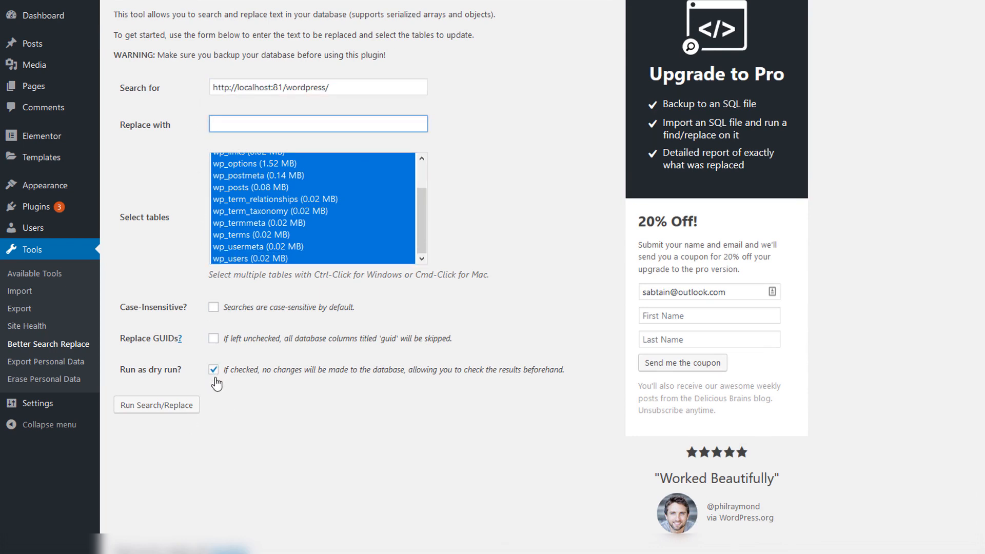
{"action": "left_click", "coordinate": [153, 405]}
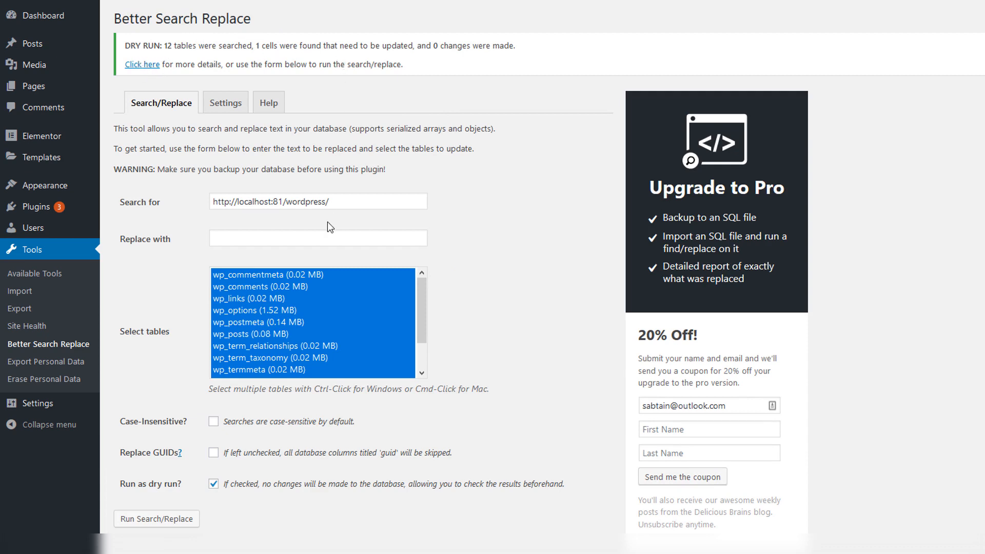
{"action": "scroll", "coordinate": [488, 167], "scroll_direction": "down", "scroll_amount": 2}
{"action": "scroll", "coordinate": [488, 167], "scroll_direction": "up", "scroll_amount": 2}
{"action": "left_click_drag", "start_coordinate": [251, 45], "coordinate": [320, 44]}
{"action": "left_click", "coordinate": [332, 239]}
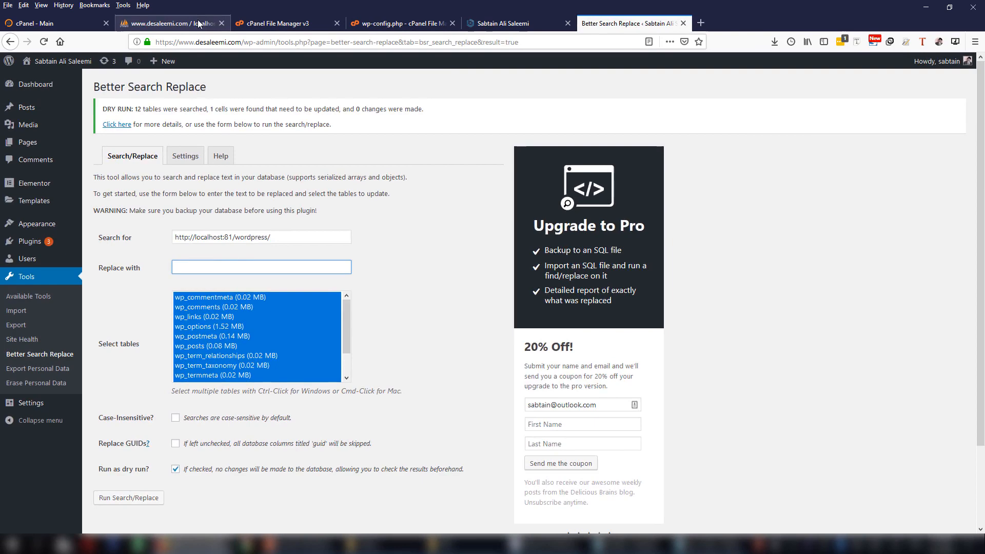
{"action": "left_click", "coordinate": [199, 23]}
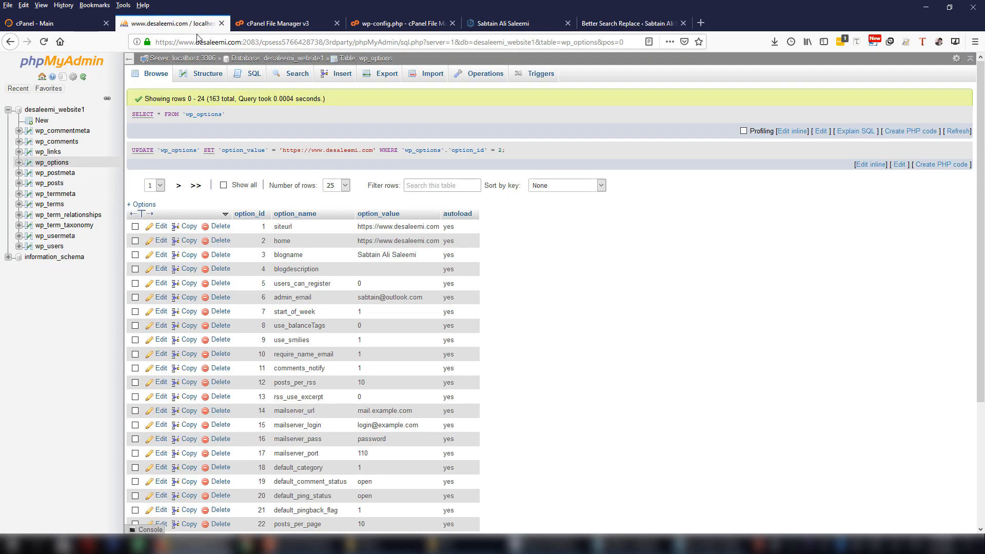
{"action": "left_click", "coordinate": [615, 23]}
{"action": "left_click_drag", "start_coordinate": [242, 41], "coordinate": [156, 42]}
{"action": "key", "text": "ctrl+c"}
{"action": "left_click", "coordinate": [206, 267]}
{"action": "key", "text": "ctrl+v"}
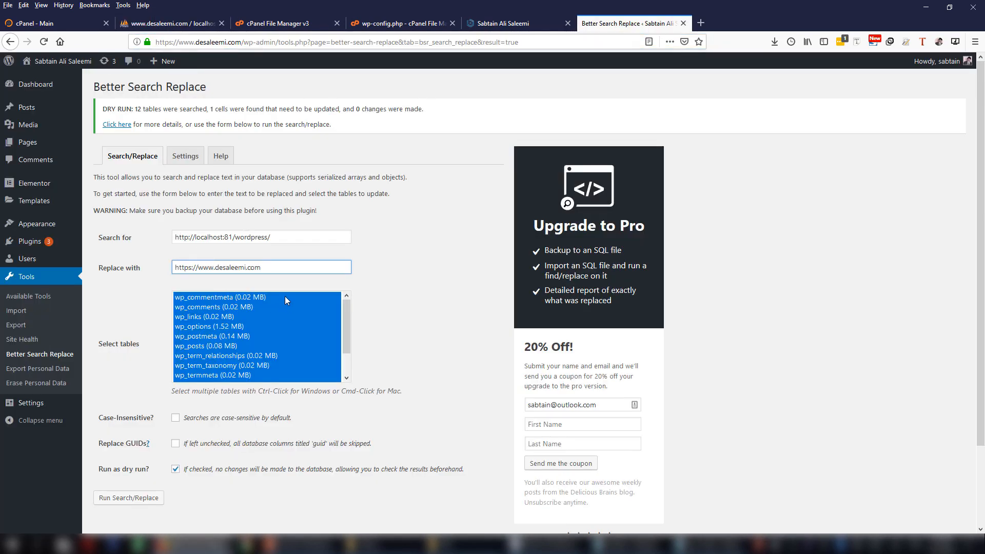
{"action": "left_click", "coordinate": [275, 241]}
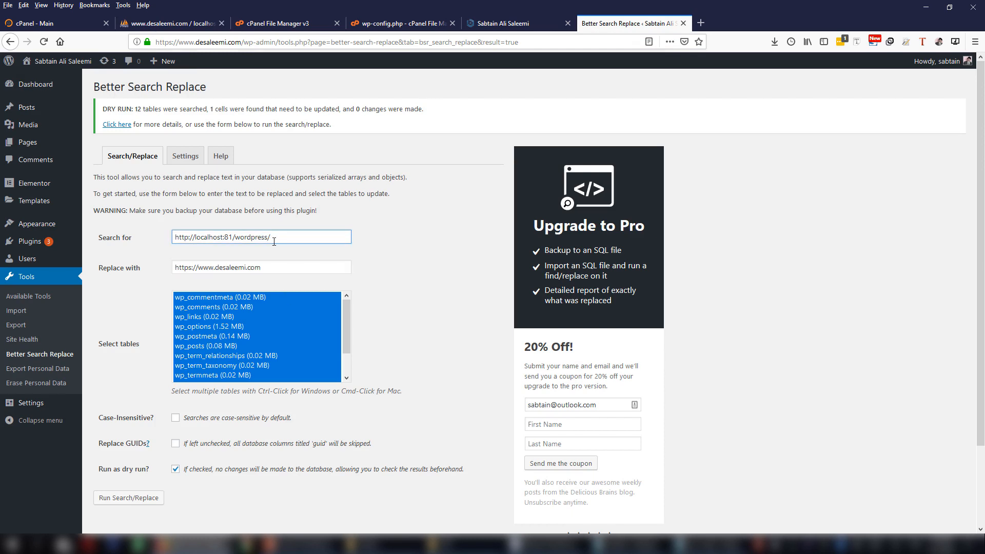
{"action": "left_click", "coordinate": [283, 263]}
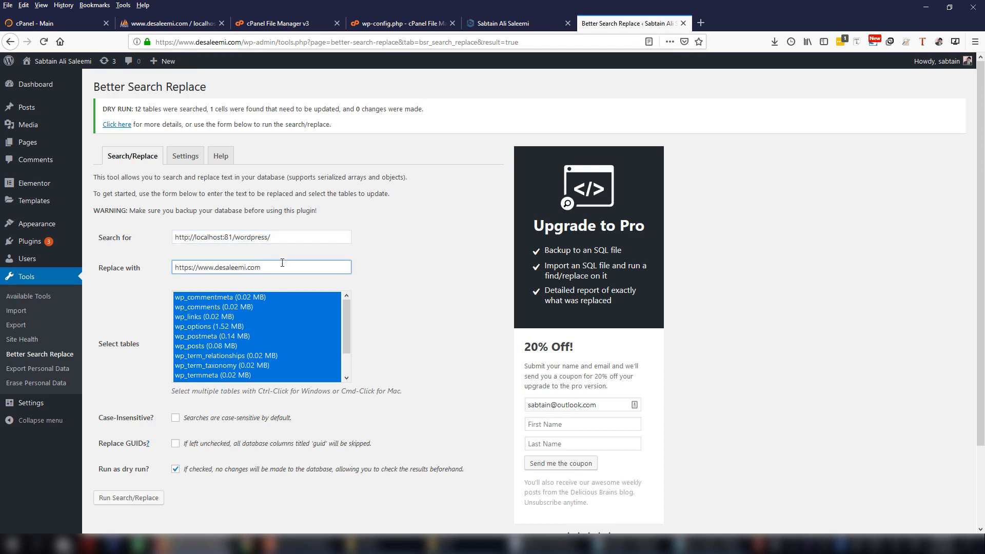
- Turn off the dry run option, execute the URL replacement on the selected tables, and review the reported changes
{"action": "scroll", "coordinate": [392, 239], "scroll_direction": "down", "scroll_amount": 2}
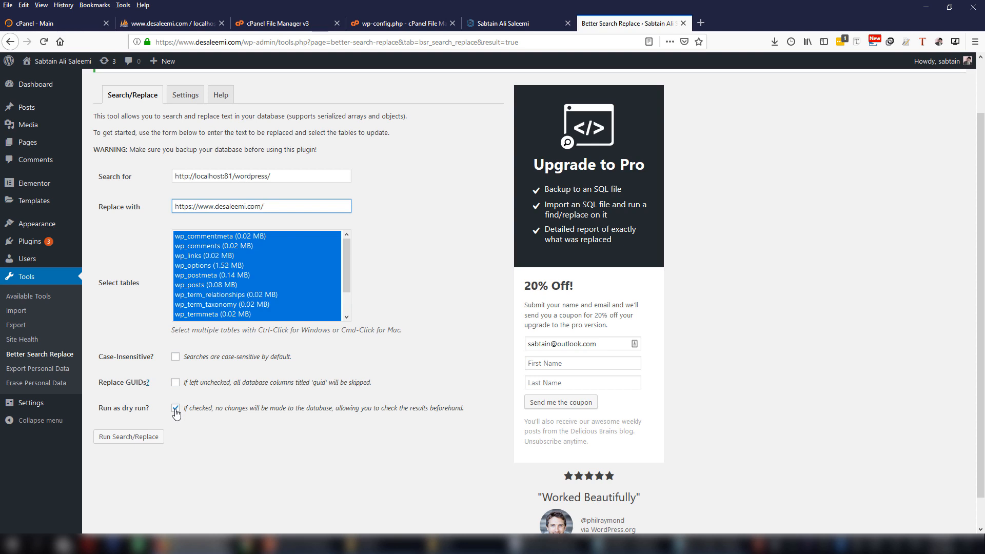
{"action": "left_click_drag", "start_coordinate": [296, 174], "coordinate": [156, 175]}
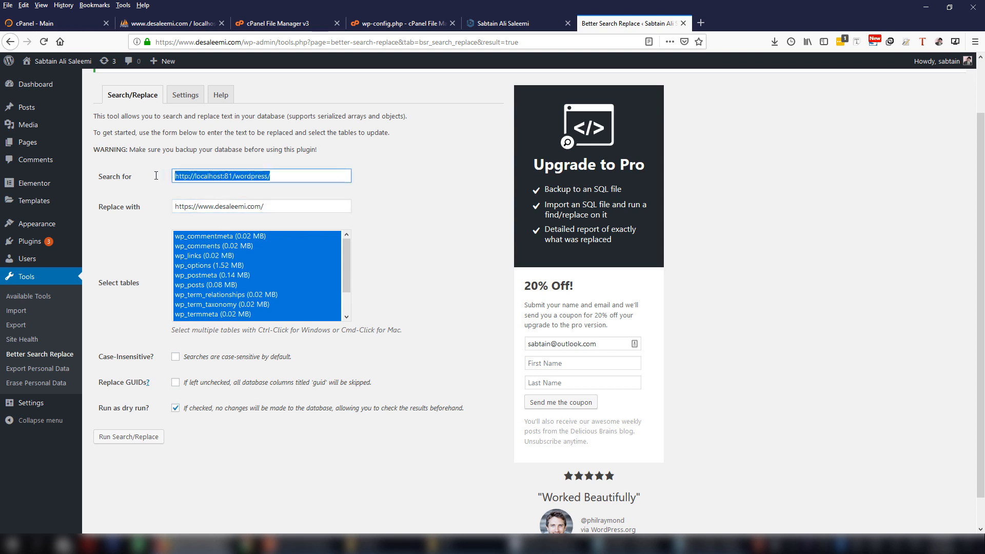
{"action": "left_click", "coordinate": [284, 178]}
{"action": "left_click_drag", "start_coordinate": [299, 176], "coordinate": [147, 186]}
{"action": "left_click_drag", "start_coordinate": [281, 208], "coordinate": [164, 210]}
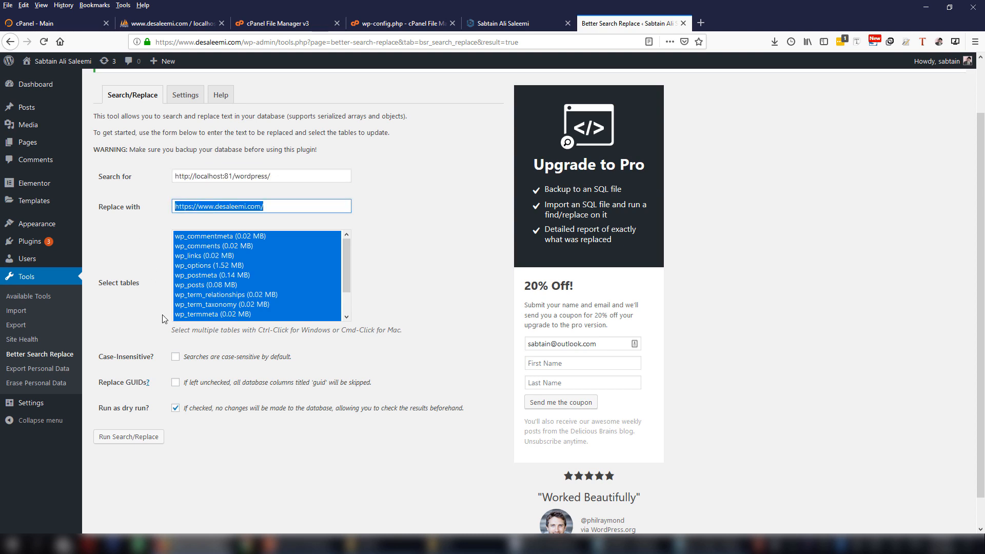
{"action": "left_click", "coordinate": [175, 408]}
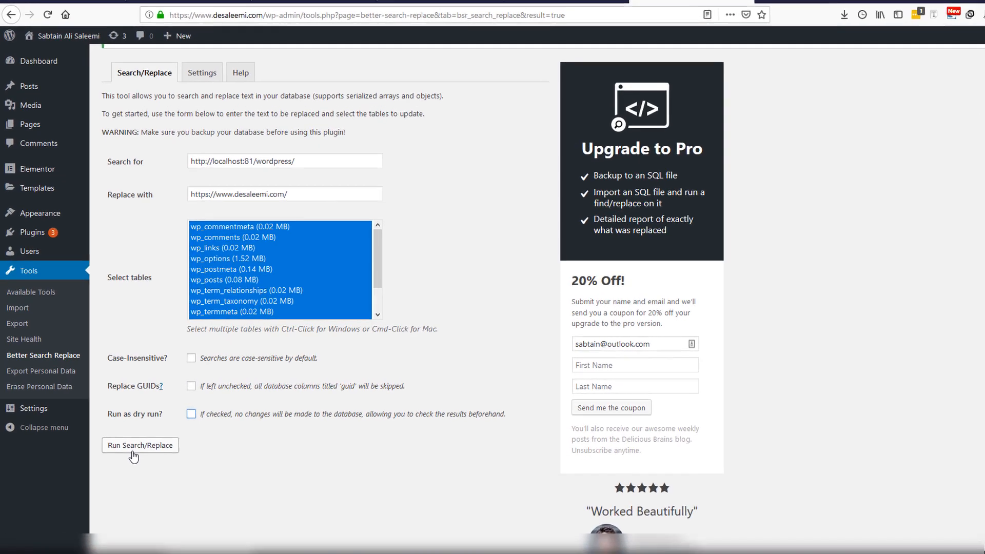
{"action": "left_click", "coordinate": [122, 444]}
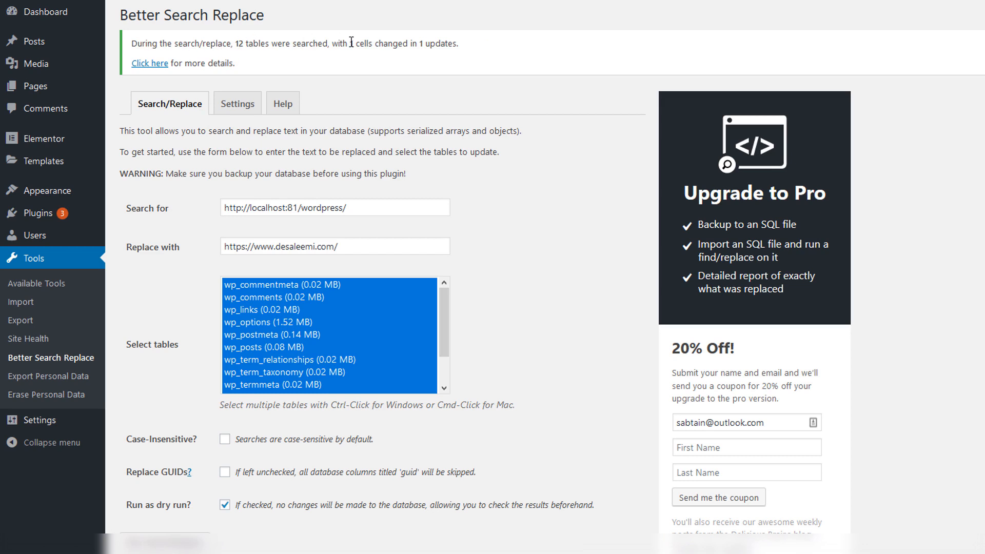
{"action": "left_click_drag", "start_coordinate": [354, 208], "coordinate": [211, 210]}
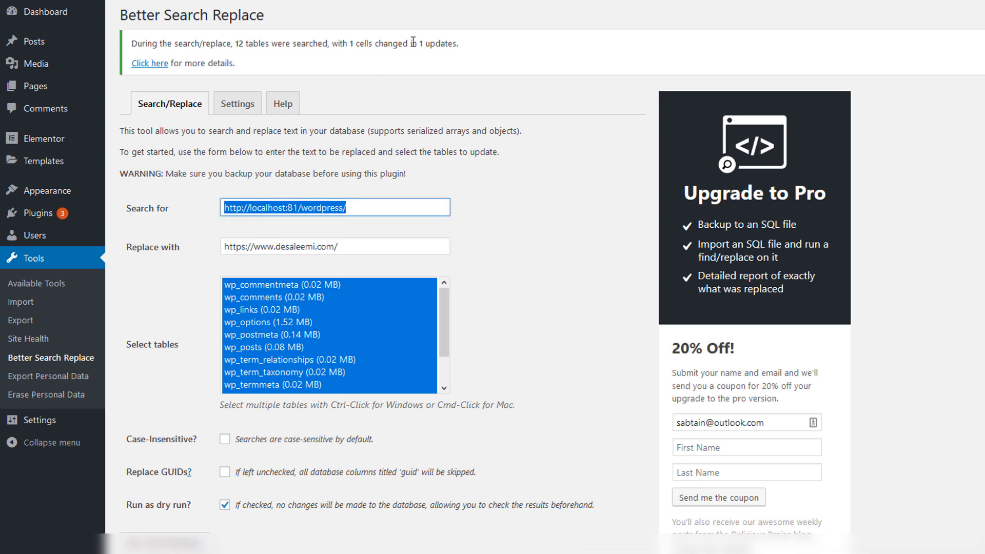
{"action": "left_click_drag", "start_coordinate": [416, 45], "coordinate": [464, 47]}
{"action": "left_click_drag", "start_coordinate": [348, 246], "coordinate": [200, 238]}
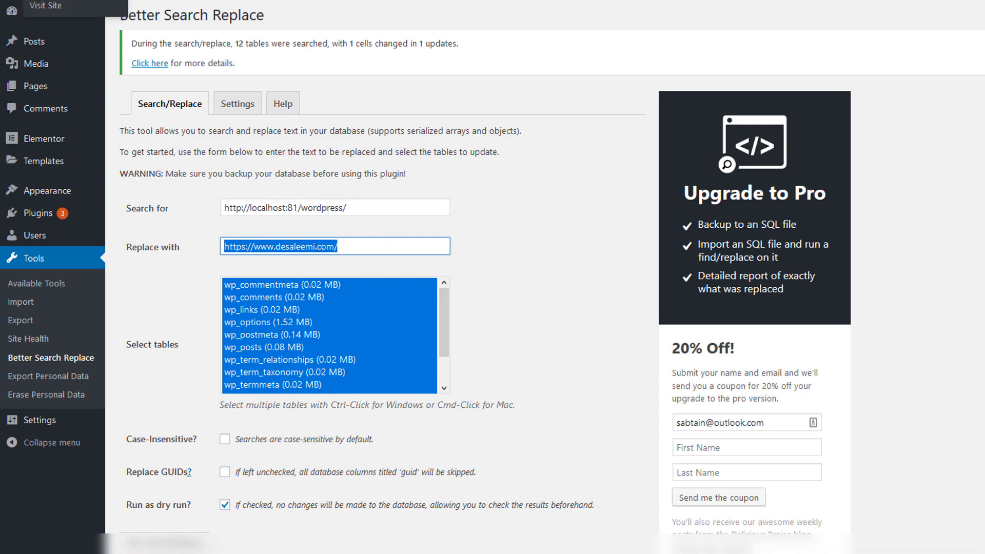
- Open the live desaleemi.com site in a new tab and examine the homepage's images, backgrounds and sections
{"action": "right_click", "coordinate": [52, 6]}
{"action": "left_click", "coordinate": [64, 14]}
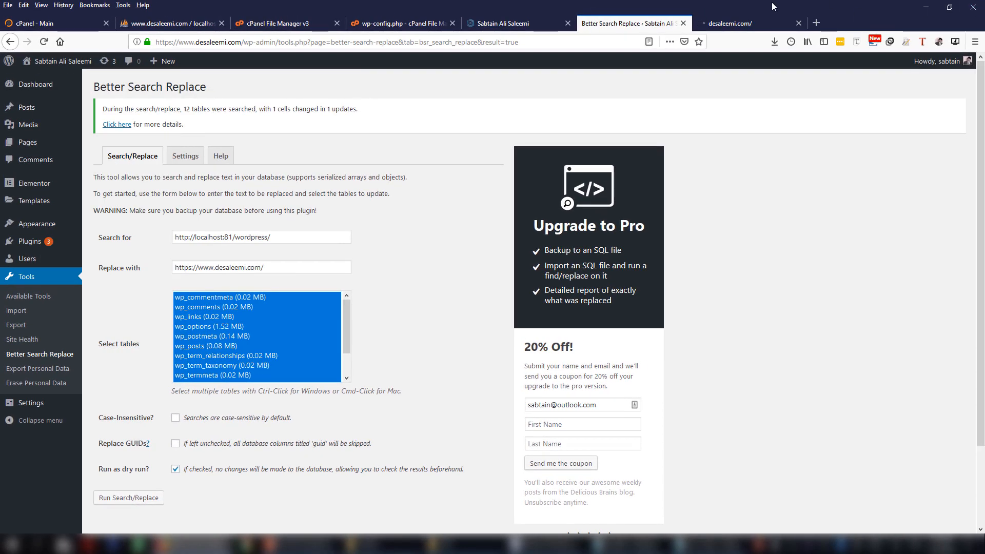
{"action": "left_click", "coordinate": [742, 23]}
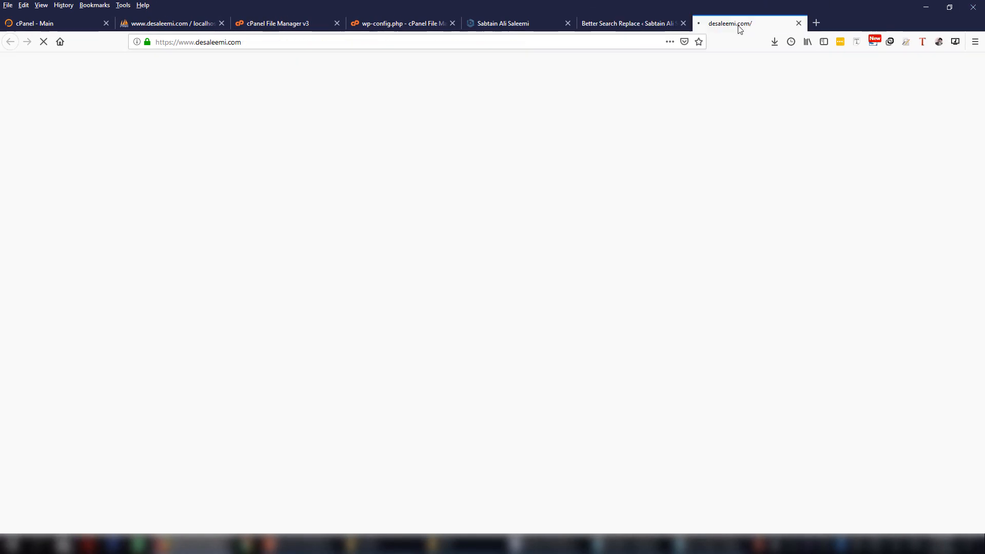
{"action": "scroll", "coordinate": [754, 174], "scroll_direction": "down", "scroll_amount": 20}
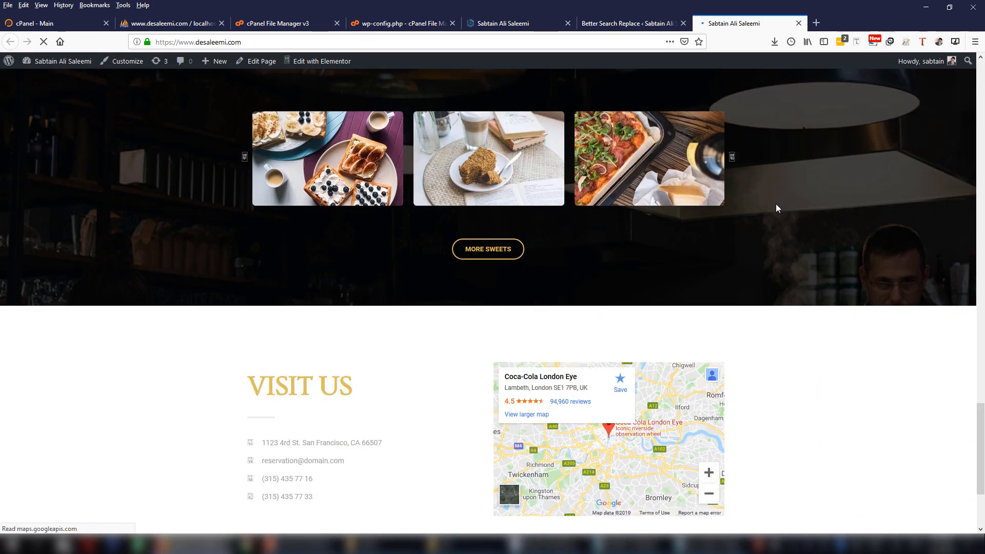
{"action": "scroll", "coordinate": [769, 236], "scroll_direction": "up", "scroll_amount": 15}
{"action": "scroll", "coordinate": [774, 257], "scroll_direction": "down", "scroll_amount": 6}
{"action": "scroll", "coordinate": [776, 256], "scroll_direction": "up", "scroll_amount": 10}
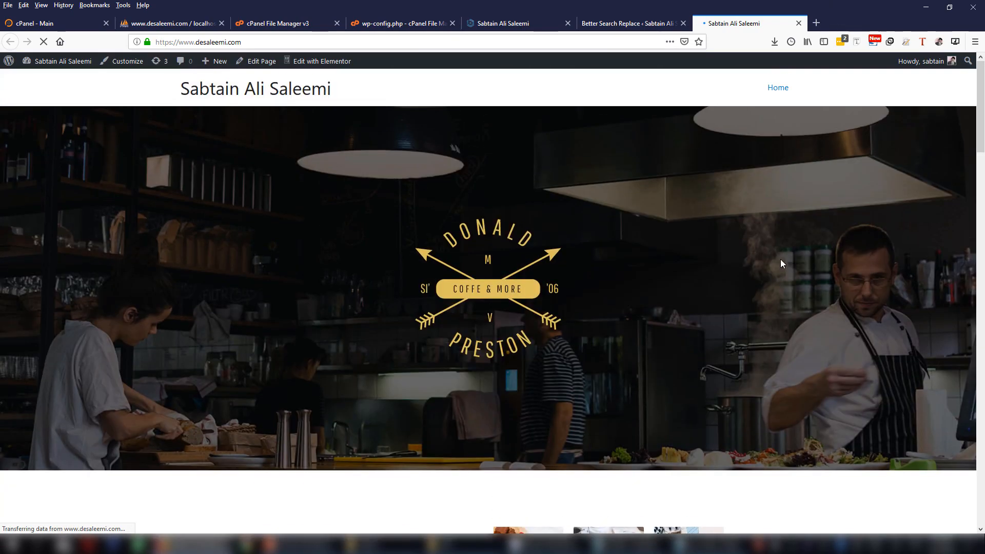
{"action": "scroll", "coordinate": [840, 272], "scroll_direction": "down", "scroll_amount": 6}
{"action": "scroll", "coordinate": [821, 256], "scroll_direction": "up", "scroll_amount": 6}
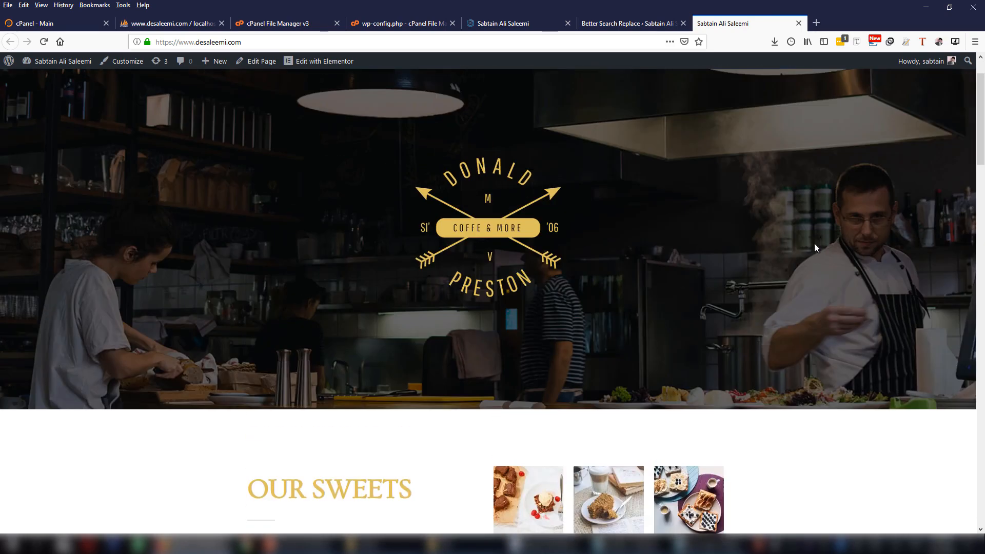
{"action": "scroll", "coordinate": [616, 290], "scroll_direction": "down", "scroll_amount": 12}
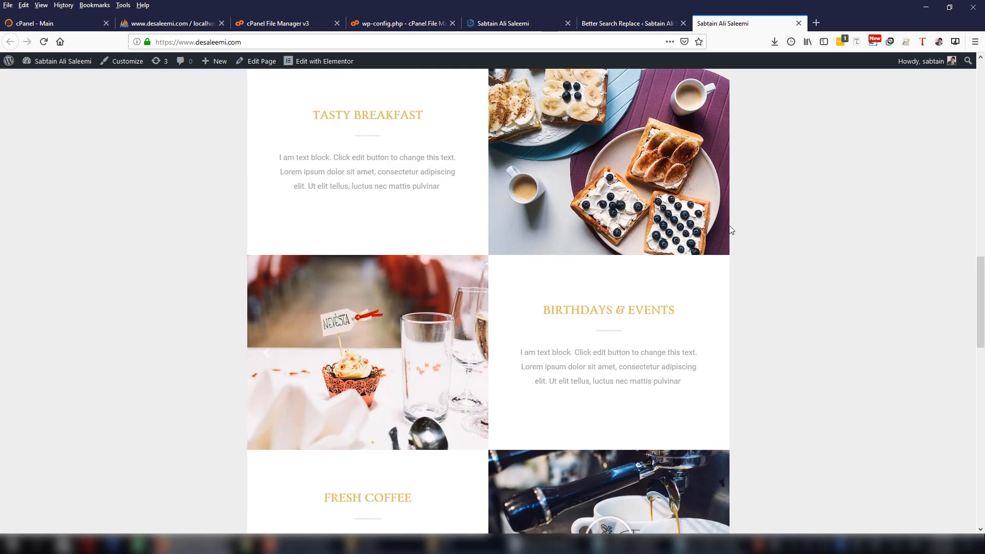
{"action": "scroll", "coordinate": [583, 158], "scroll_direction": "up", "scroll_amount": 7}
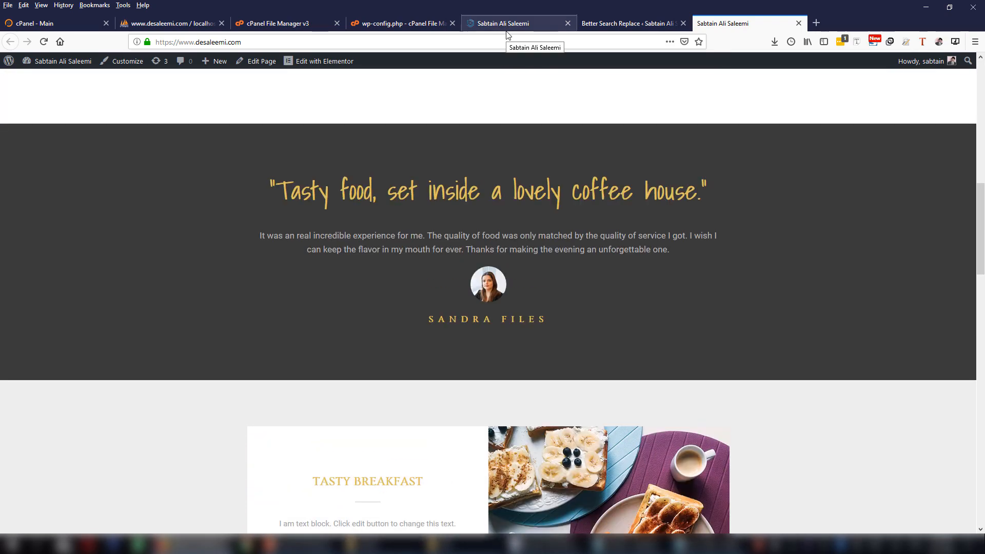